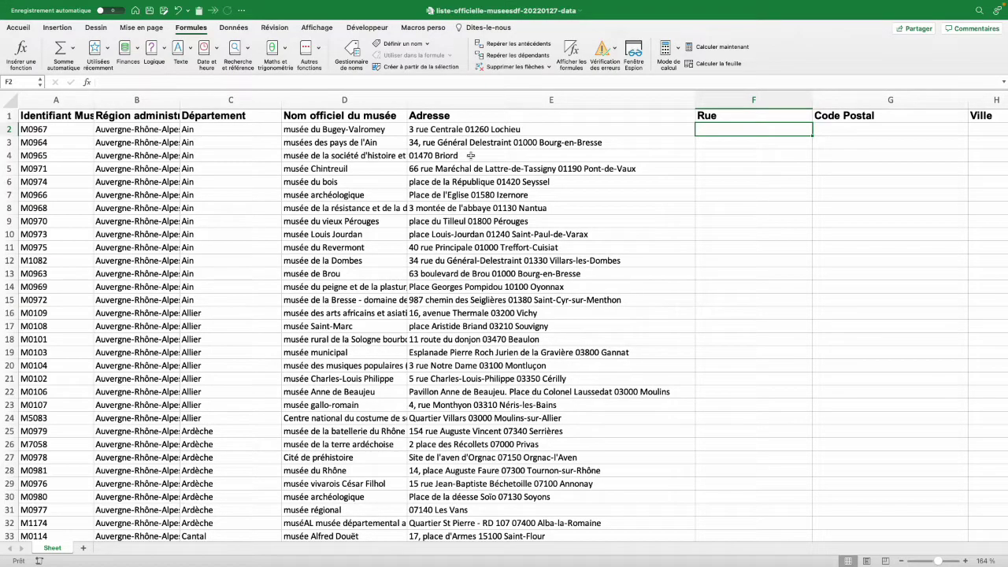
Insert EXTRAIRE_ADRS into cell F2 from the Formules > Texte function list
left_click(186, 53)
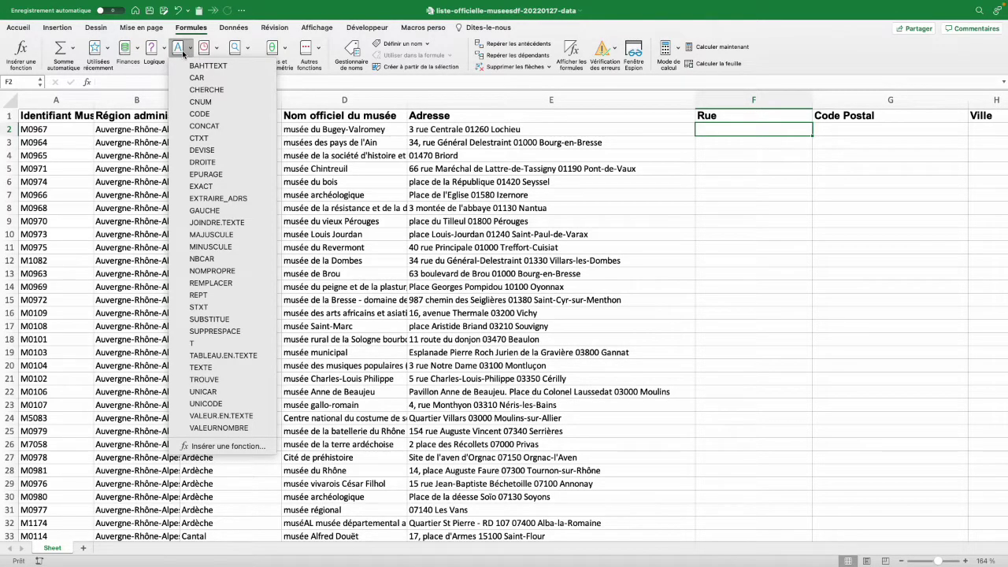
left_click(248, 198)
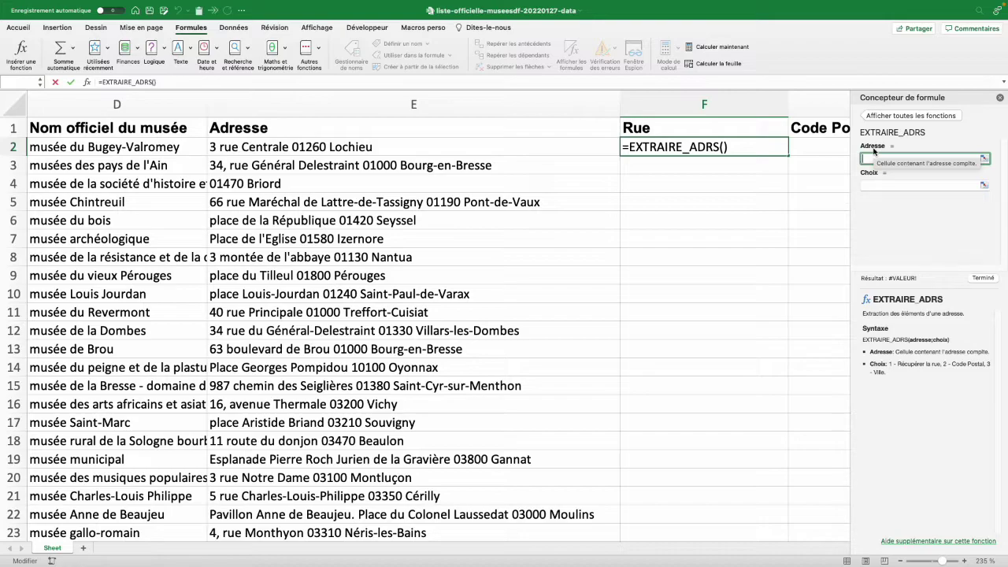
Set the Adresse argument to E2 and the Choix argument to 1
left_click(425, 149)
left_click(883, 185)
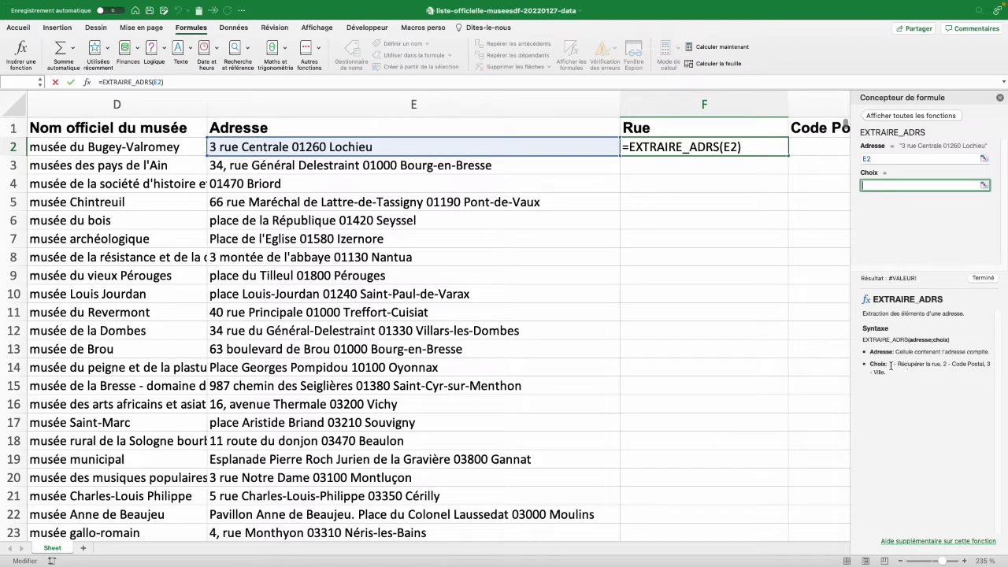
left_click_drag(889, 364, 892, 373)
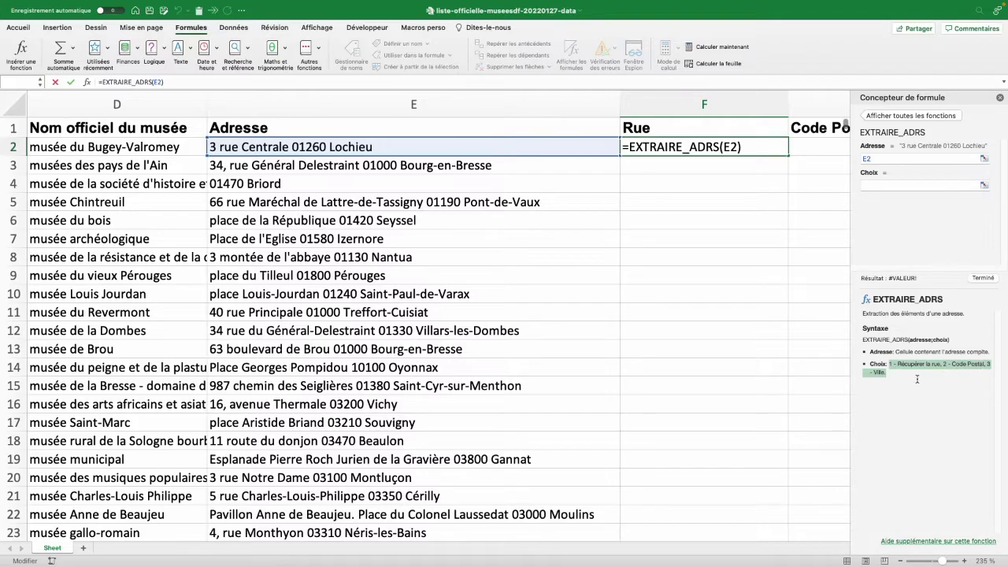
left_click(874, 186)
type("1")
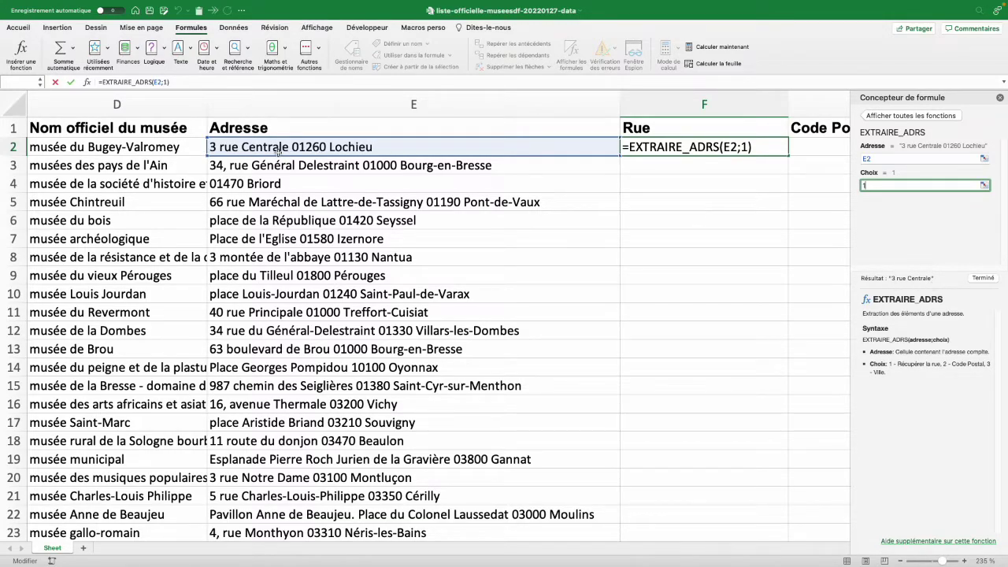
Try Choix 2 and 3, keep 1, and fill =EXTRAIRE_ADRS(E2;1) down the Rue column
key("BackSpace")
type("2")
key("BackSpace")
type("3")
key("BackSpace")
type("1")
key("Return")
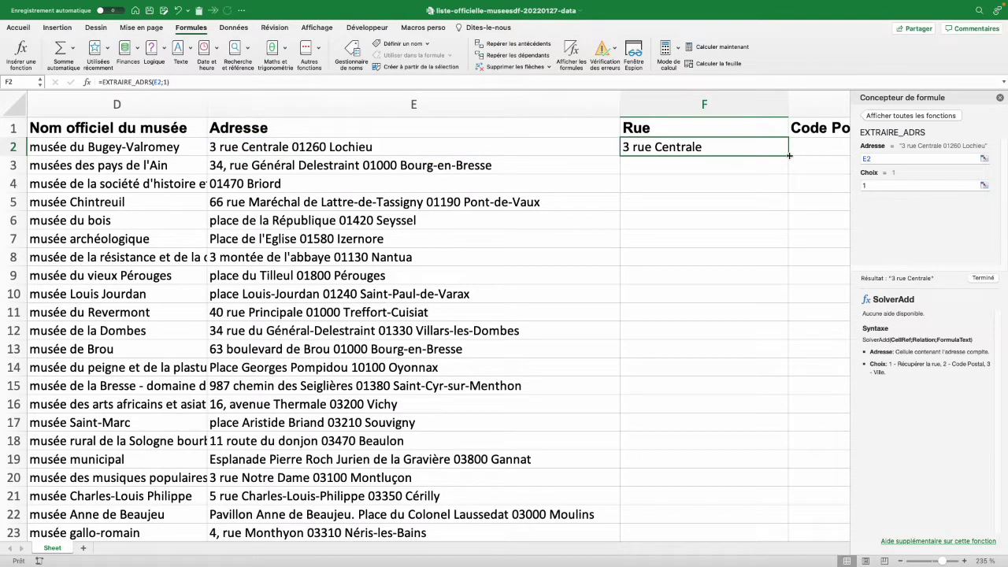
double_click(788, 155)
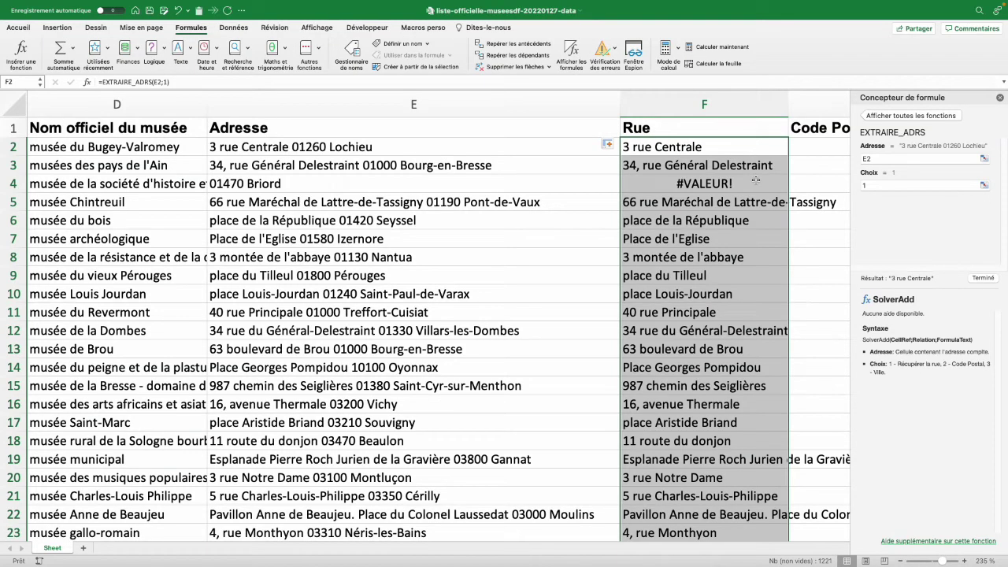
Enter =EXTRAIRE_ADRS(E2;2) in G2 and fill it down the Code Postal column
scroll(708, 166, "right", 1)
left_click(666, 150)
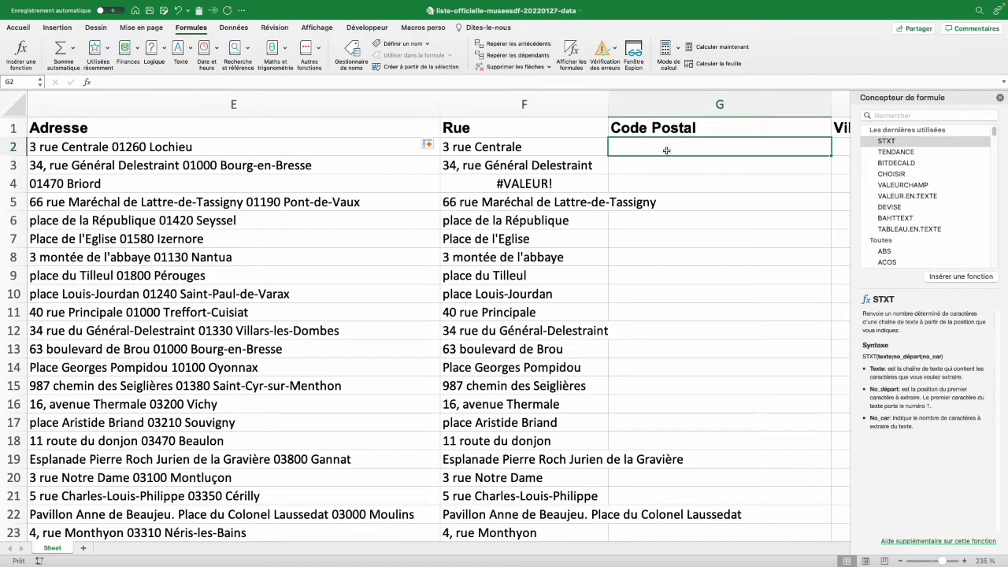
type("=extr")
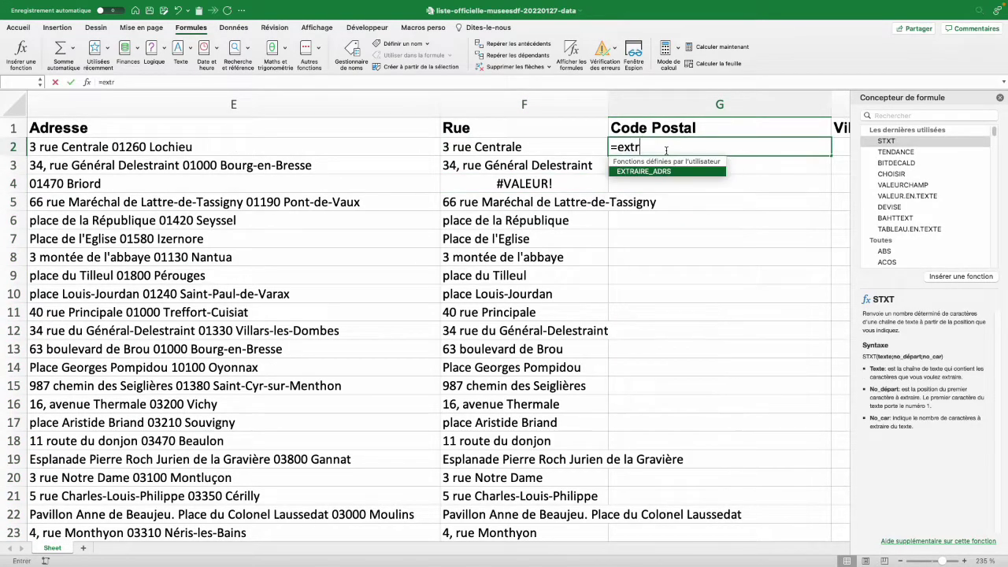
type("a")
key("Tab")
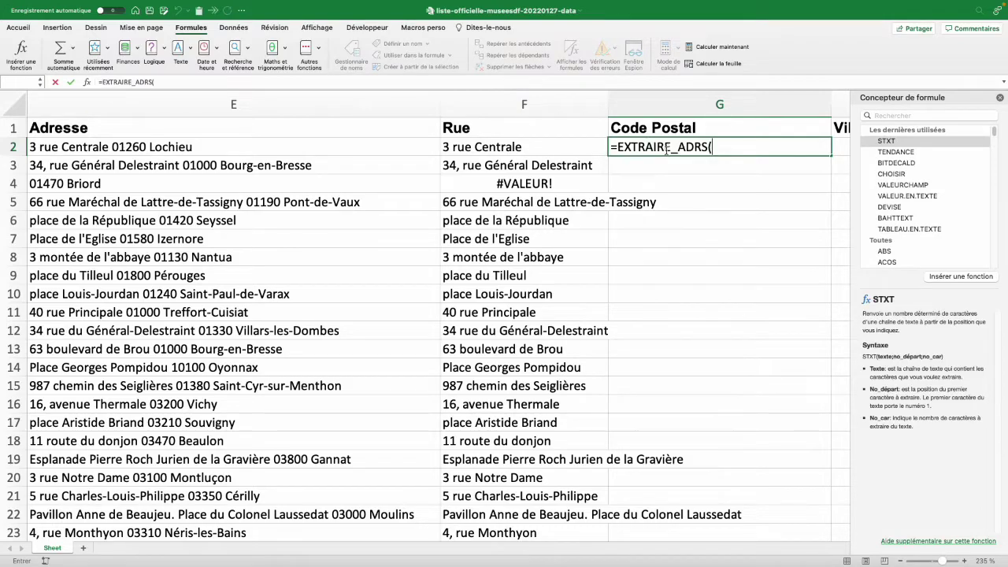
left_click(306, 151)
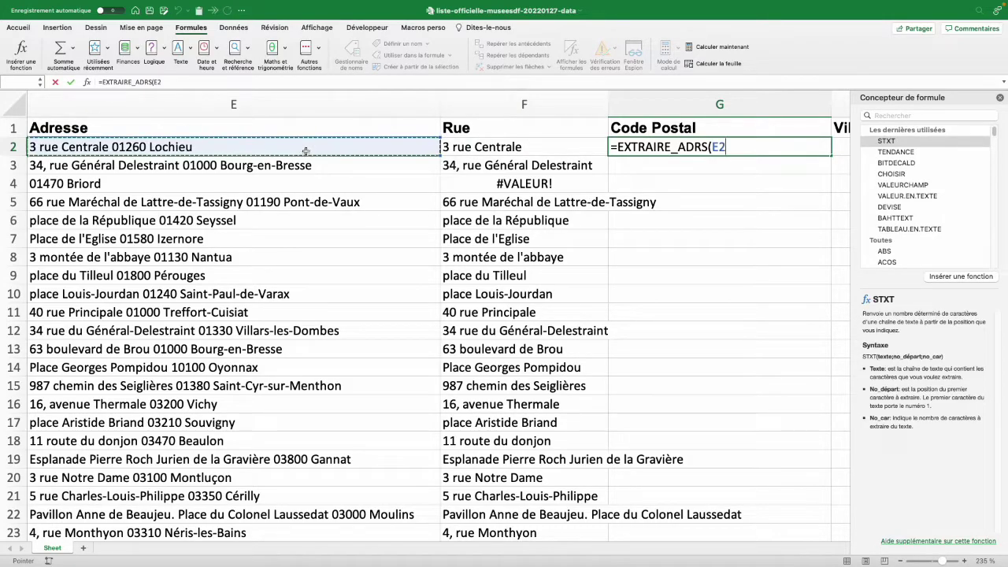
type(";2")
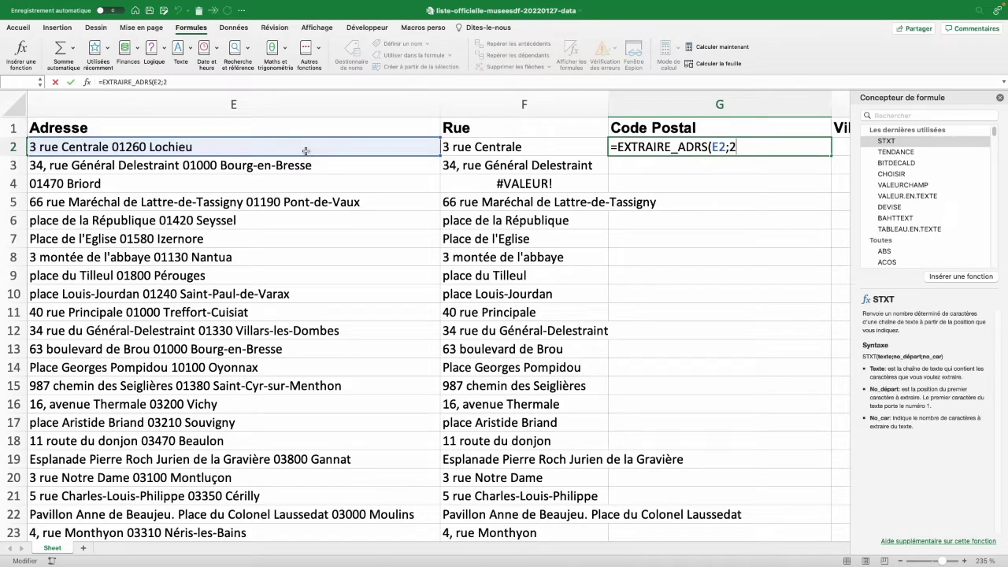
type(")")
key("Return")
left_click(819, 148)
double_click(831, 156)
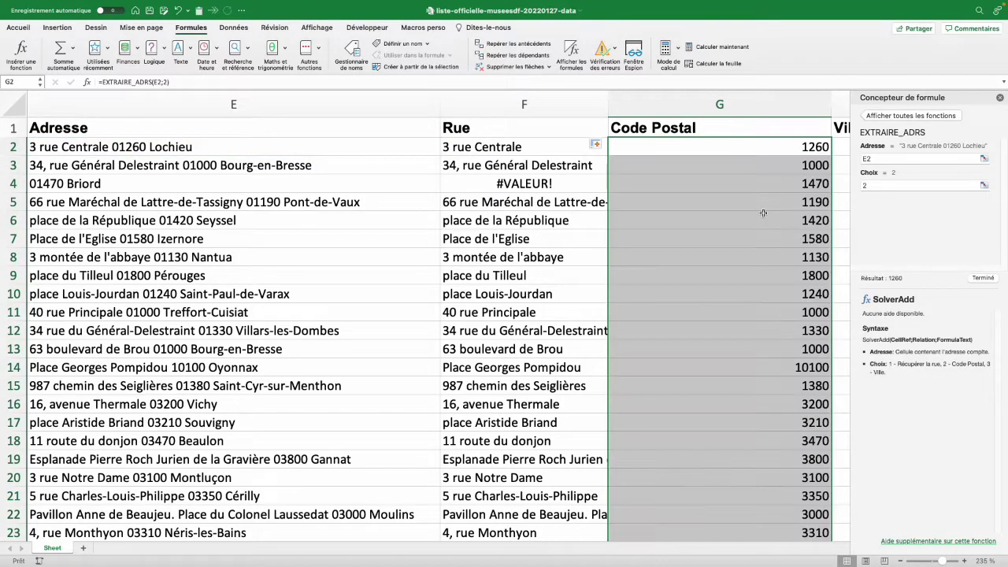
Apply the Spécial > Code postal number format to the extracted postal codes
left_click(17, 27)
left_click(530, 49)
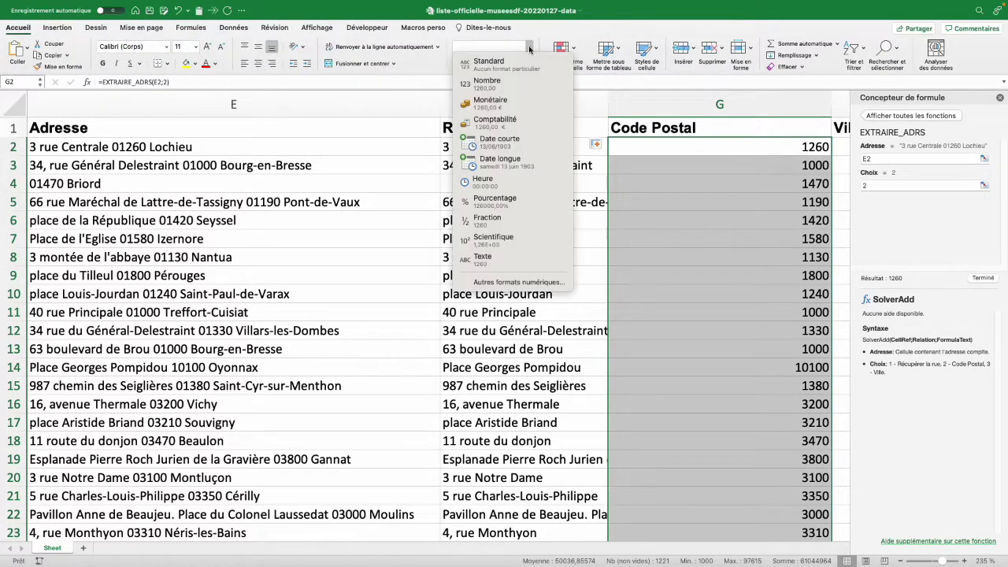
left_click(513, 282)
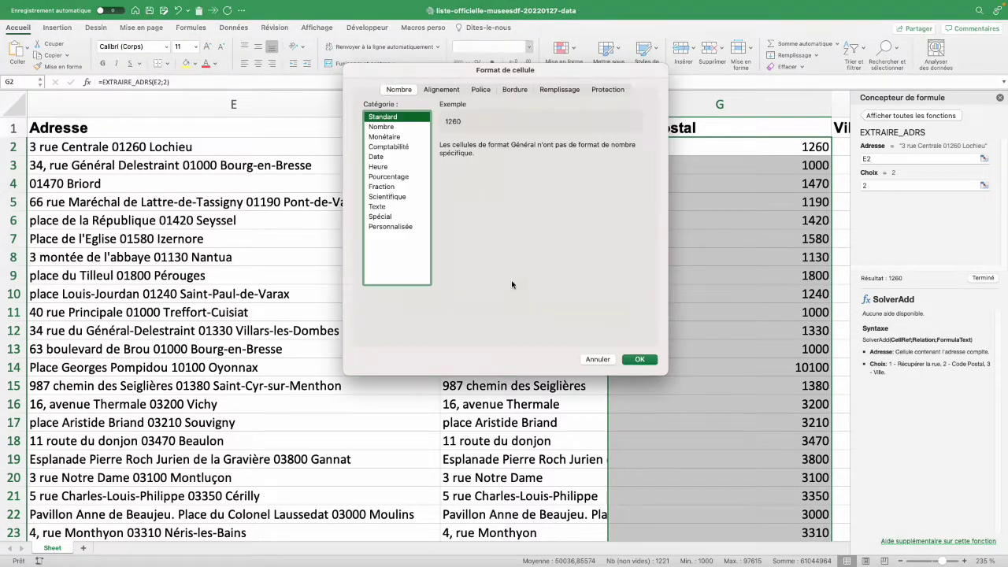
left_click(394, 218)
left_click(477, 162)
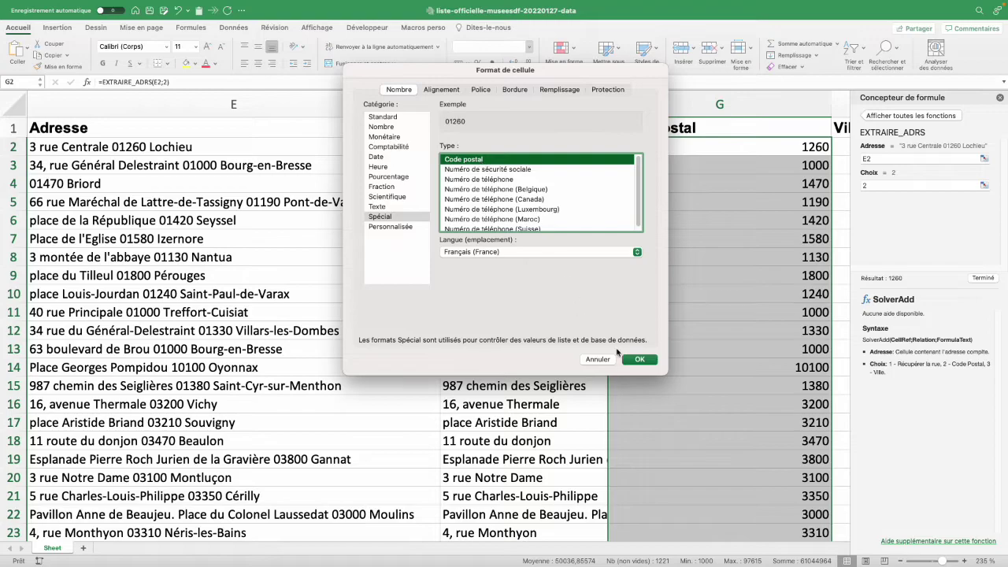
left_click(639, 359)
double_click(464, 153)
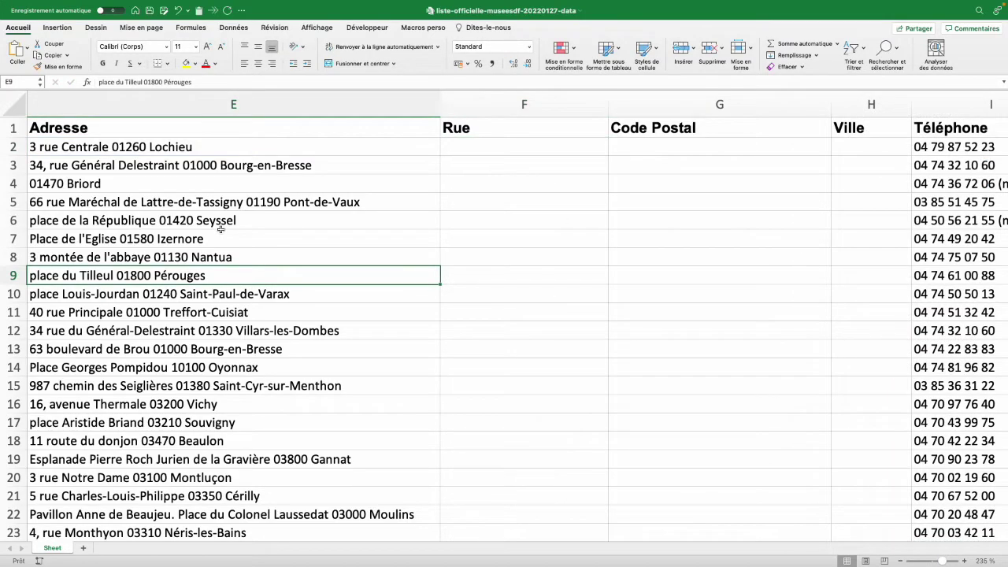
Record an empty macro named EXTRAIRE_ADRS and view its code in Visual Basic
left_click(367, 26)
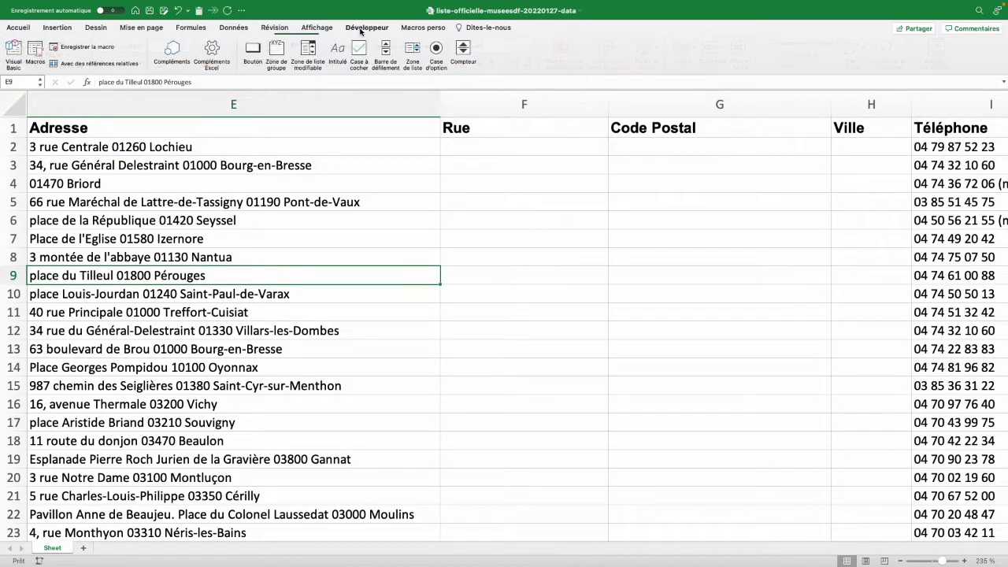
left_click(70, 49)
type("EXTRAIRE_ADRS")
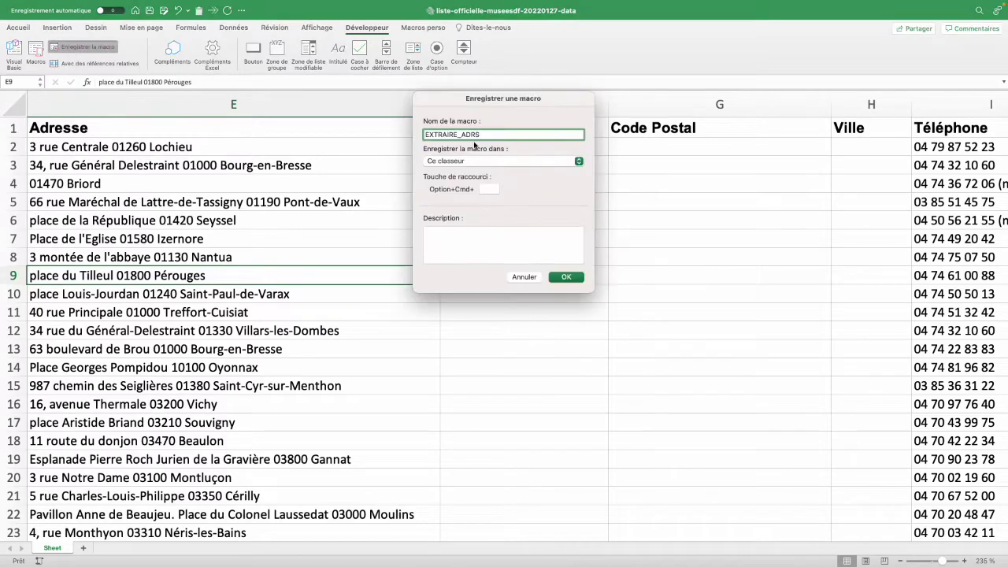
left_click(567, 278)
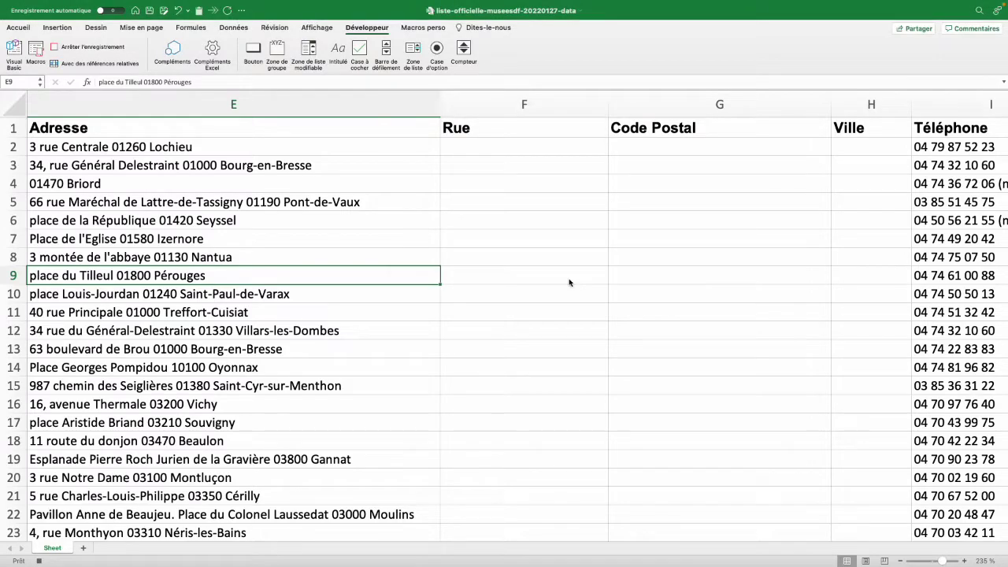
left_click(86, 49)
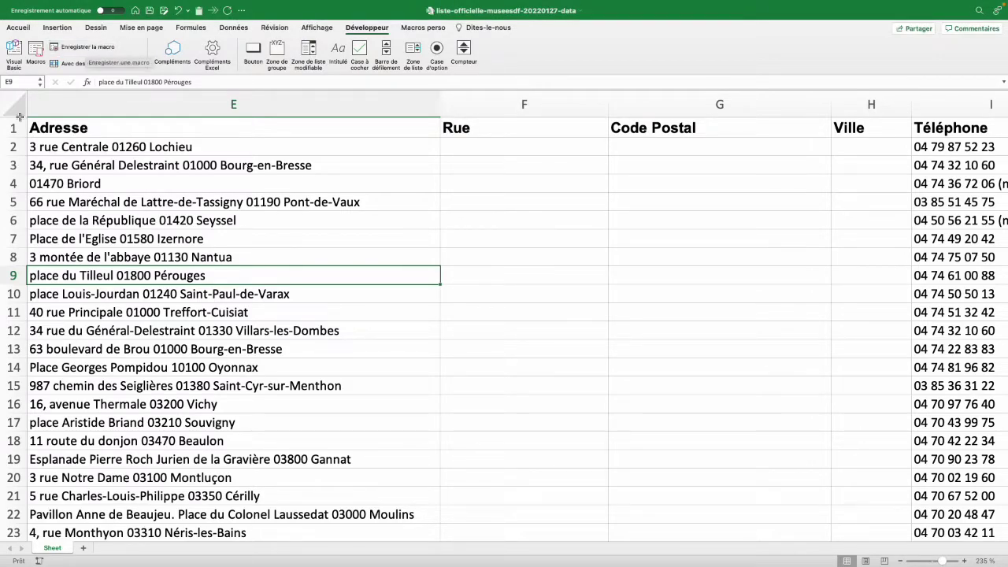
left_click(15, 50)
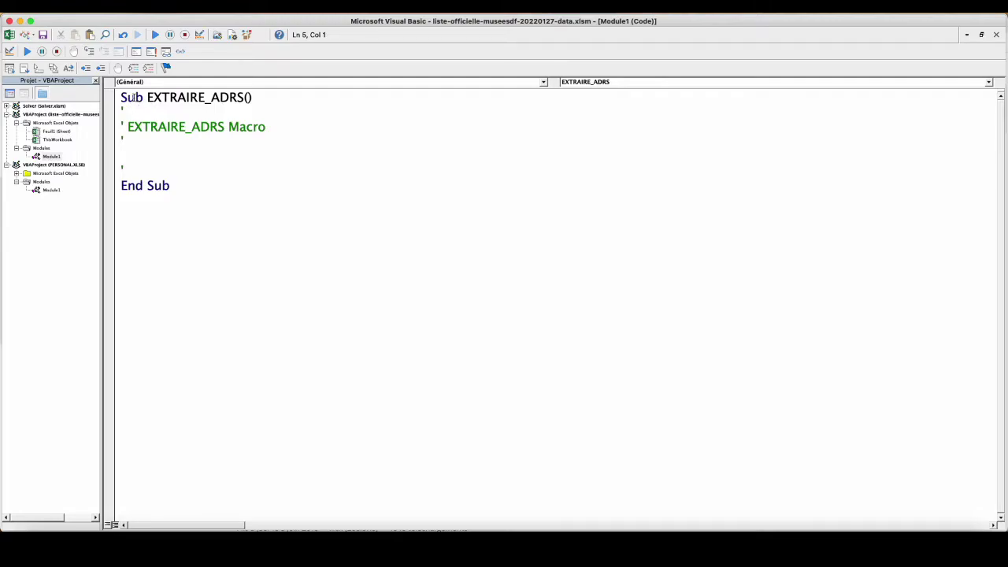
Change the EXTRAIRE_ADRS Sub into a Function
double_click(131, 97)
type("fu")
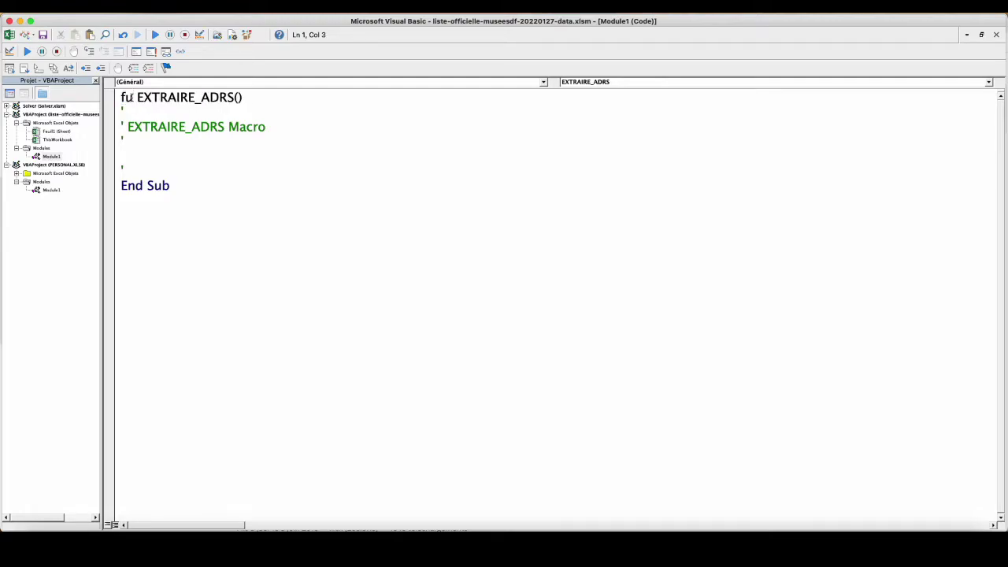
type("nction")
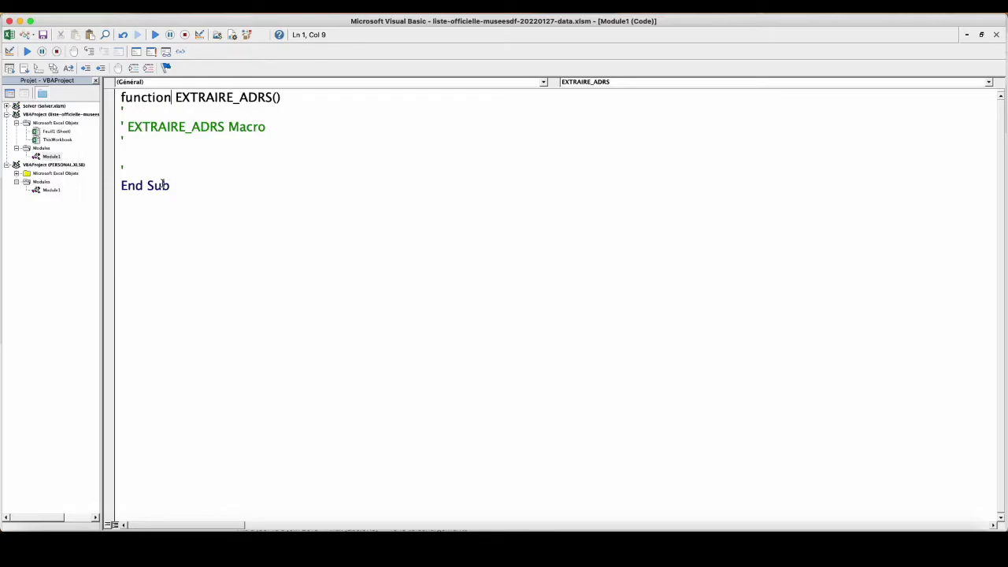
left_click(162, 182)
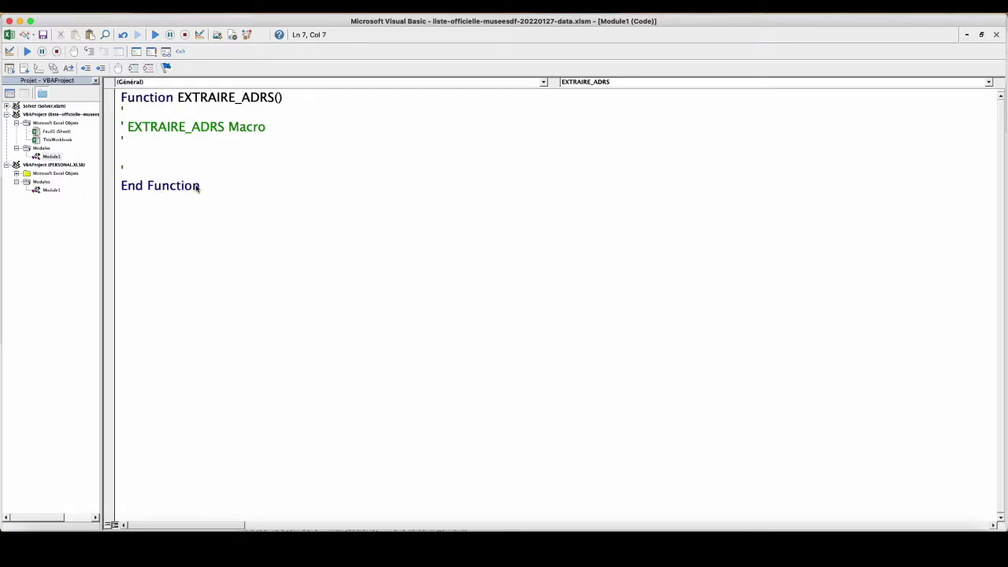
Rewrite the comment as 'Cette macro va extraire les informations d'une adresse' / 'Rue, Code Postal et Ville'
left_click_drag(265, 126, 128, 126)
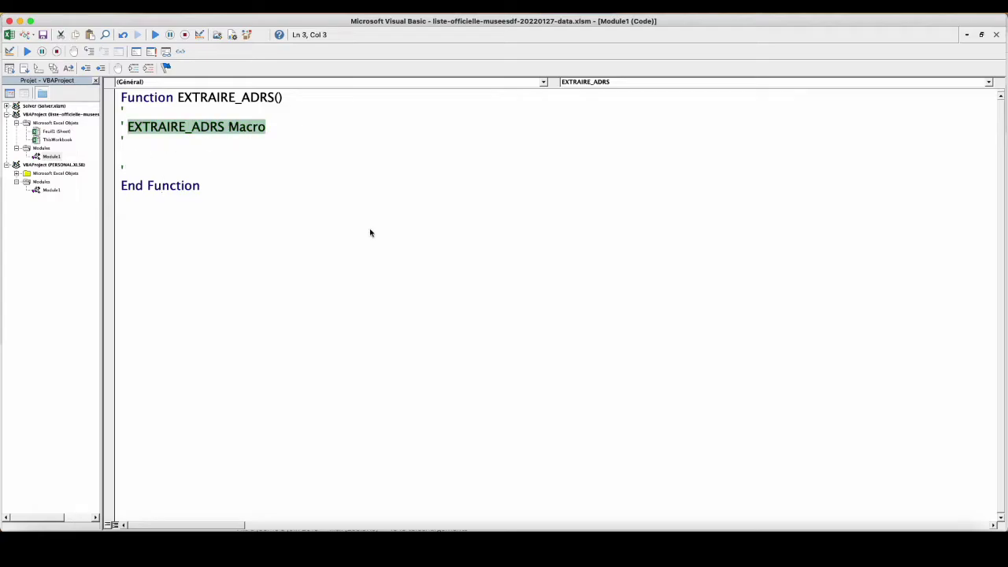
type("Cette macro va extraire les informations d'une adresse")
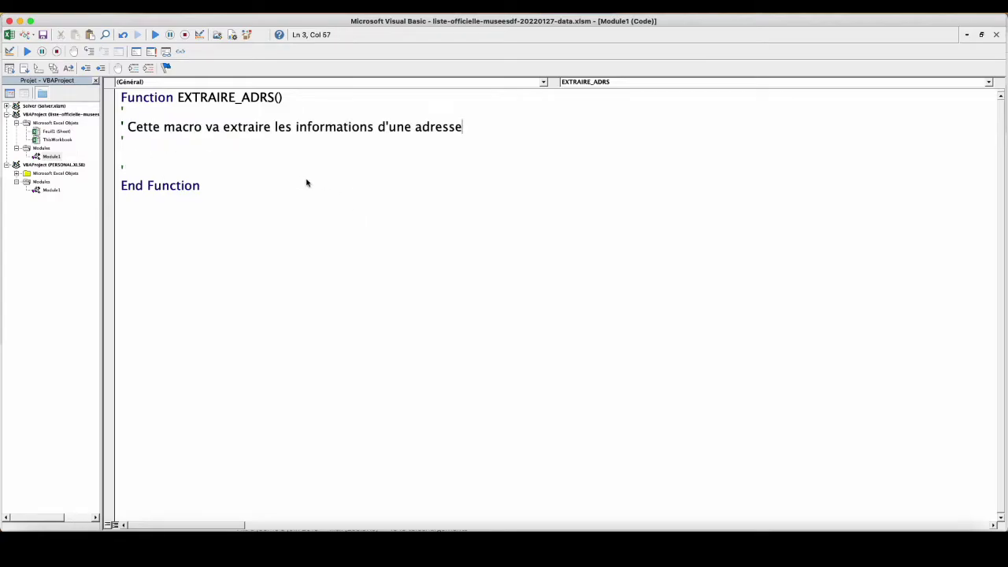
left_click(180, 147)
type("Rue, Code Postal et Ville")
left_click(166, 164)
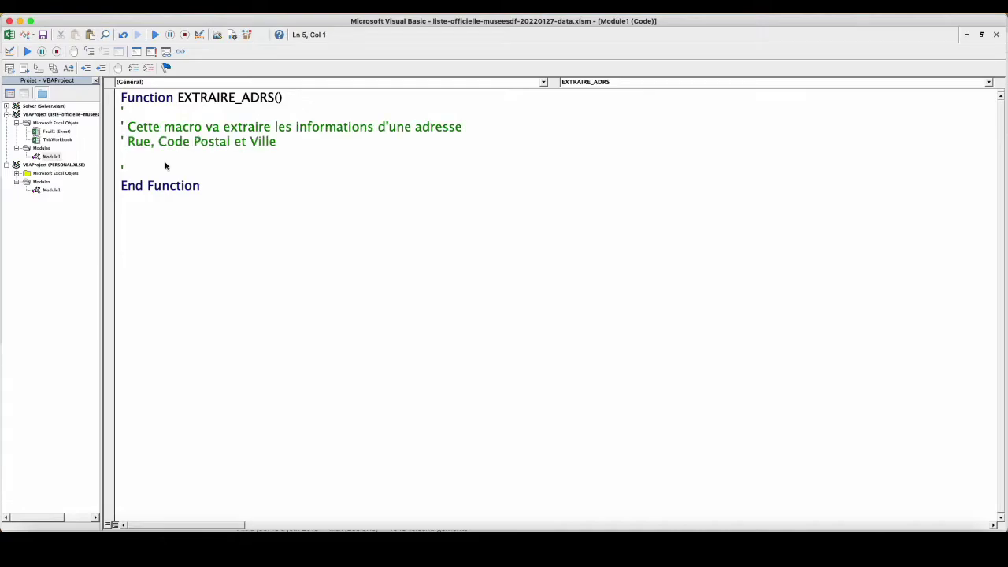
left_click(165, 165)
key("Return")
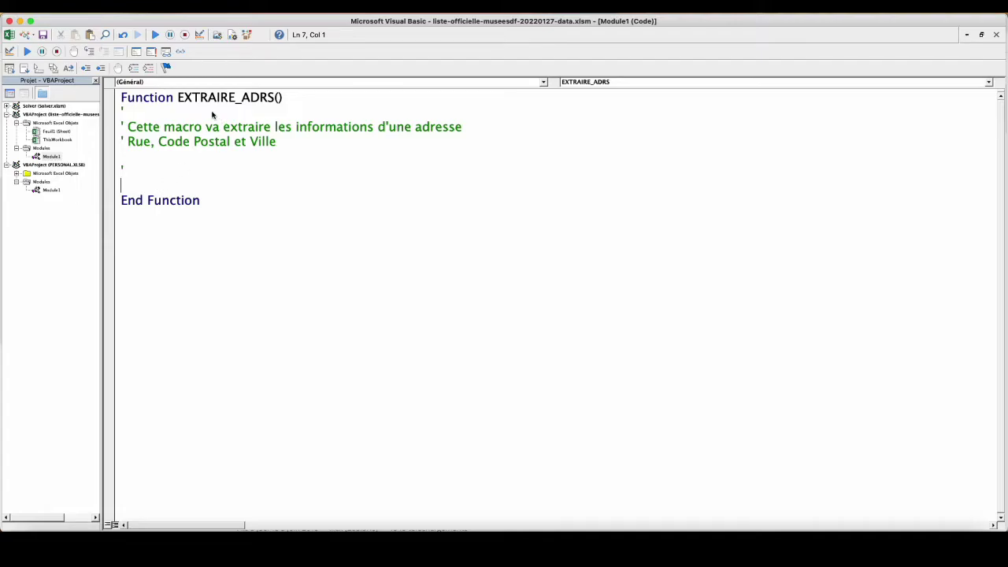
Add the adresse As Range argument, return UCase(adresse), and save the code
left_click(279, 97)
type("adresse")
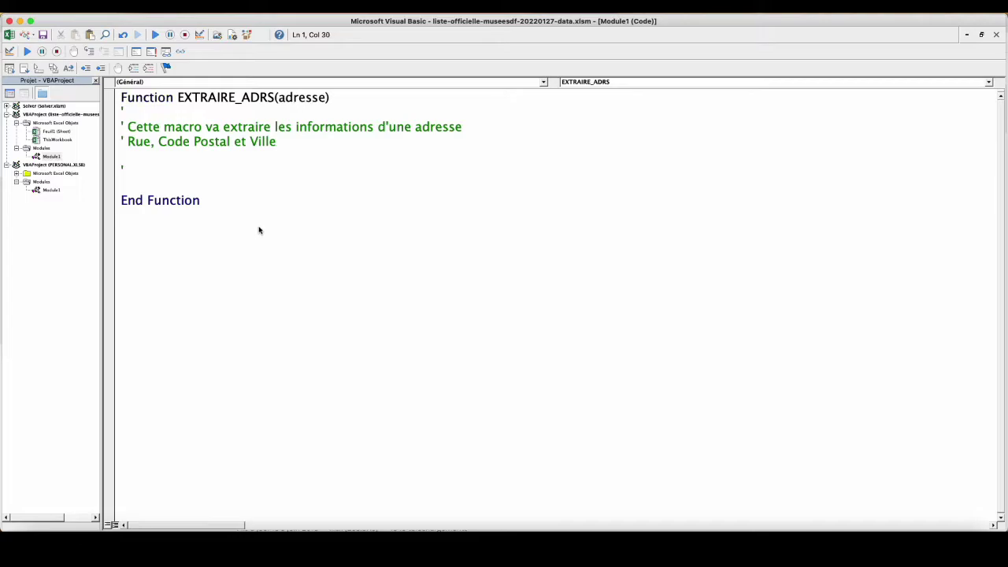
type(" as ran")
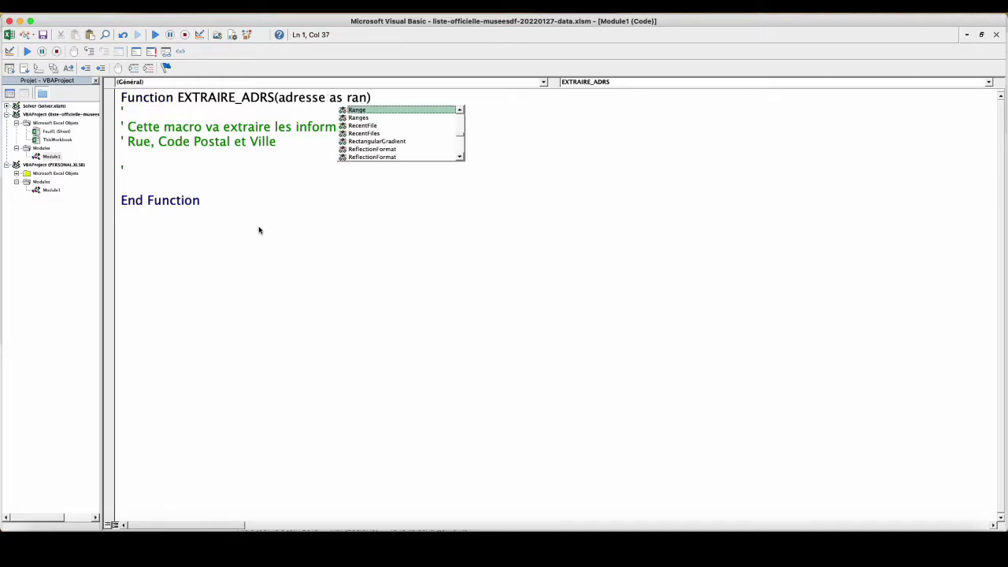
type("ge")
key("Tab")
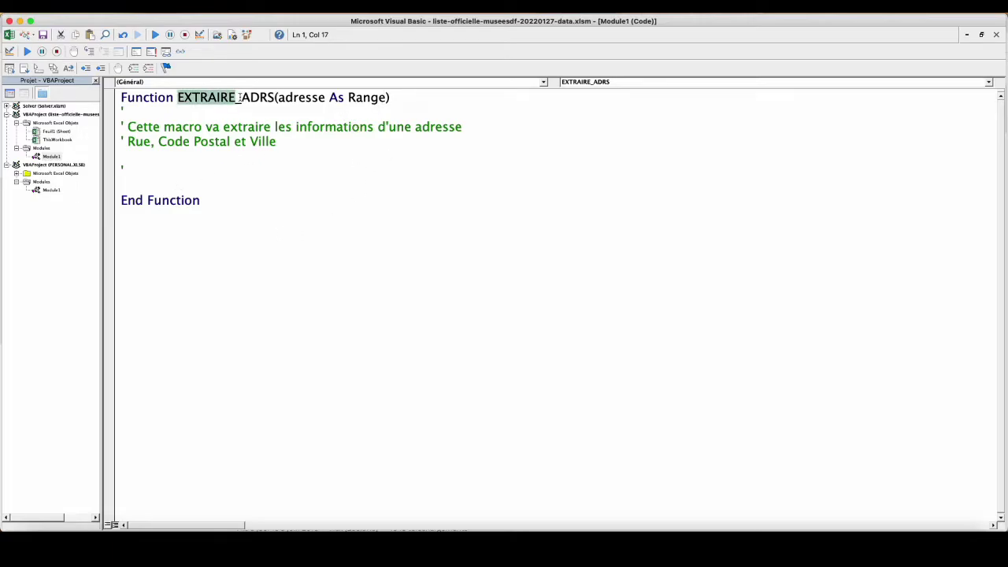
left_click_drag(177, 97, 274, 97)
key("super+c")
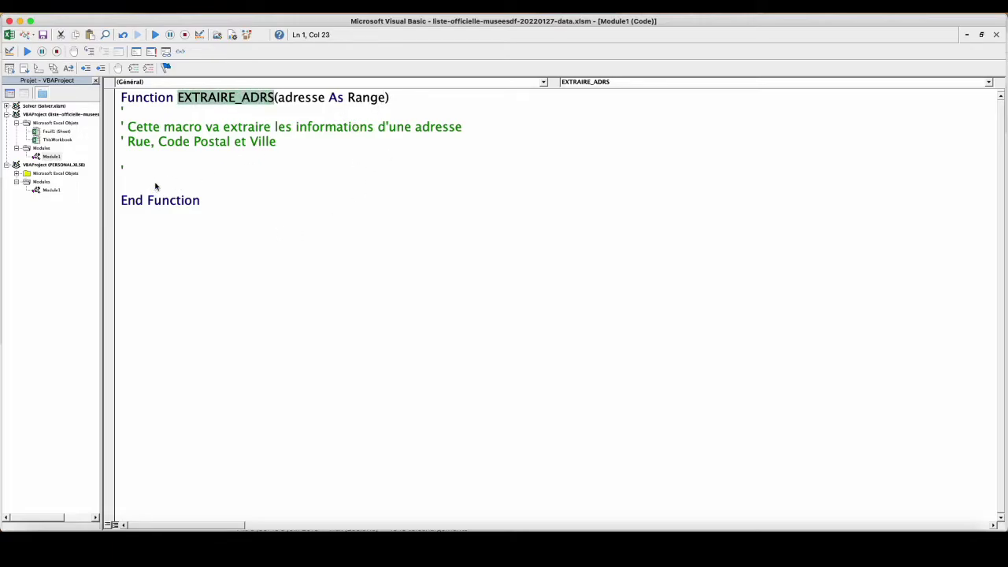
left_click(161, 186)
key("super+v")
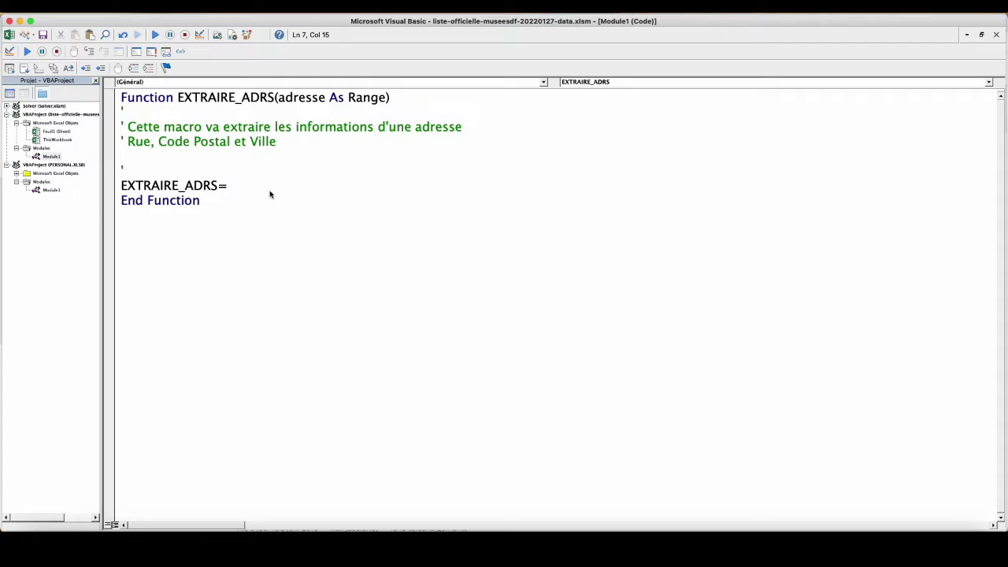
type("uca")
type("e(adresse")
type(")")
left_click(44, 35)
key("Up")
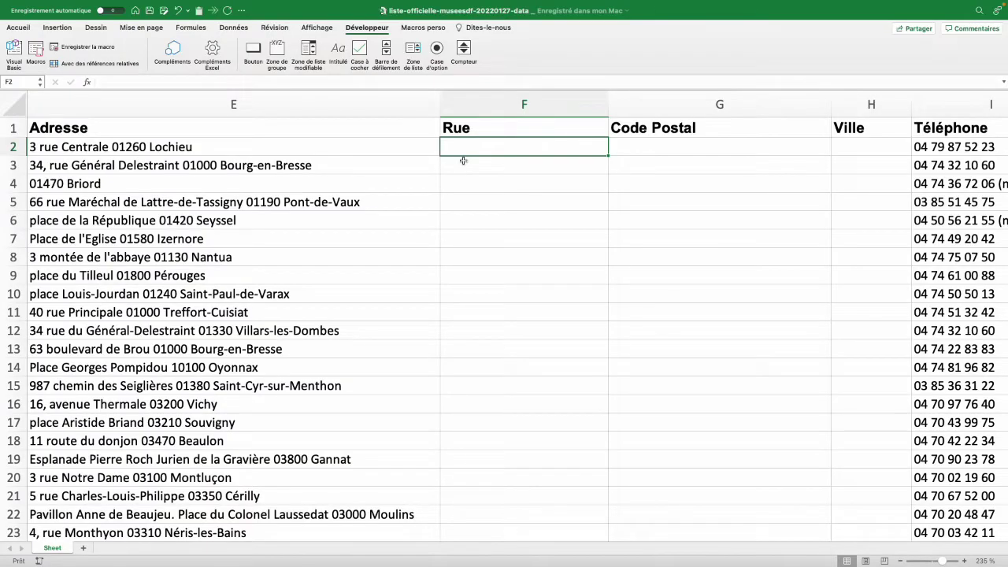
type("=e")
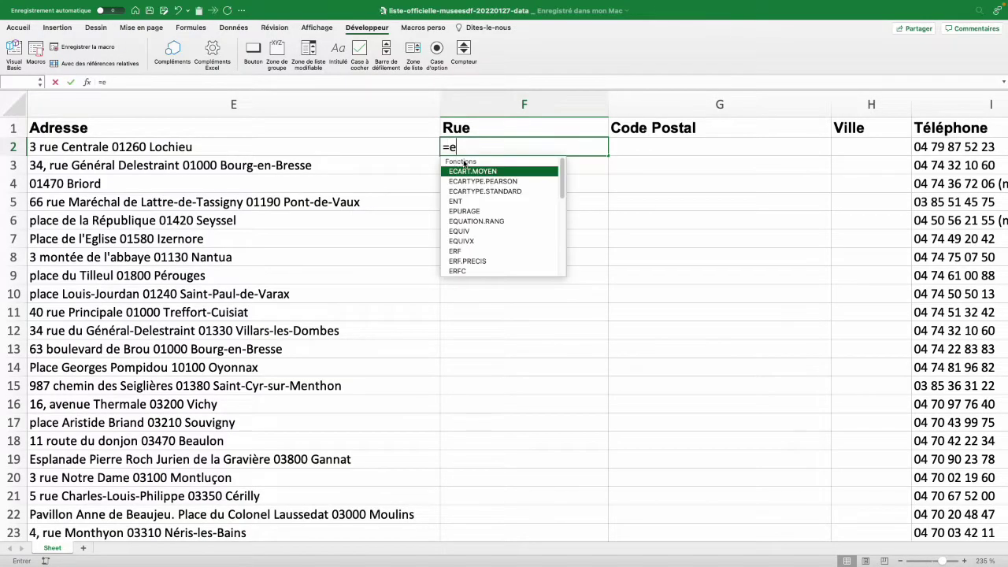
type("x")
key("Down")
key("Down")
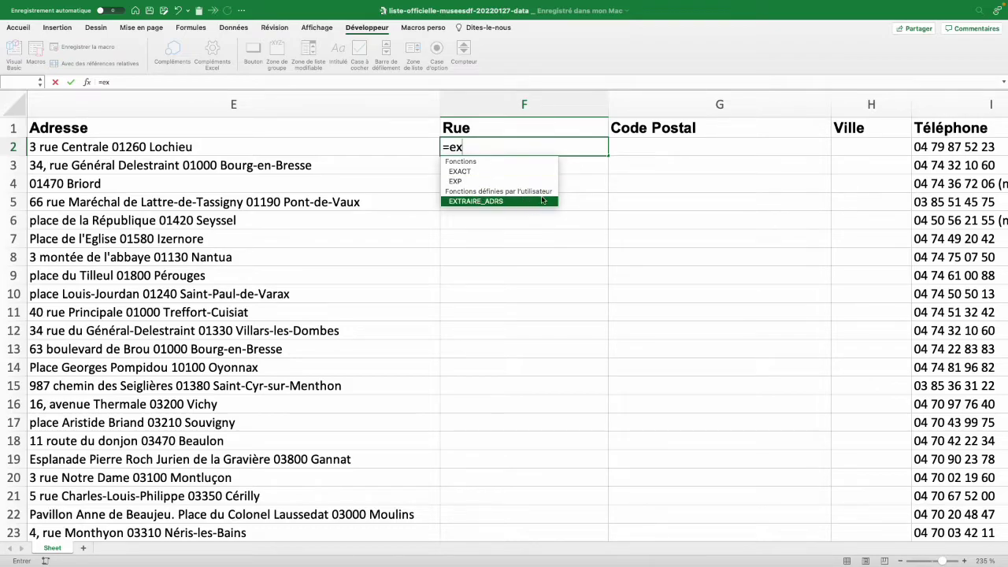
double_click(504, 203)
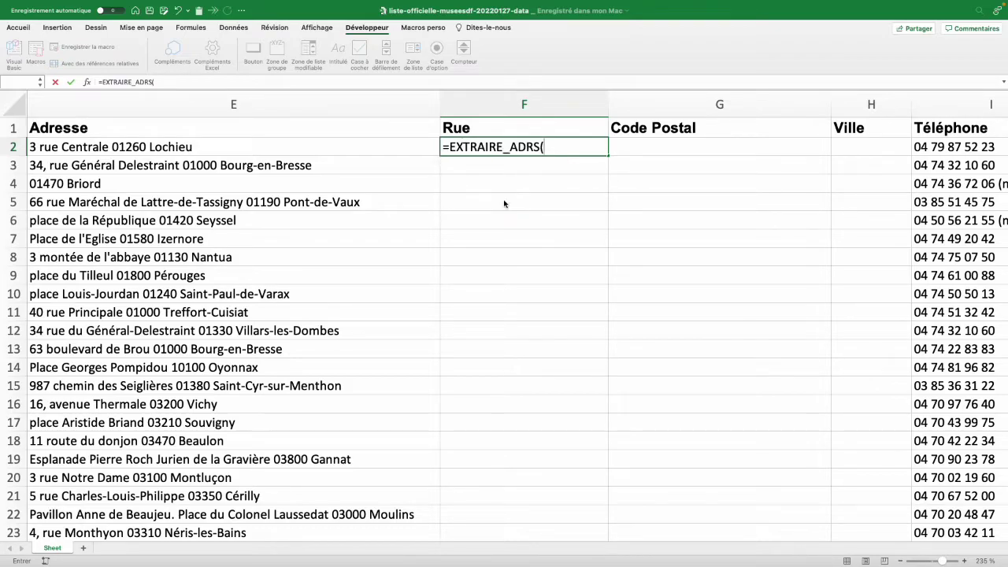
left_click(155, 150)
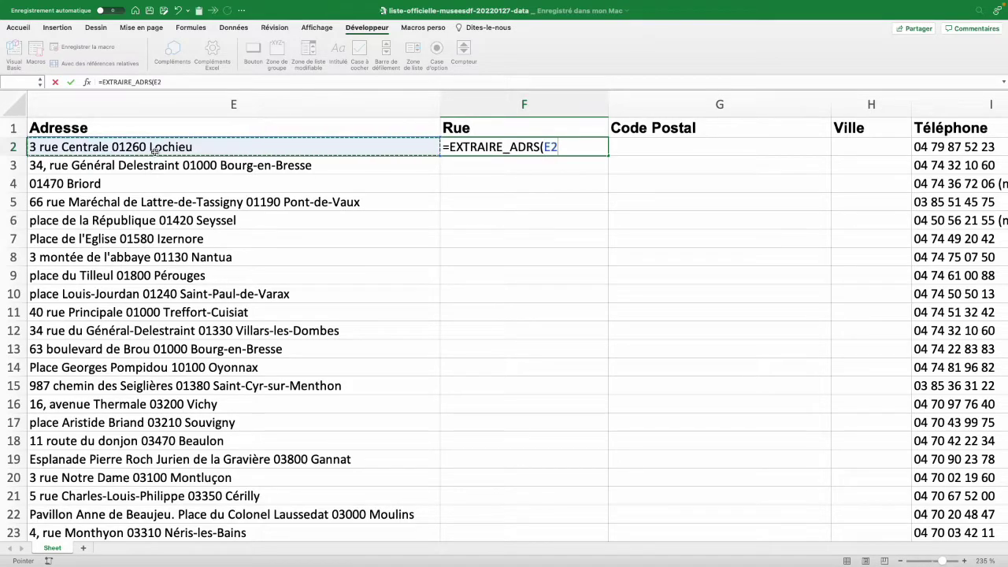
key("Return")
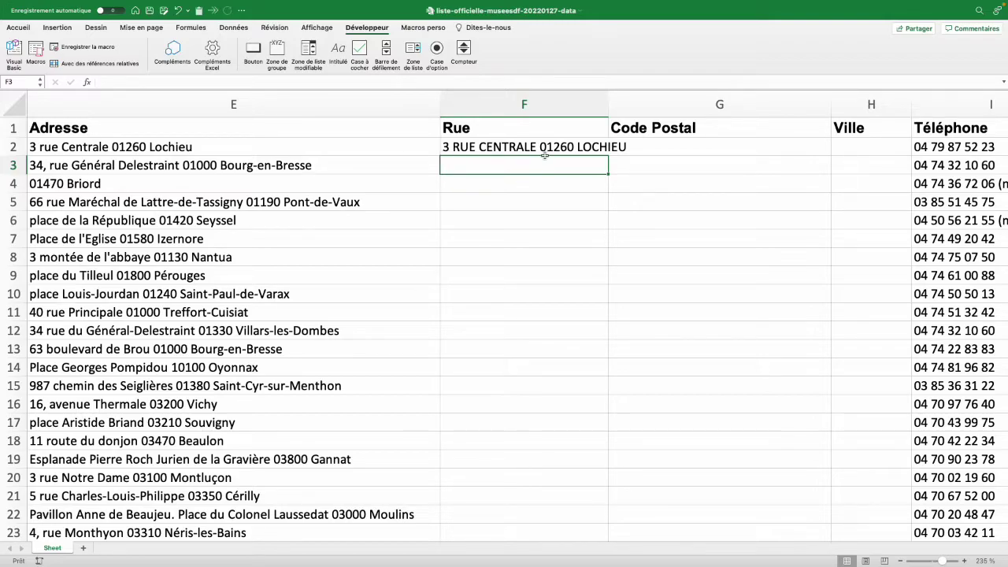
key("alt+F11")
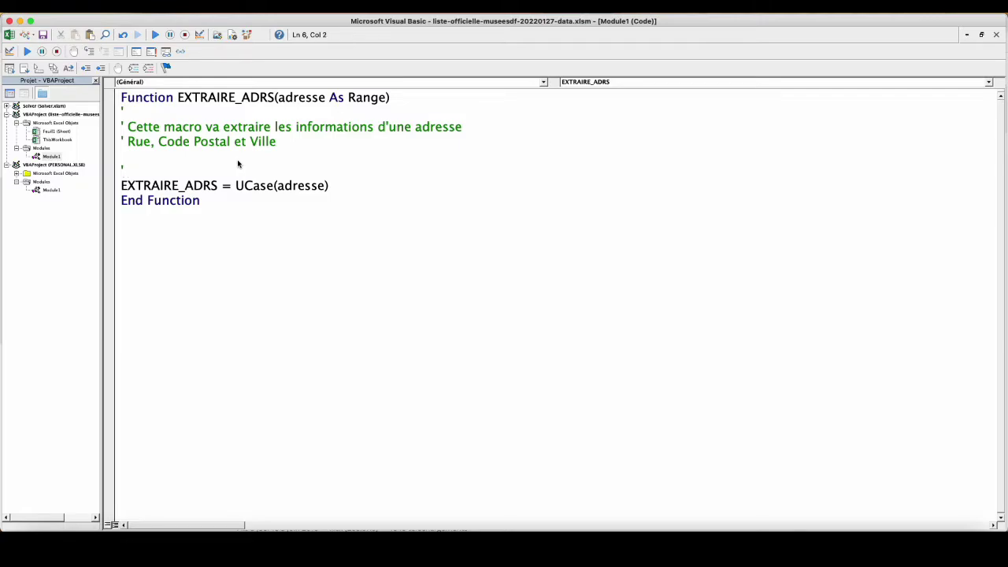
Add comments 'Taille d'une chaine = Len' and 'Extraire une portion de chaine = Mid'
type(" Taille d'une chaine = Len")
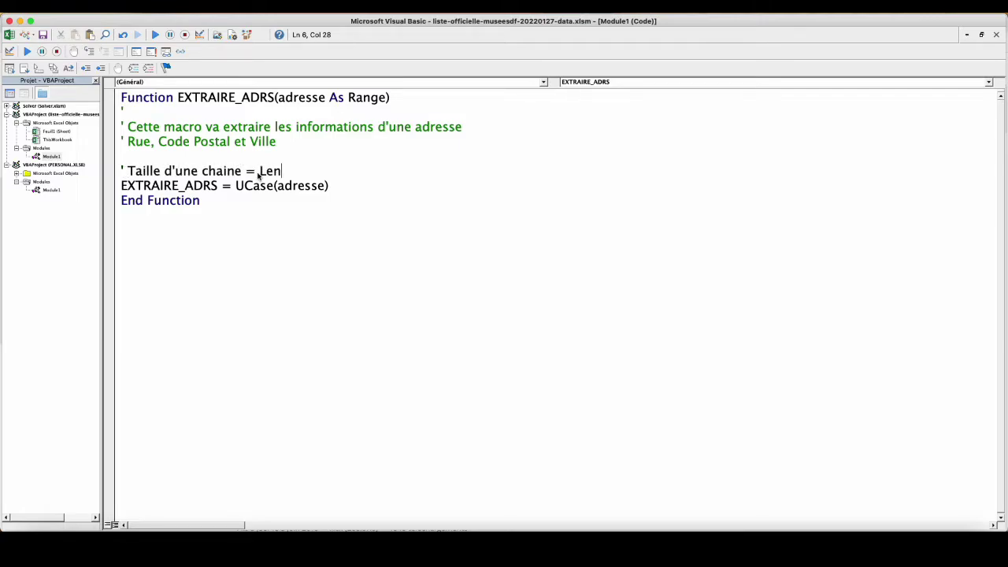
key("Return")
type("' Extraire un")
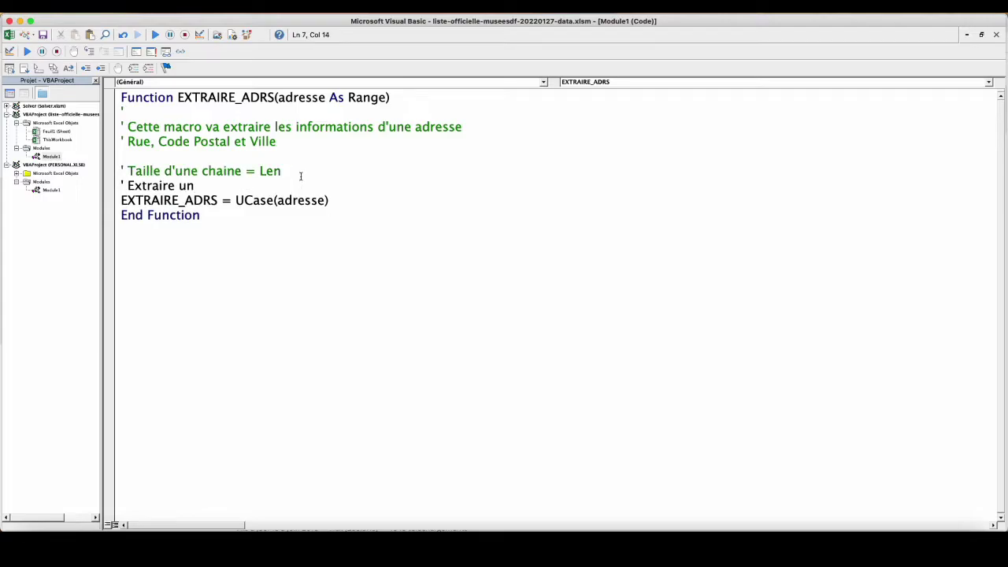
type("e portion de chaine")
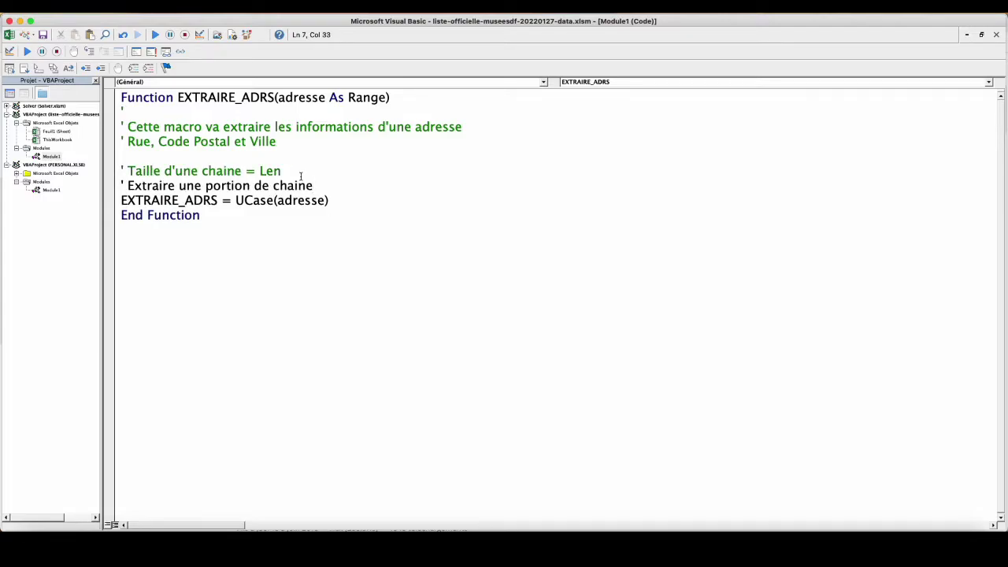
key("alt+F11")
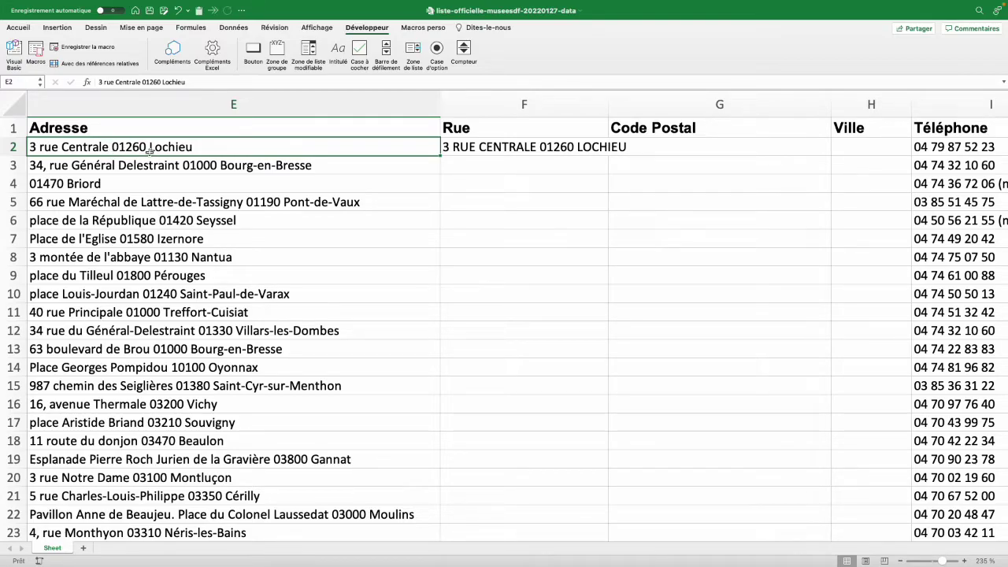
key("alt+F11")
type("= ")
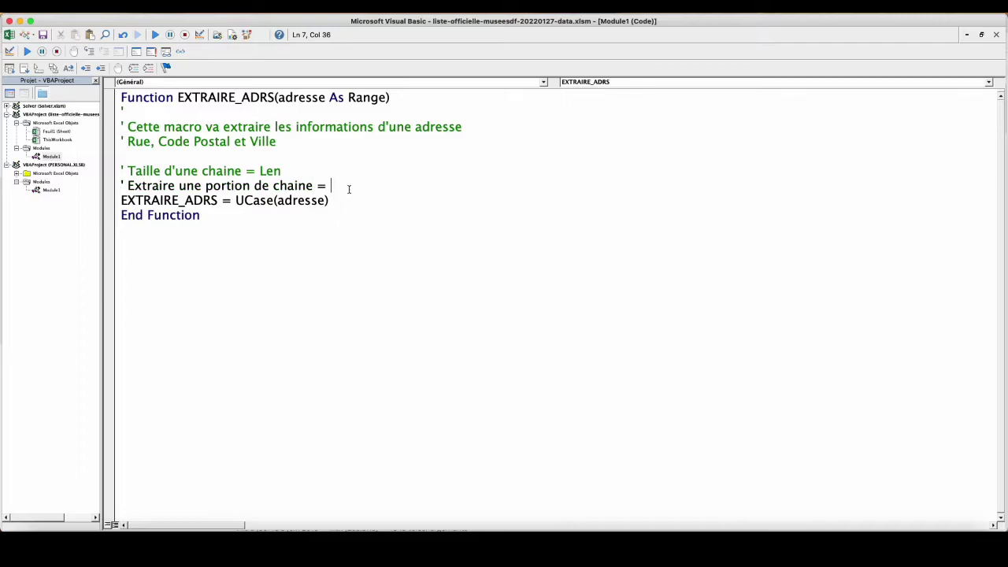
type("Mid")
Replace UCase with Len so the function returns Len(adresse)
double_click(252, 200)
key("BackSpace")
type("len")
left_click(233, 211)
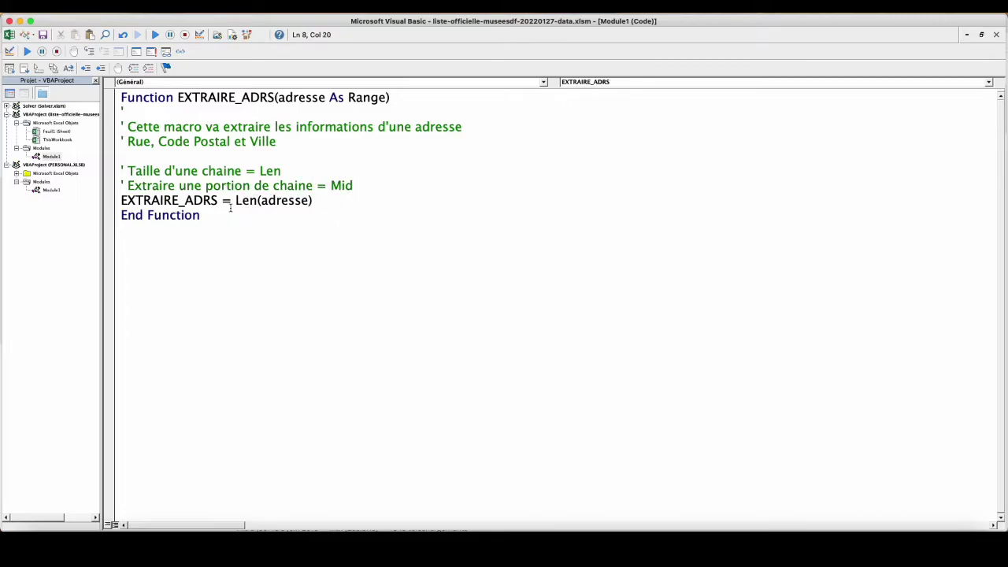
key("alt+F11")
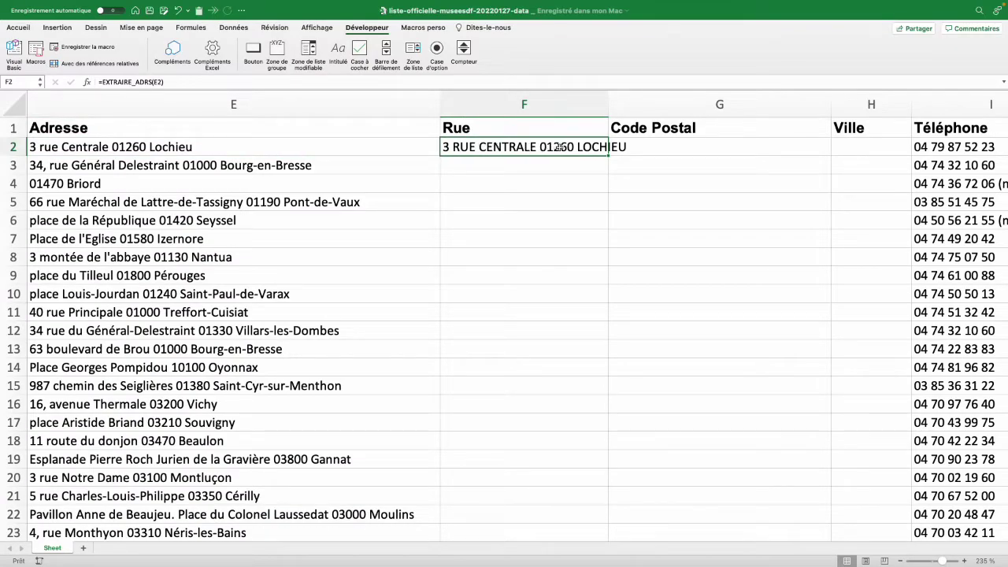
Recalculate F2 to show length 28, then change the return to Mid(adresse, 2, 5)
double_click(558, 147)
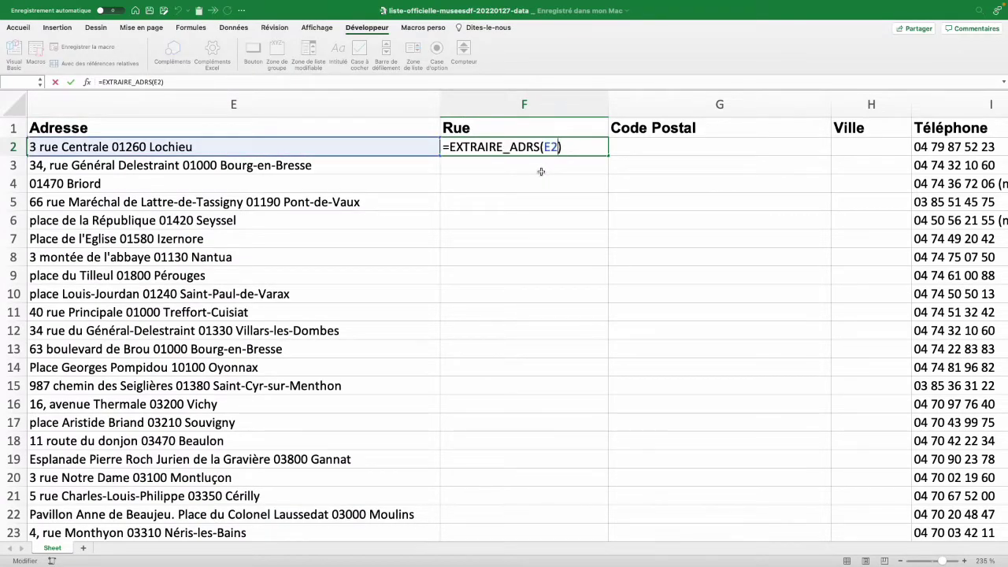
key("Return")
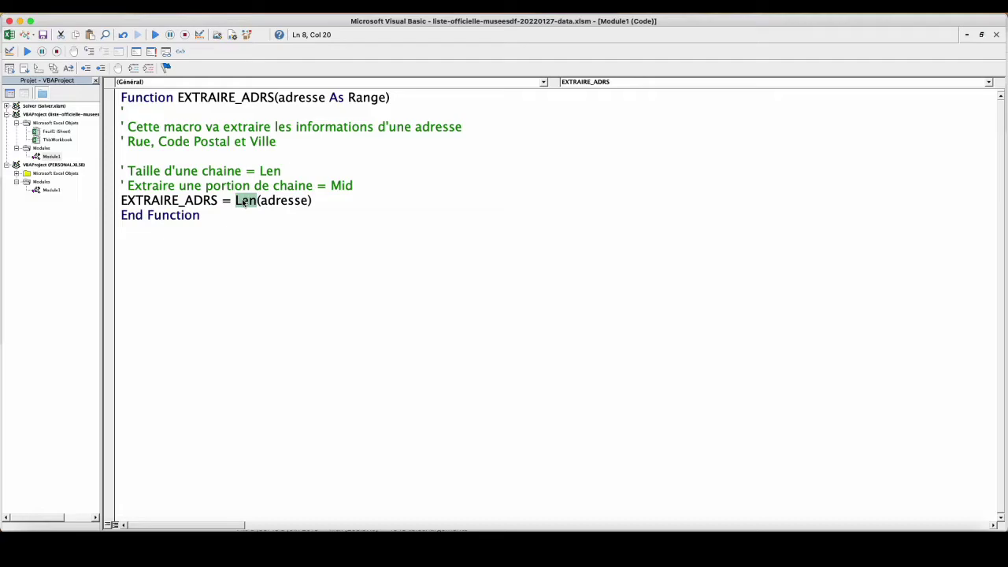
type("mid")
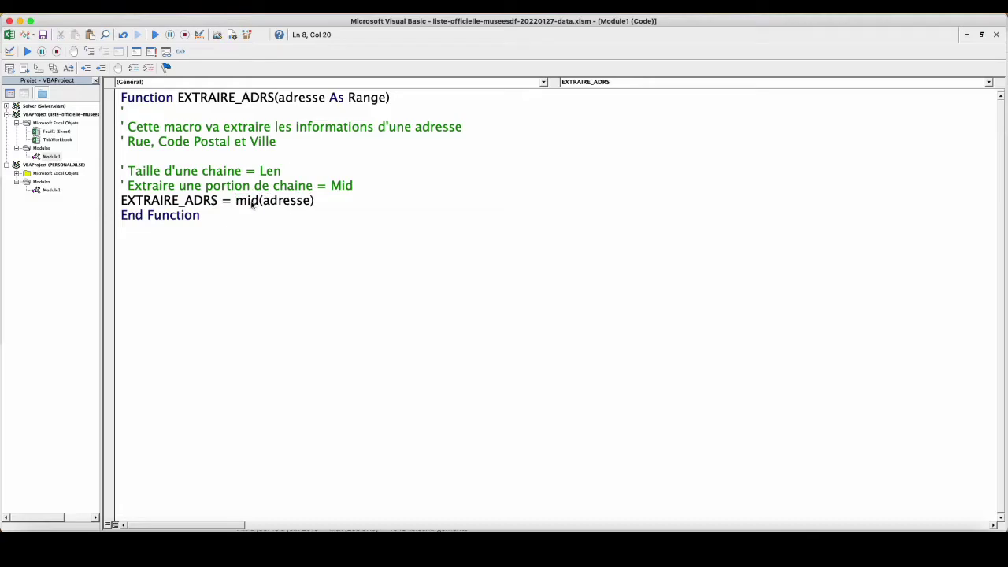
type("(")
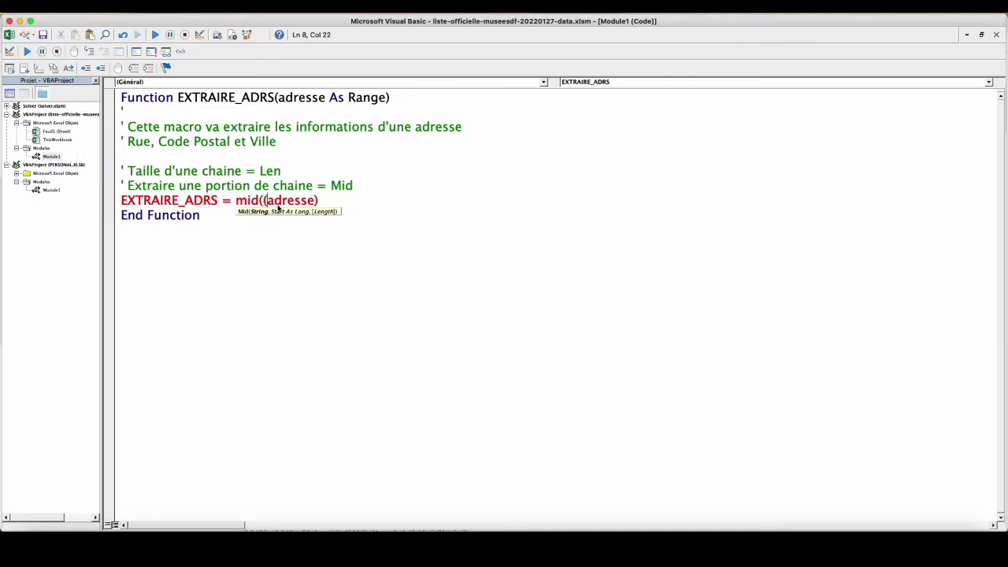
key("Delete")
left_click(309, 202)
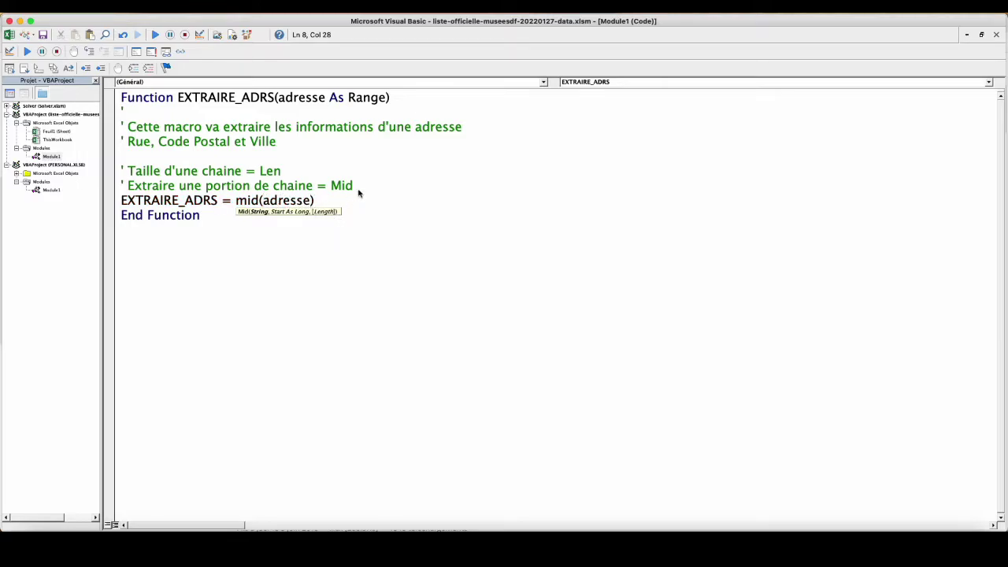
type(", 2")
type(", 5")
left_click(360, 197)
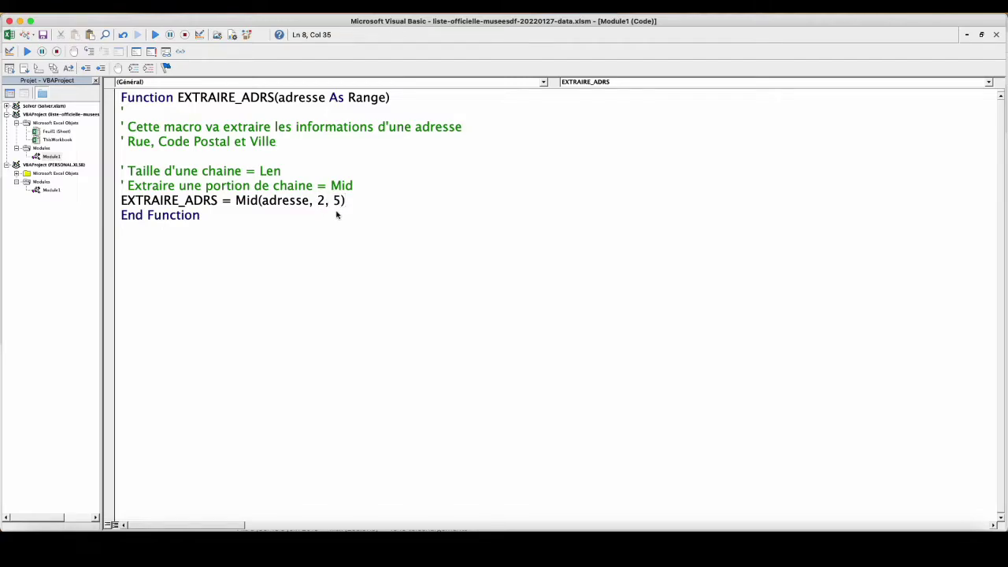
left_click(9, 35)
Recalculate F2 and copy it down to F7, showing five-character address slices
double_click(522, 146)
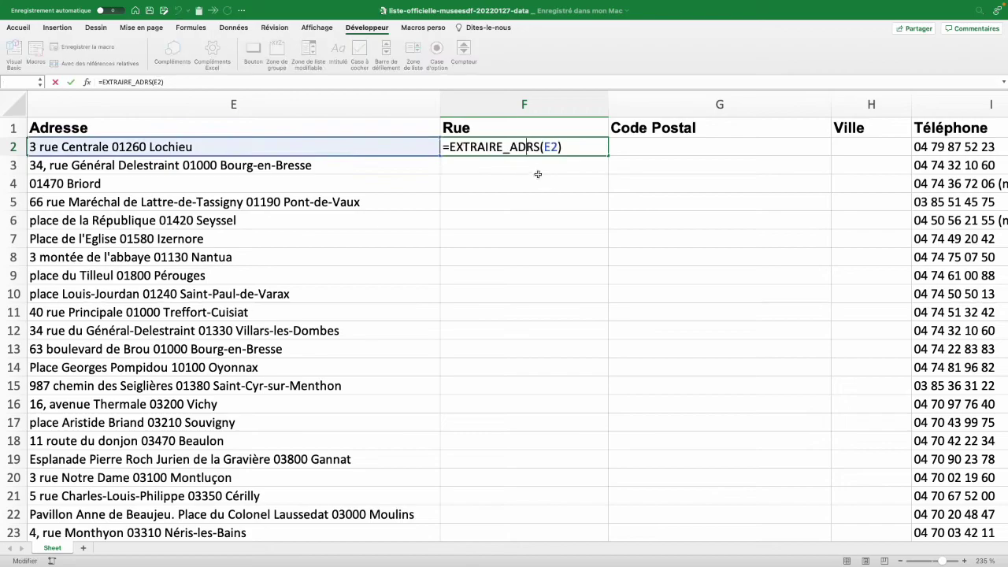
key("Return")
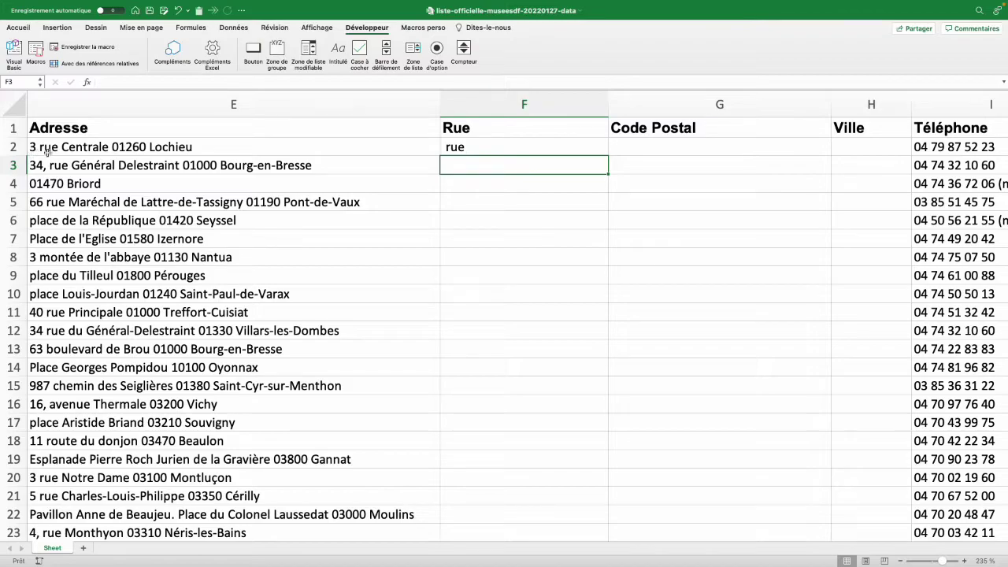
left_click(551, 148)
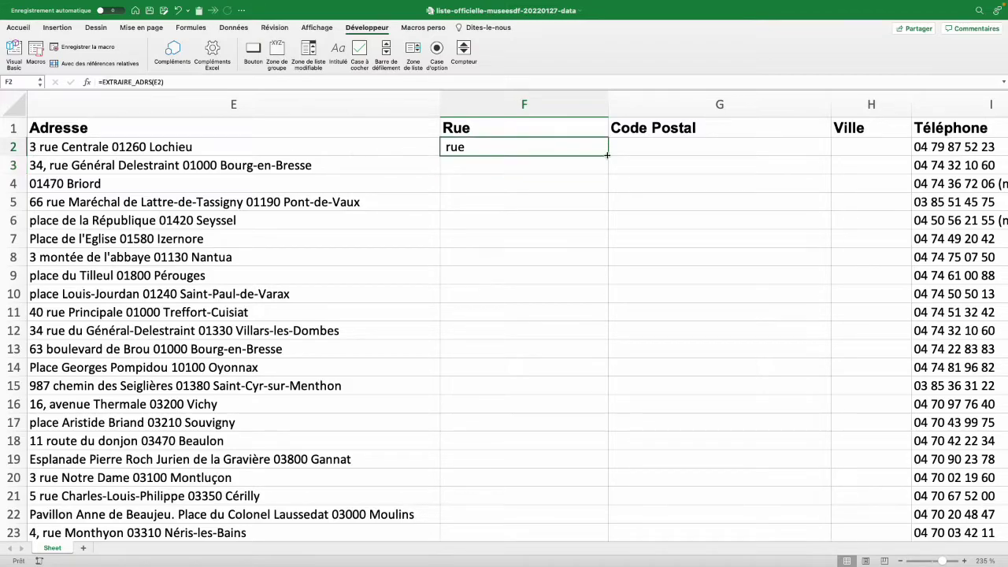
left_click_drag(607, 156, 612, 241)
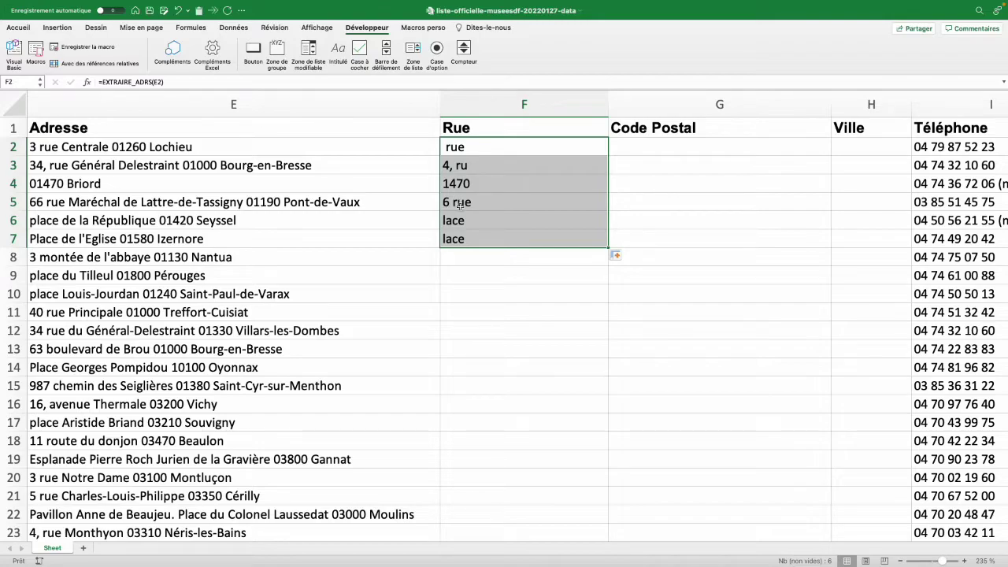
left_click(446, 205)
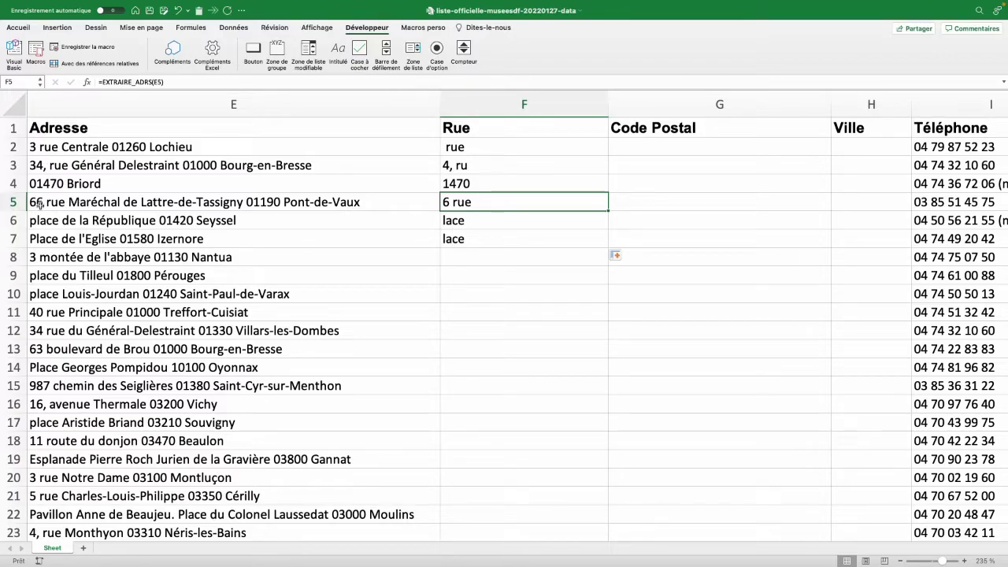
Add a choix As Integer argument and make the function return choix
key("alt+F11")
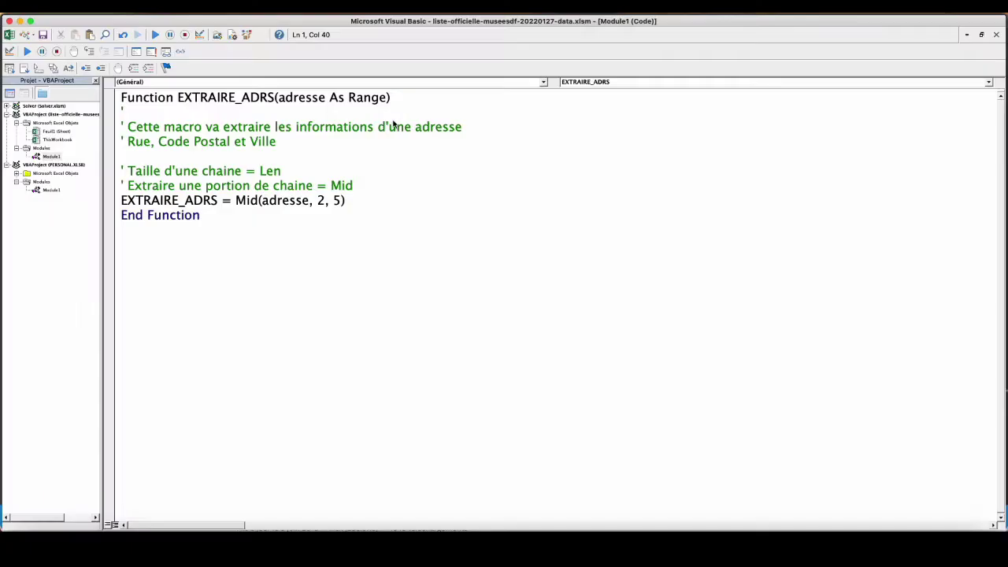
type(",")
type(" choix as in")
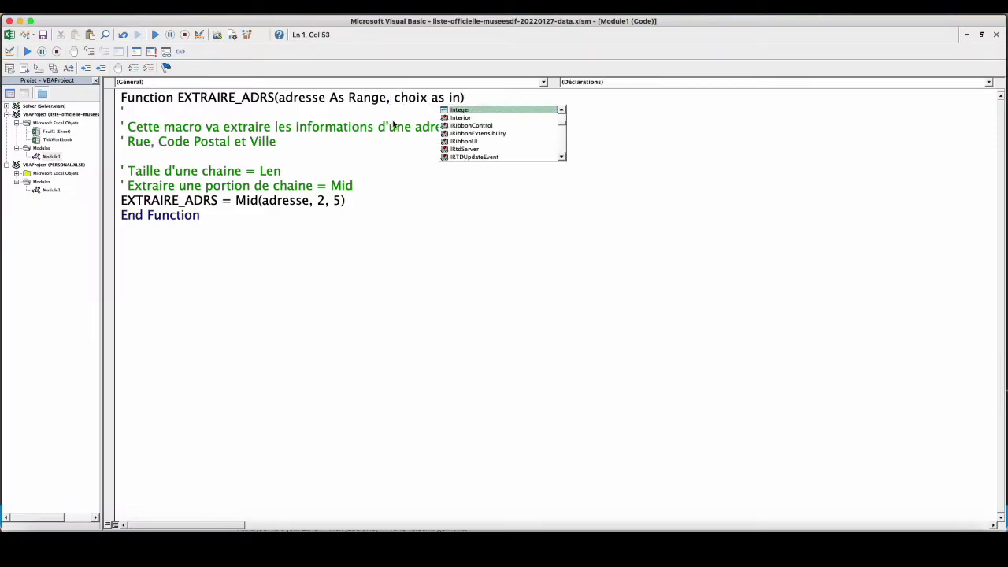
type("t")
key("Tab")
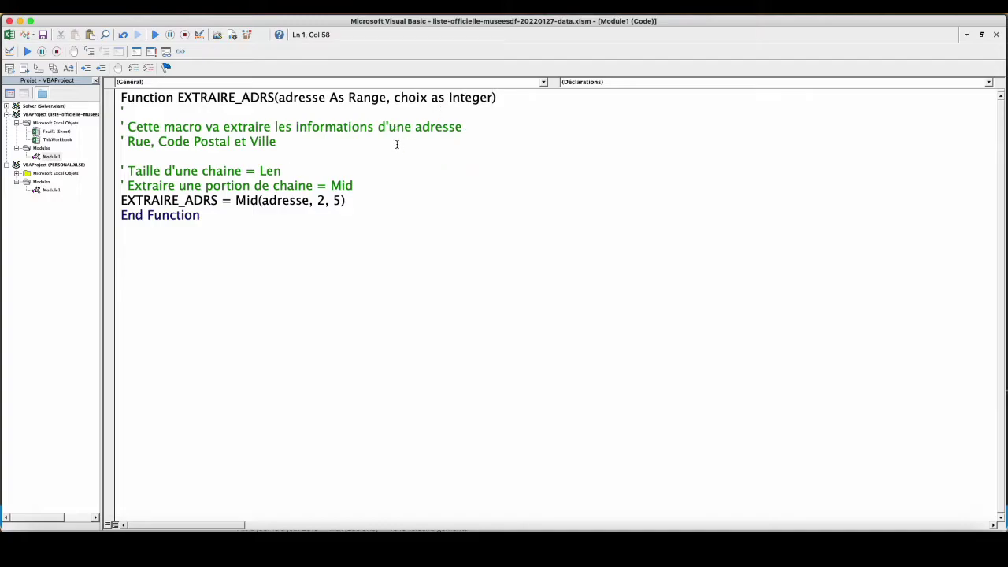
left_click_drag(235, 200, 354, 202)
type("choix")
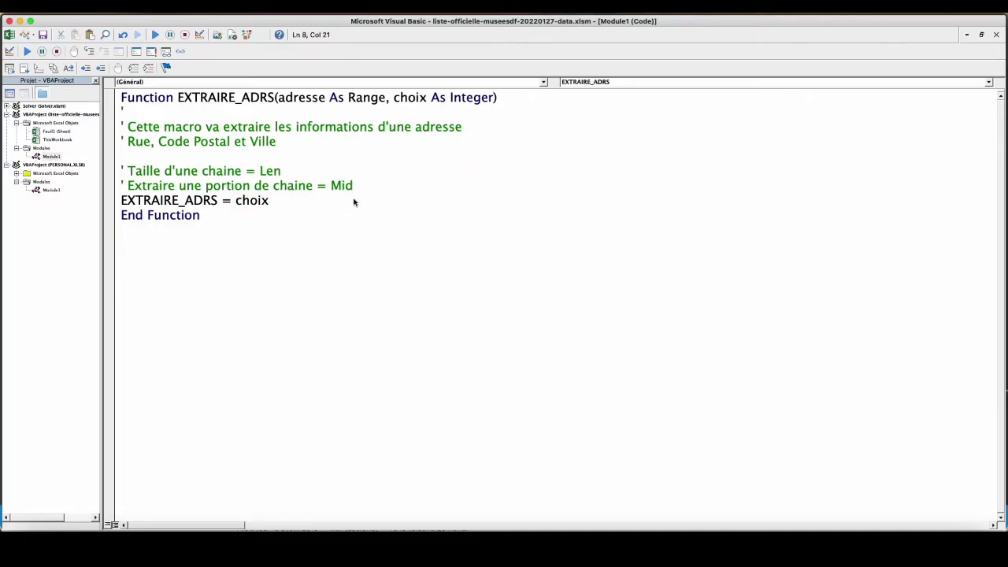
Change F2 to =EXTRAIRE_ADRS(E2;7), which now shows 7
key("alt+F11")
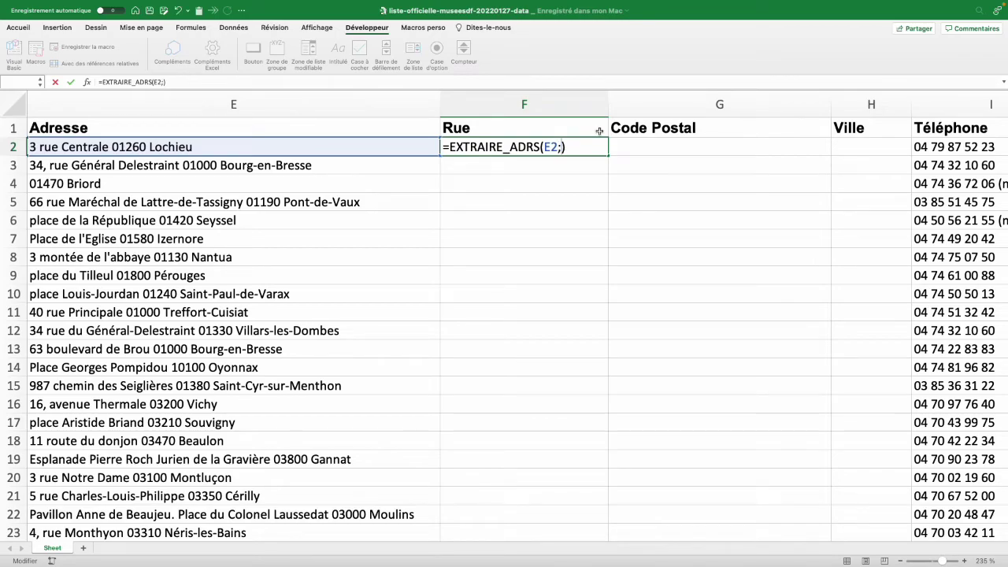
type("7")
key("Return")
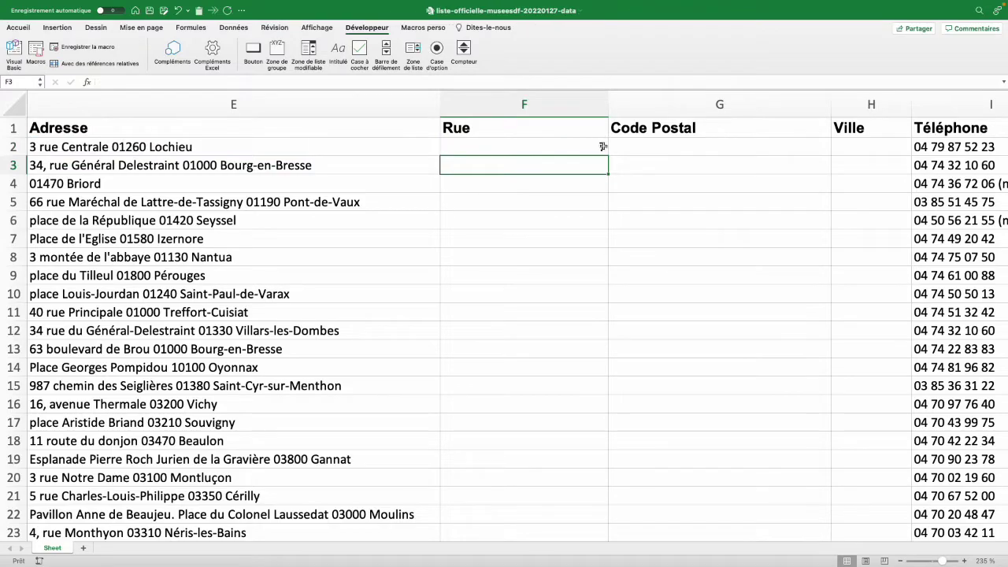
left_click(602, 149)
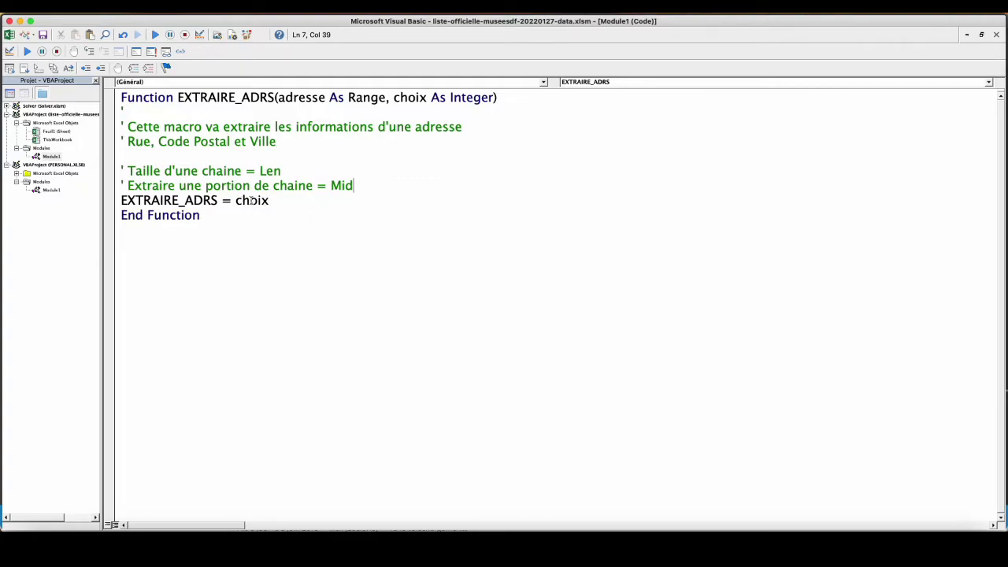
Add a Select Case choix block with Case 1, Case 2, Case 3 and Case Else branches
key("Return")
key("Return")
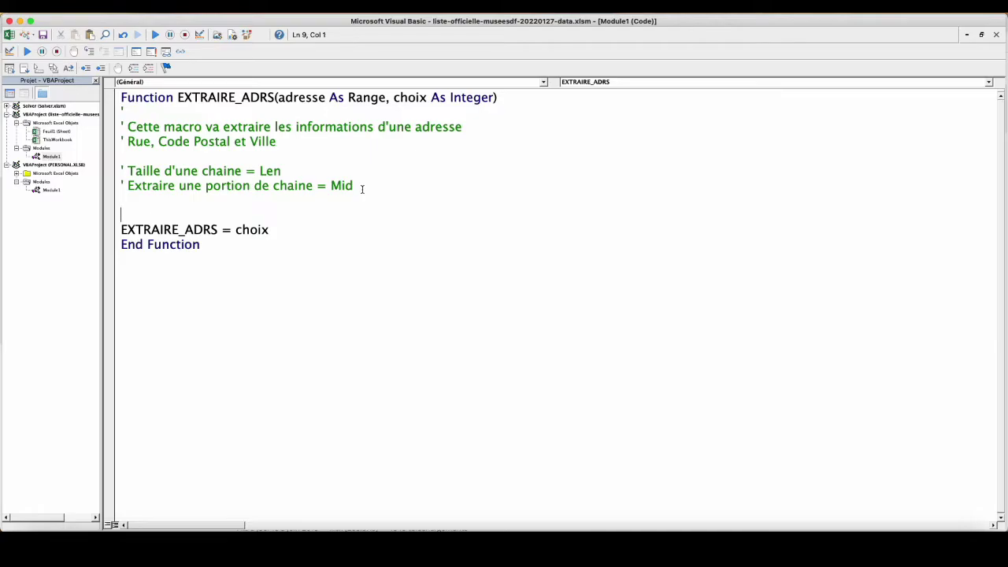
type("select")
type(" case choix")
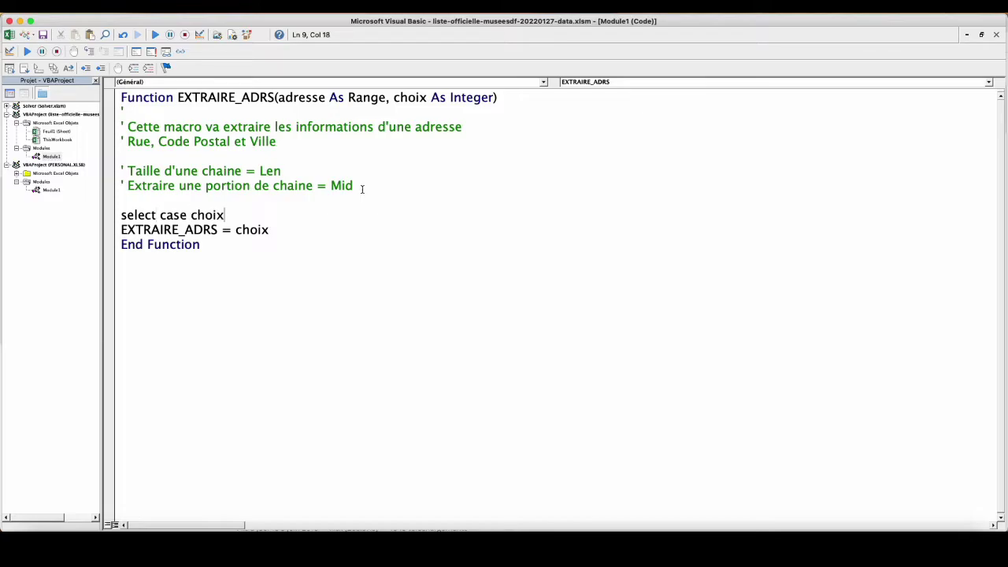
key("Return")
type("end")
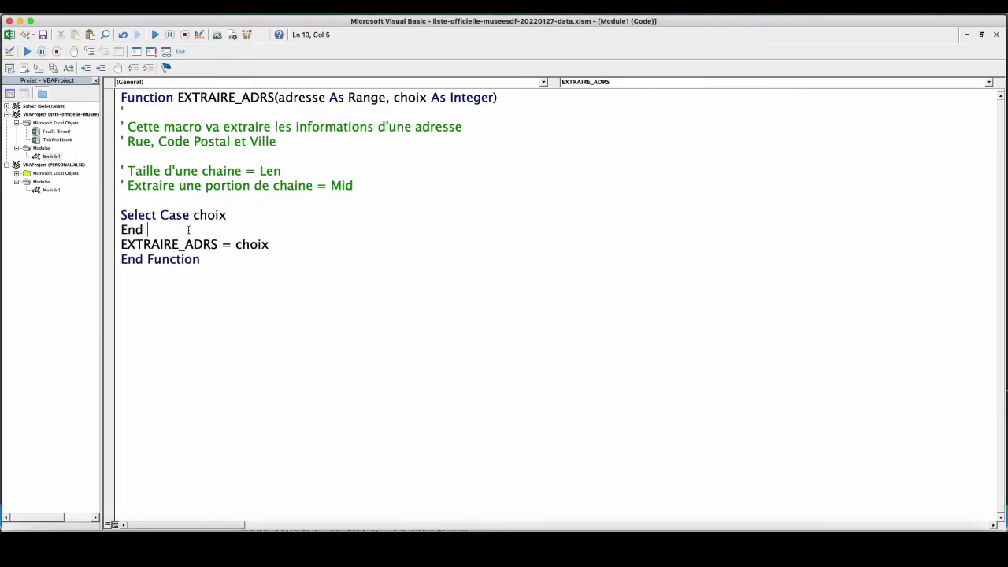
type("select")
key("Home")
key("Return")
key("Return")
key("Up")
key("Up")
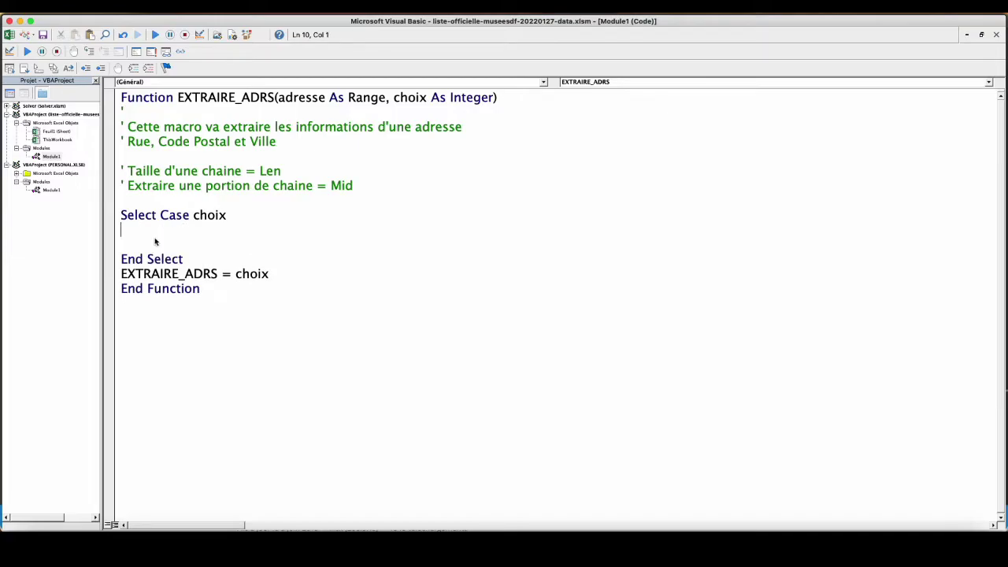
type("Case 1")
key("Return")
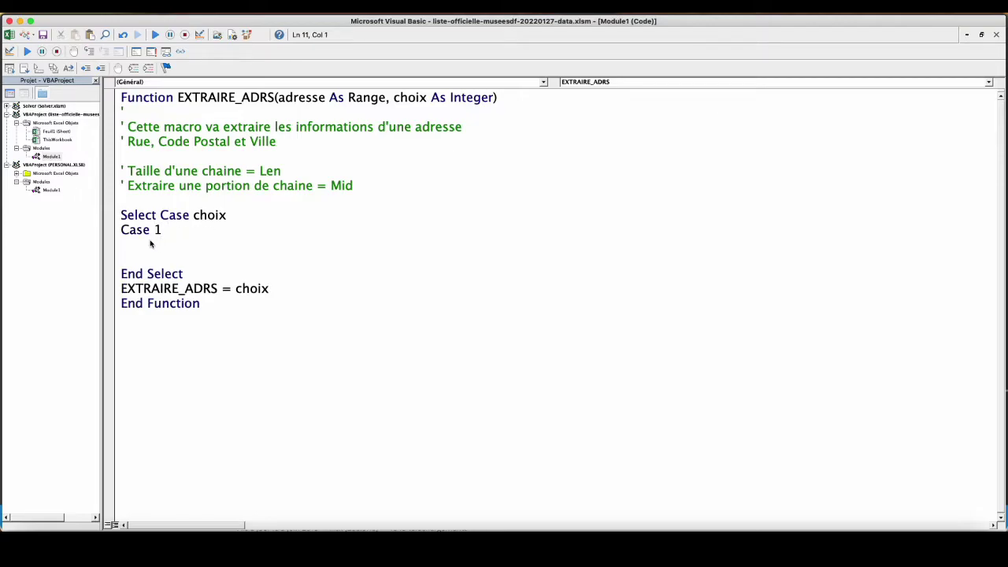
type("Ca")
type("se 2")
key("Return")
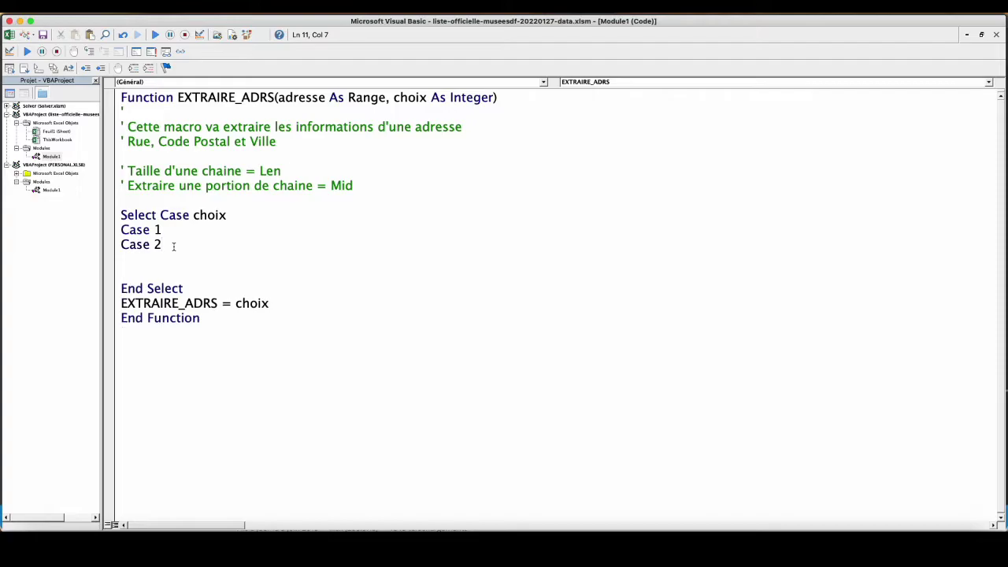
type("Case ")
type("3")
key("Return")
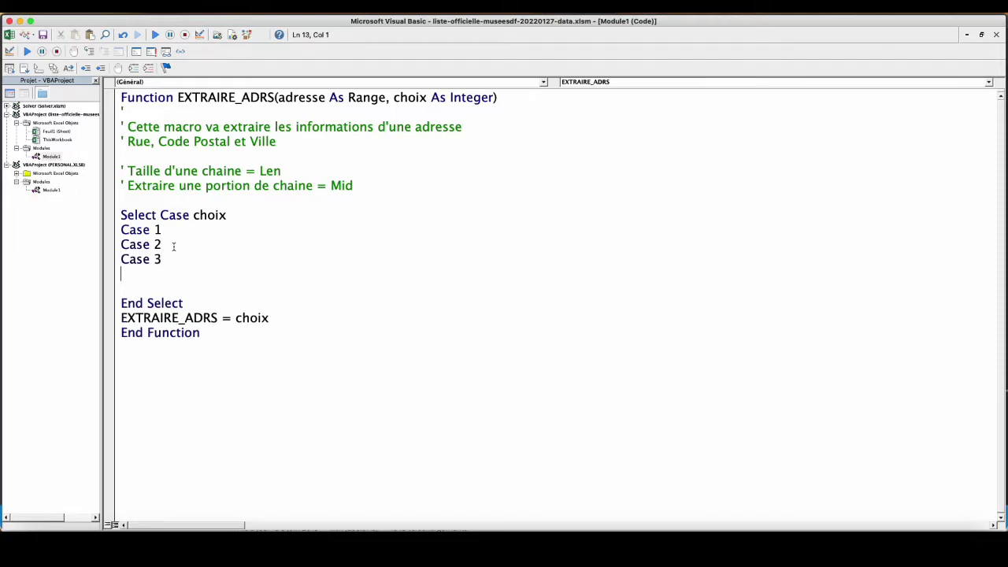
type("Cas")
type("e els")
type("e")
Give the cases result lines returning Très bien, Bien, Bof and Dommage respectively
left_click(174, 229)
key("Return")
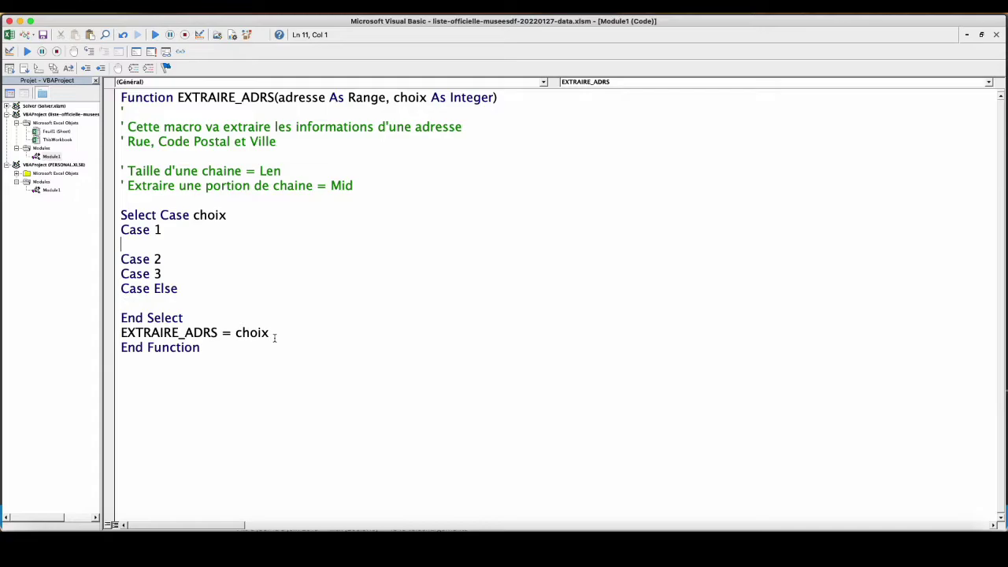
left_click_drag(270, 333, 121, 333)
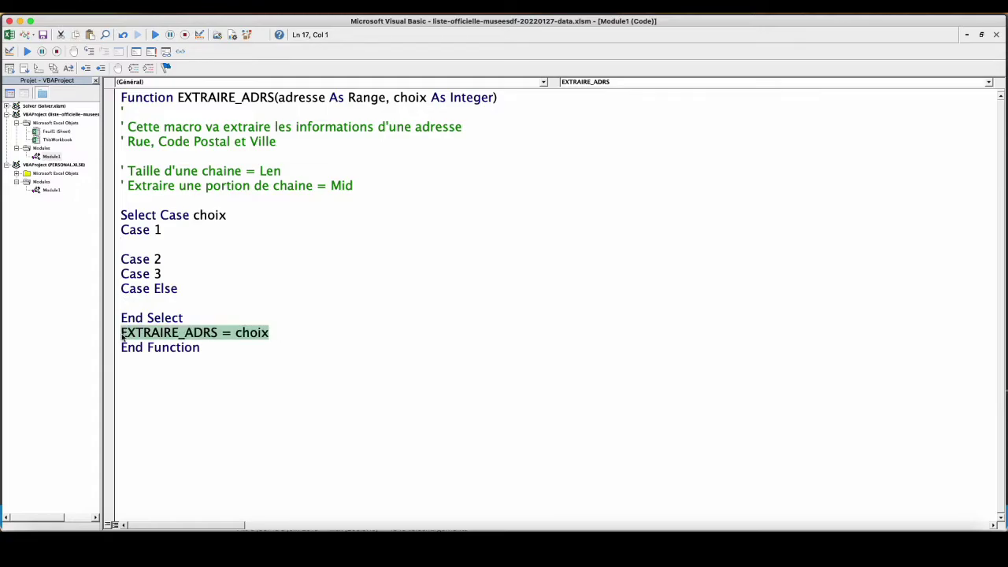
key("ctrl+x")
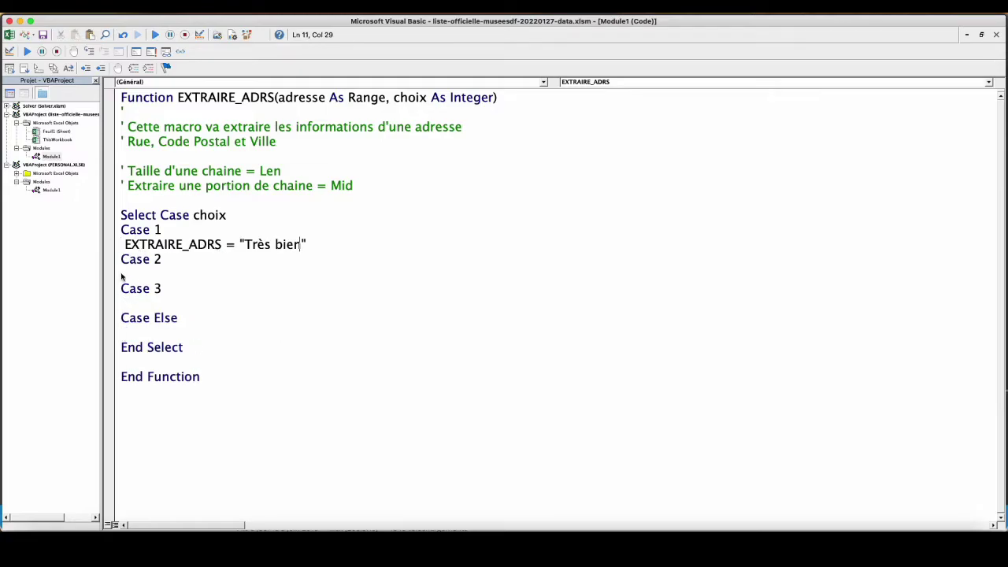
left_click(122, 273)
key("ctrl+v")
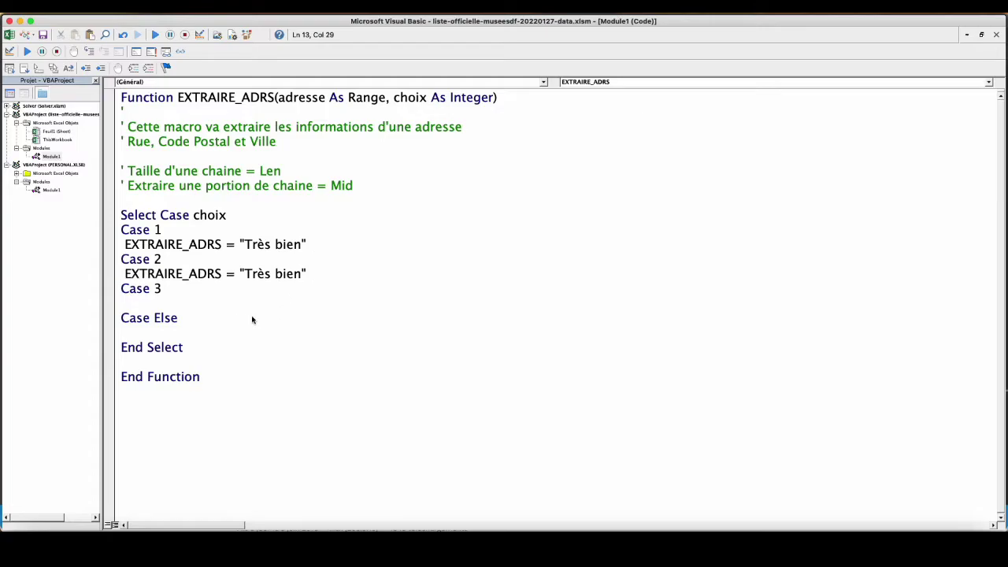
left_click_drag(279, 273, 246, 274)
type("B")
left_click(126, 303)
key("ctrl+v")
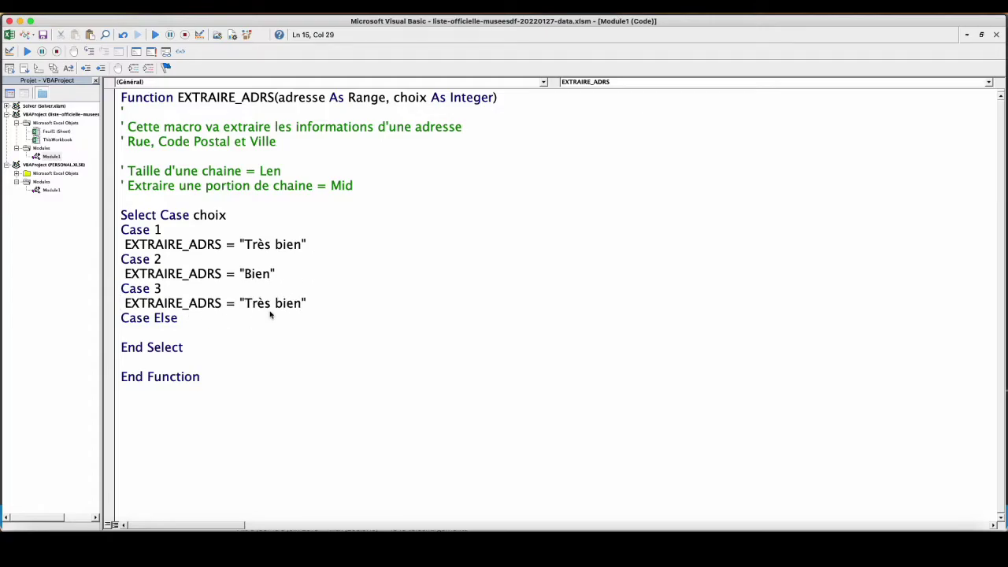
left_click_drag(301, 303, 245, 303)
type("Bof")
left_click(181, 333)
key("ctrl+v")
left_click_drag(305, 332, 246, 332)
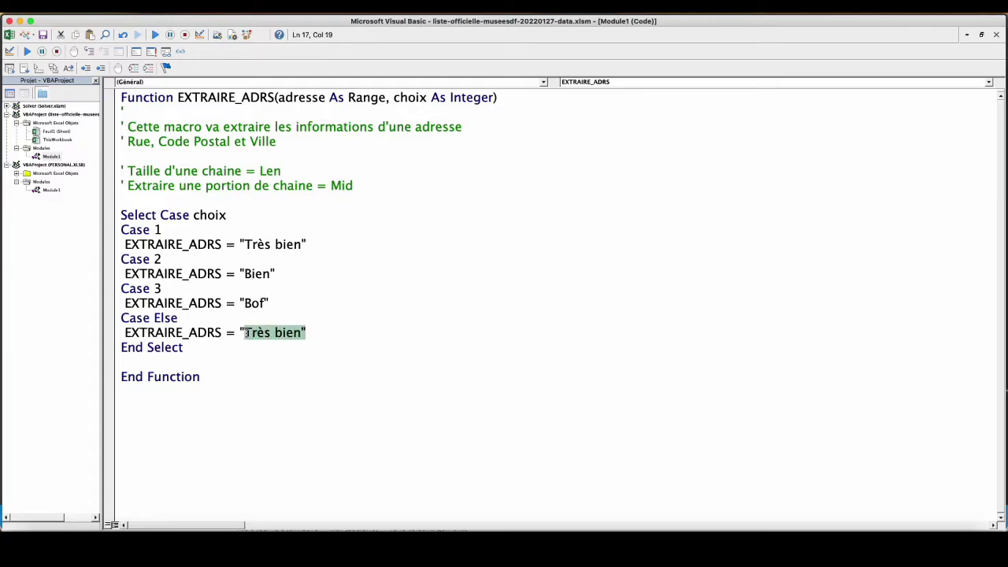
type("Dommage")
left_click(8, 34)
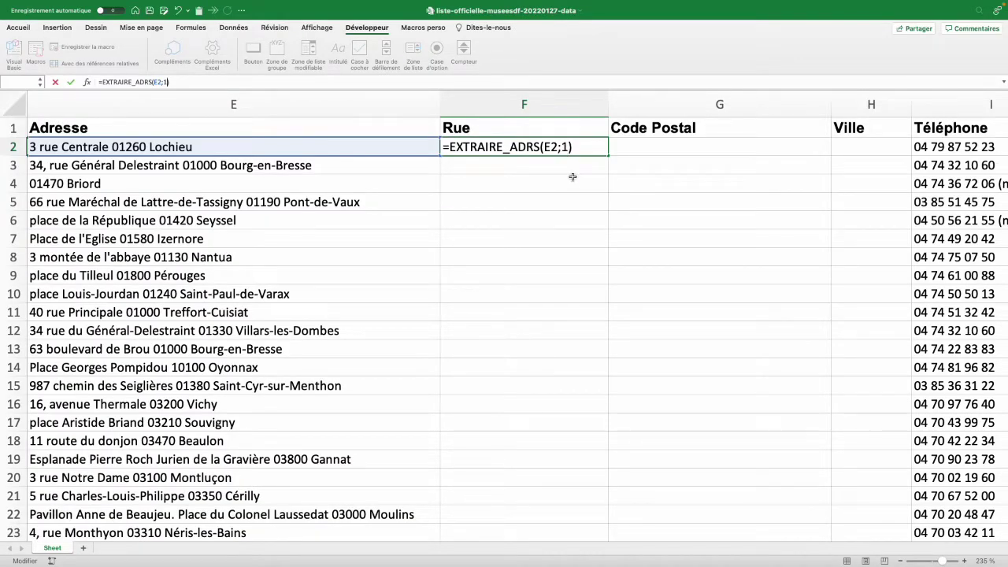
Test F2's EXTRAIRE_ADRS formula with choix 1, 2 and 3, then return to the VBA code
key("Return")
left_click(524, 149)
double_click(545, 147)
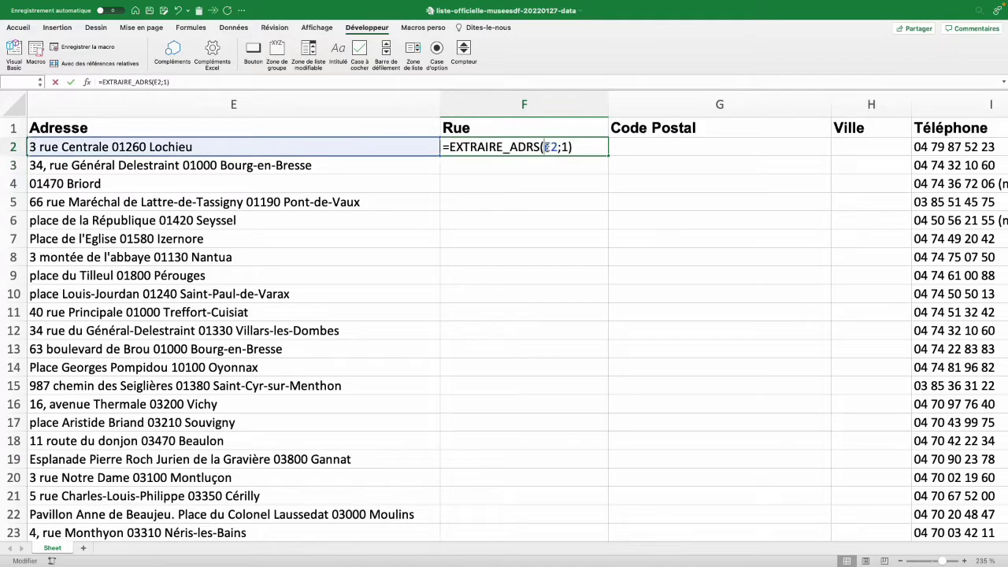
double_click(565, 147)
type("2")
key("Return")
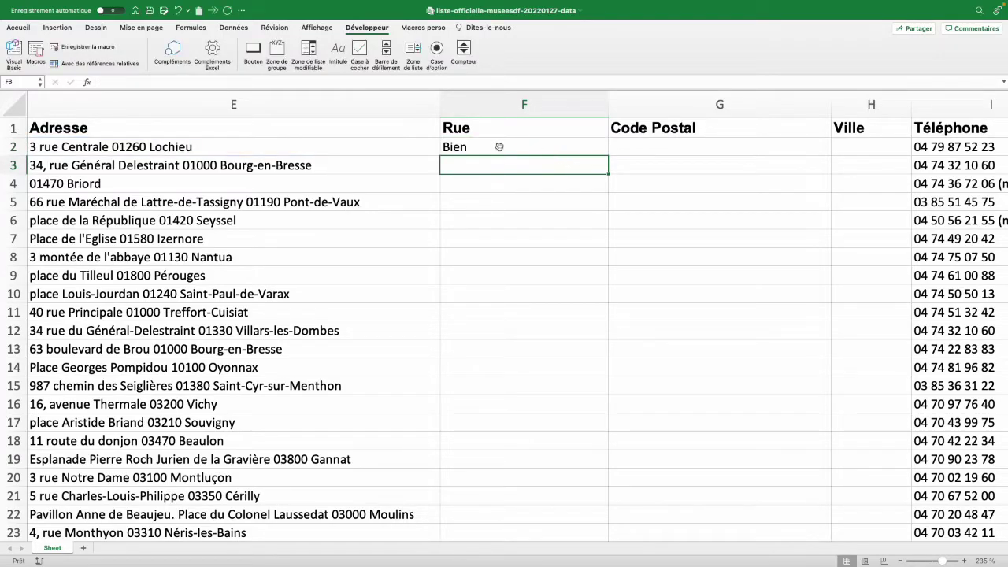
double_click(499, 147)
key("BackSpace")
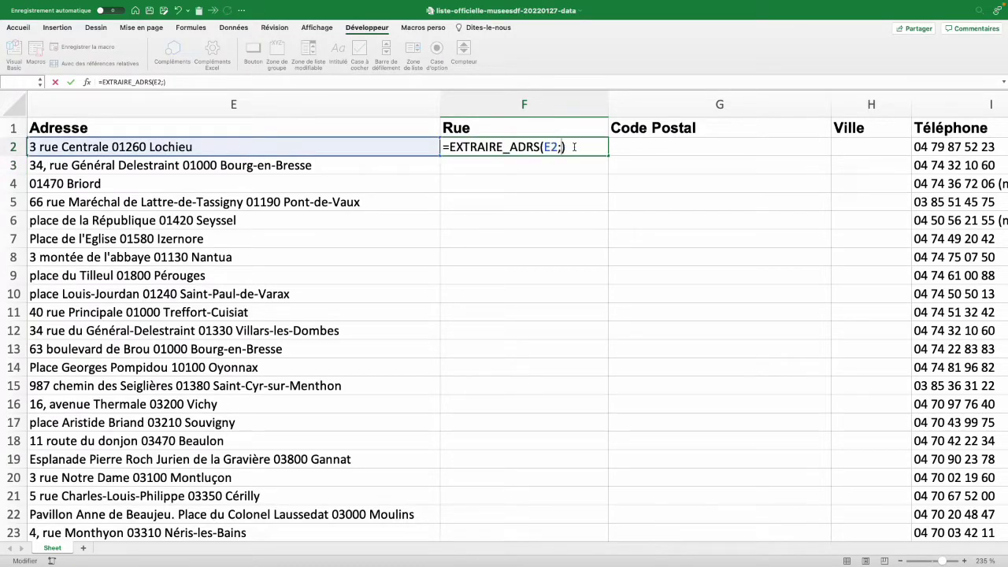
type("3")
key("Return")
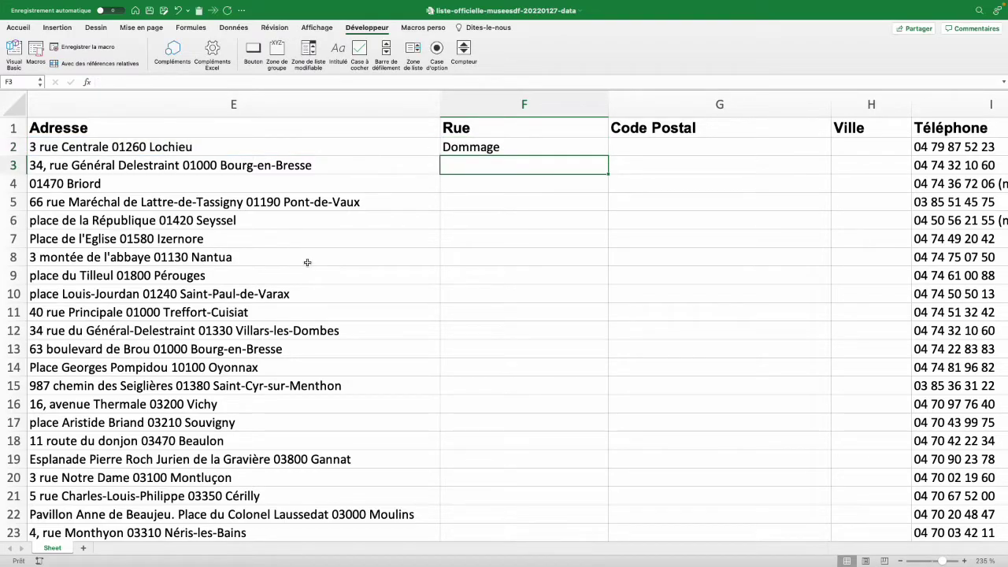
key("alt+F11")
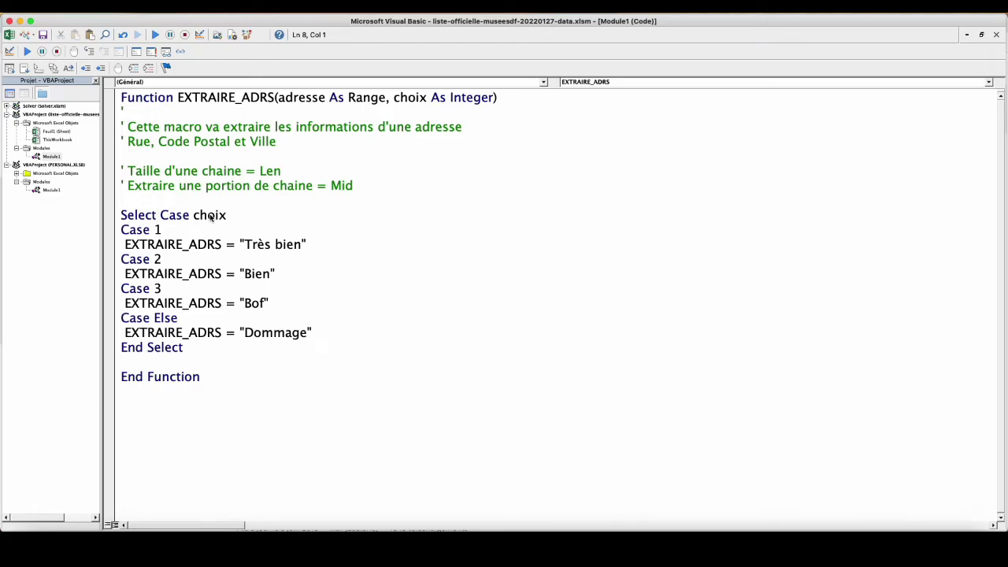
Switch the test to Mid(adresse,1,1) with Case "0" To "9" returning "Commence par un chiffre"
double_click(209, 215)
type("mid(")
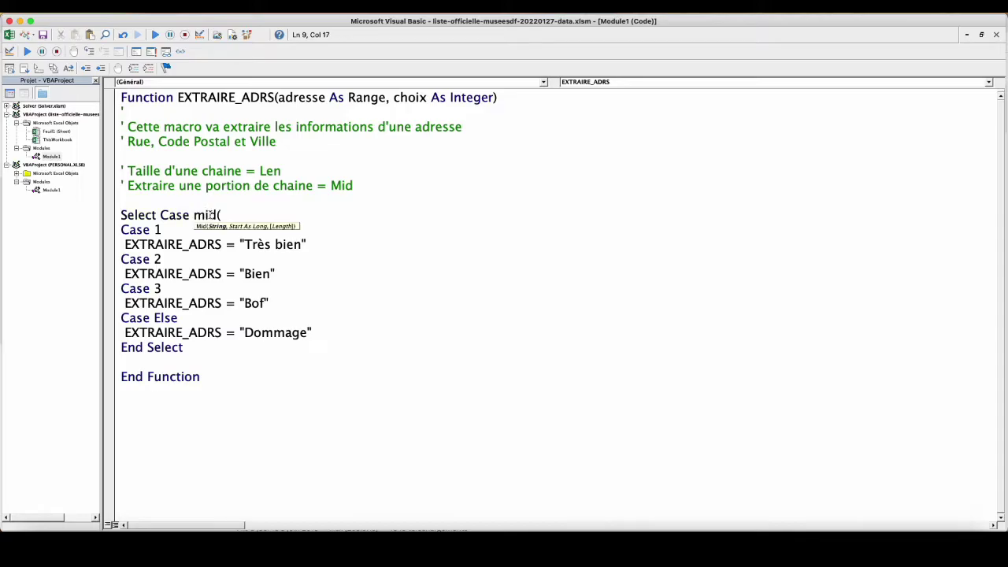
type("adresse")
type(",1,1")
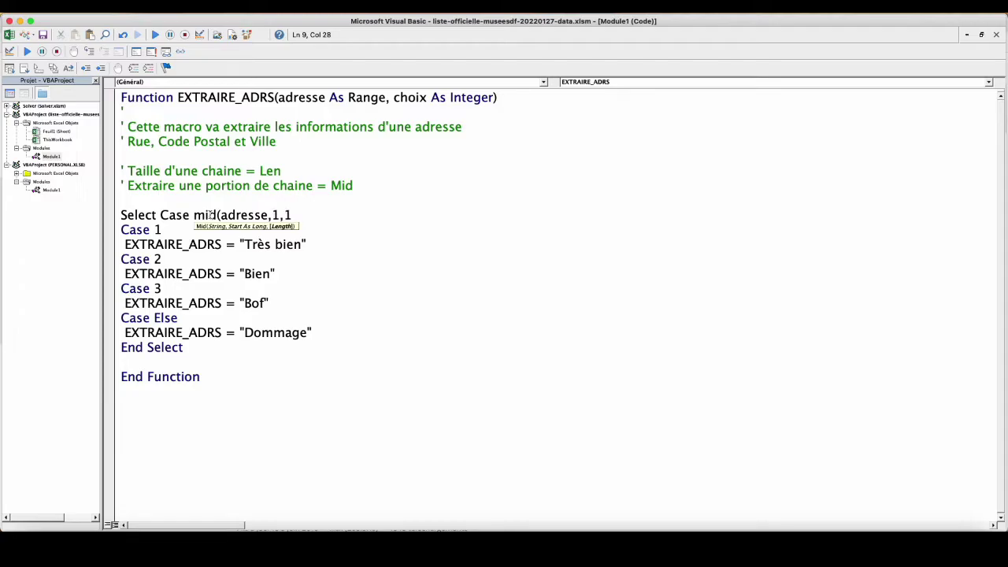
left_click(253, 244)
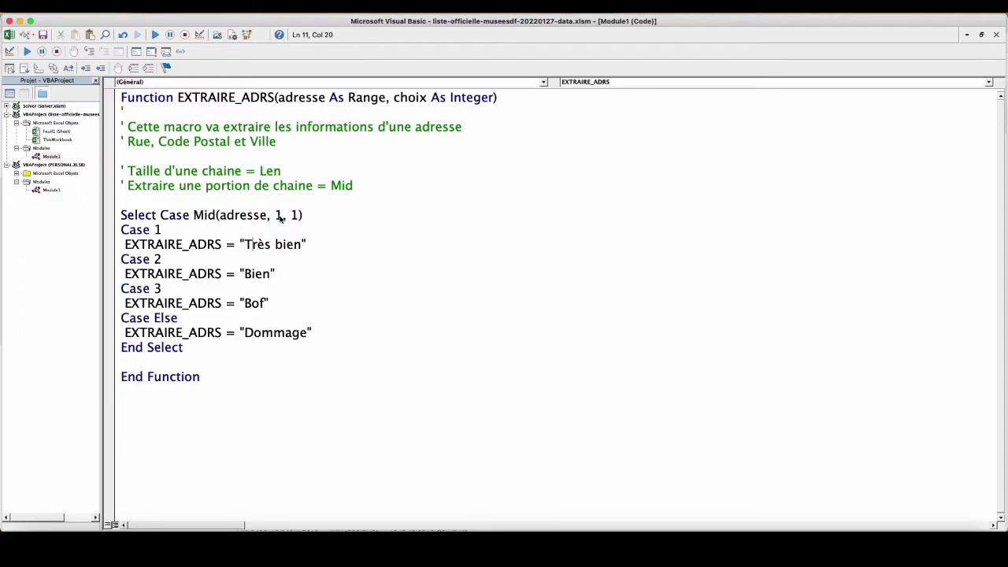
double_click(278, 215)
double_click(170, 230)
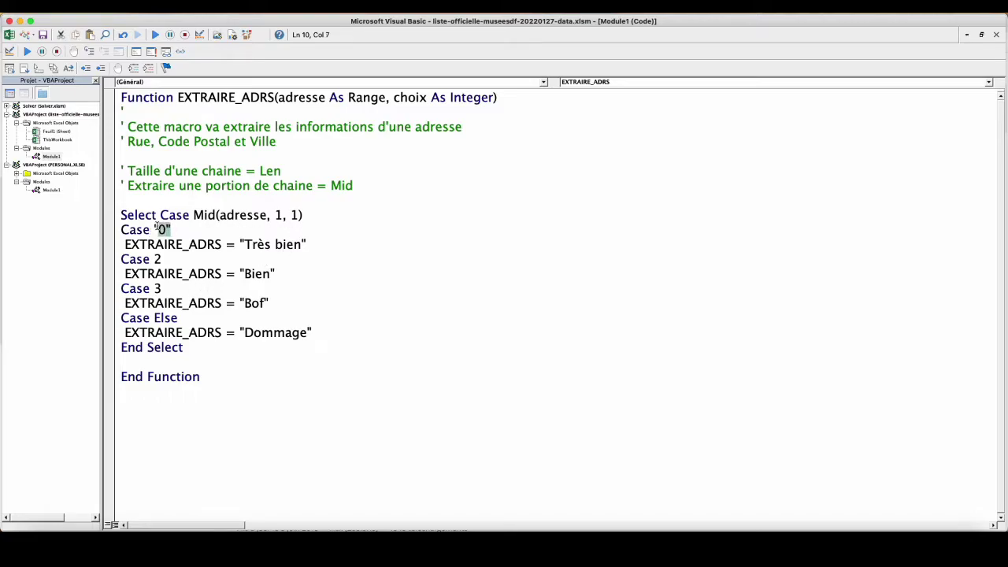
left_click(171, 229)
type("to")
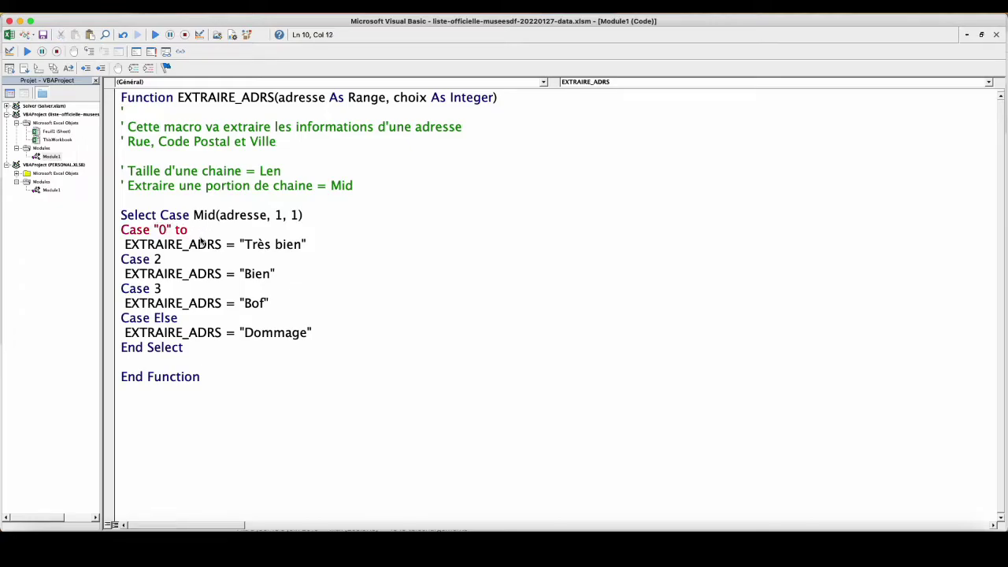
type("\"9\"")
left_click_drag(305, 245, 244, 246)
type("Co")
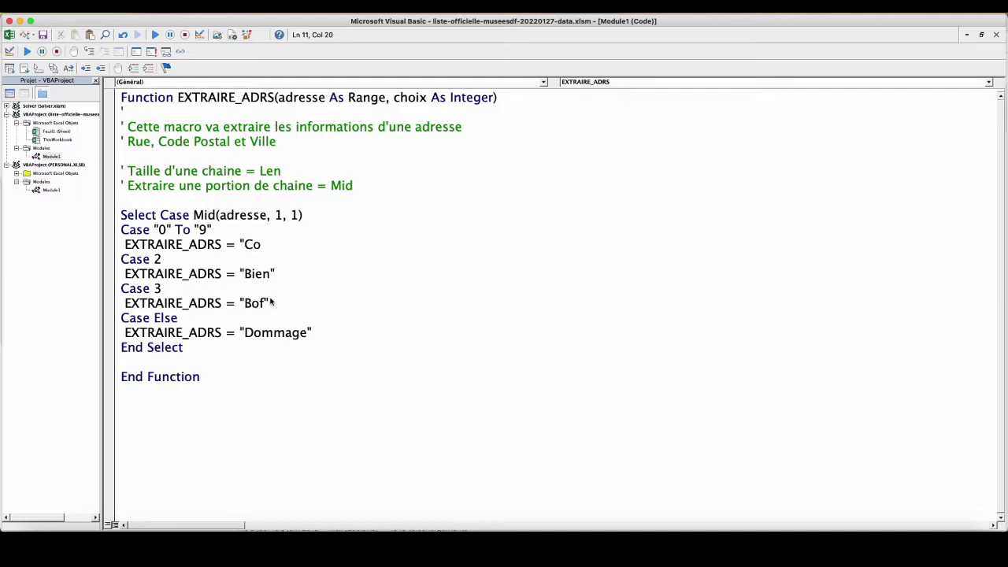
type("mmence par un chiffre\"")
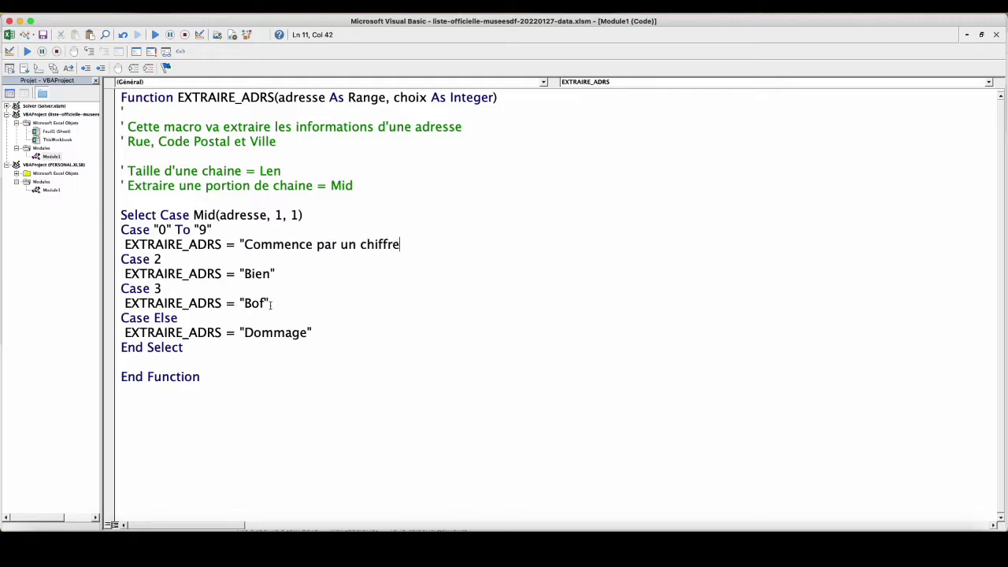
Remove Case 2 and Case 3 and make Case Else return "Commence par du texte"
left_click_drag(273, 304, 120, 259)
key("Delete")
key("Delete")
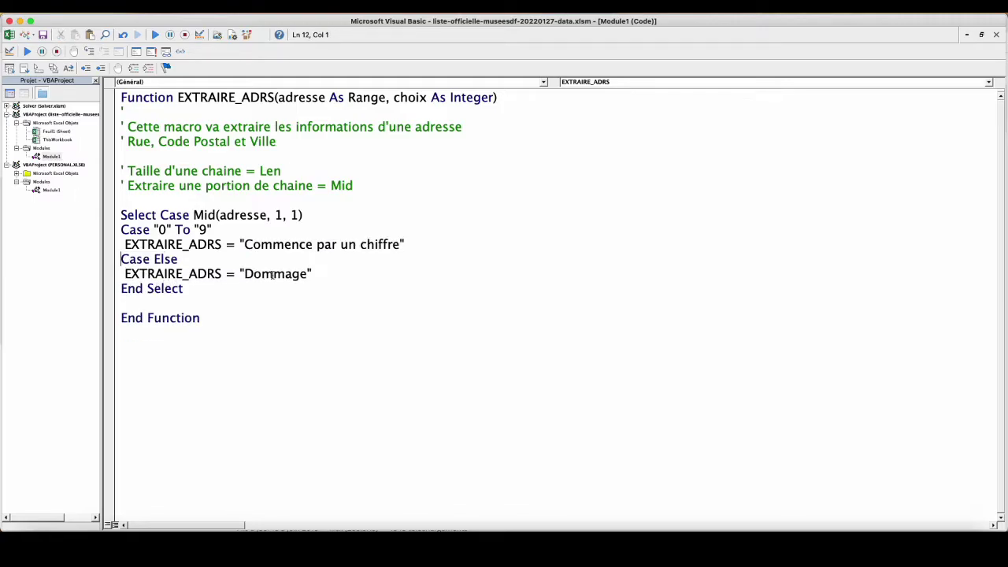
left_click_drag(309, 274, 246, 274)
type("Commence par du texte")
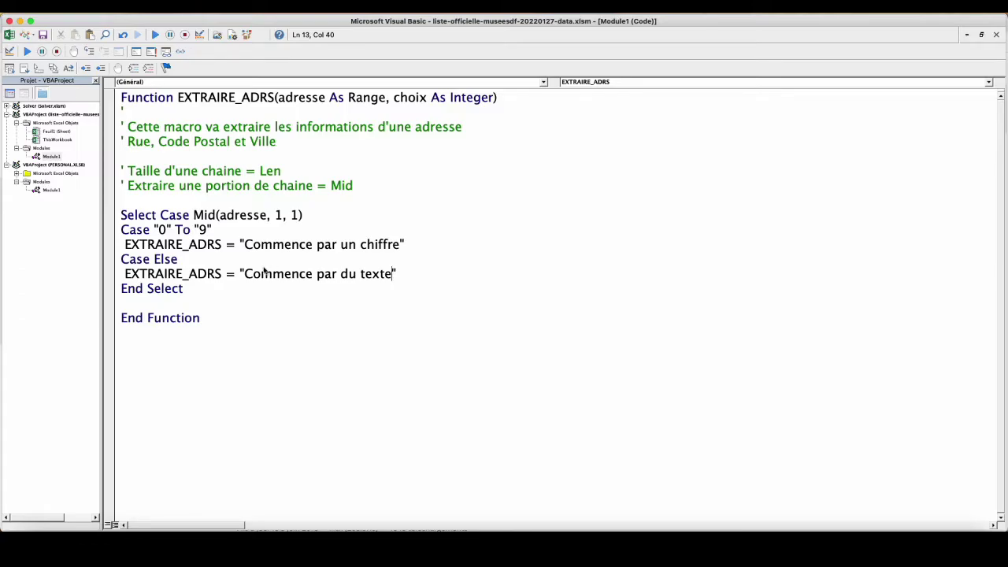
Commit =EXTRAIRE_ADRS(E2;7) in F2 and fill it down to F14
left_click(9, 35)
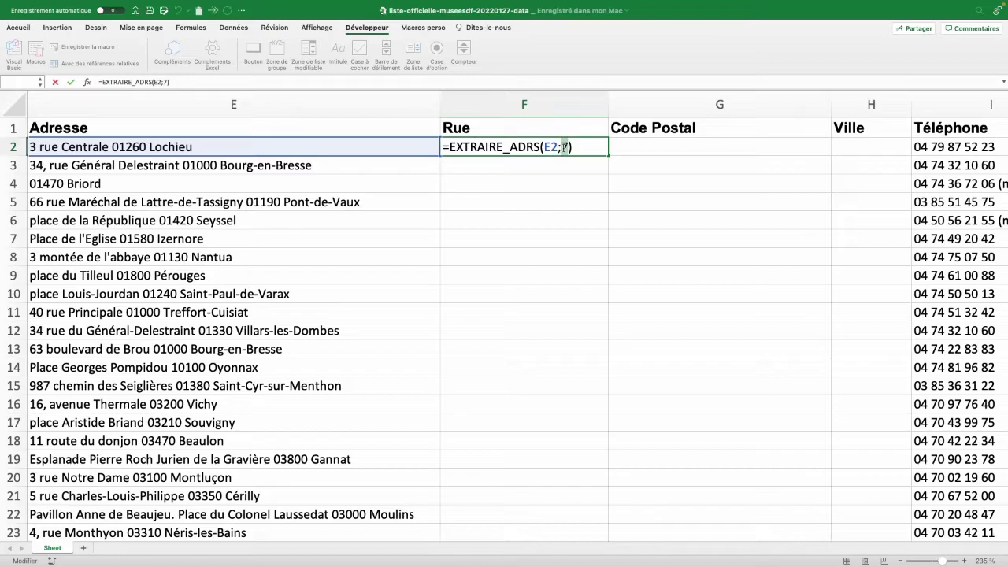
key("Return")
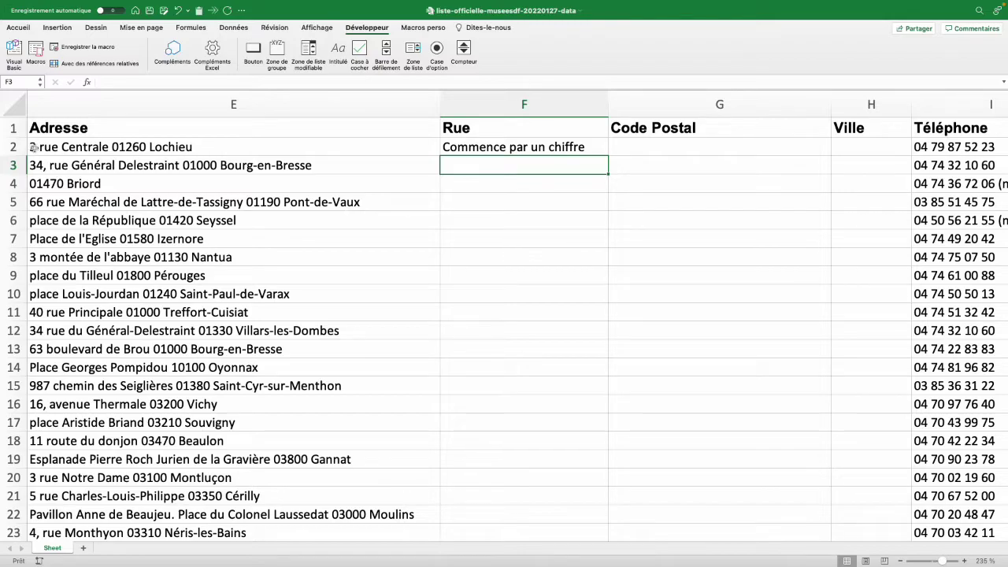
left_click(524, 148)
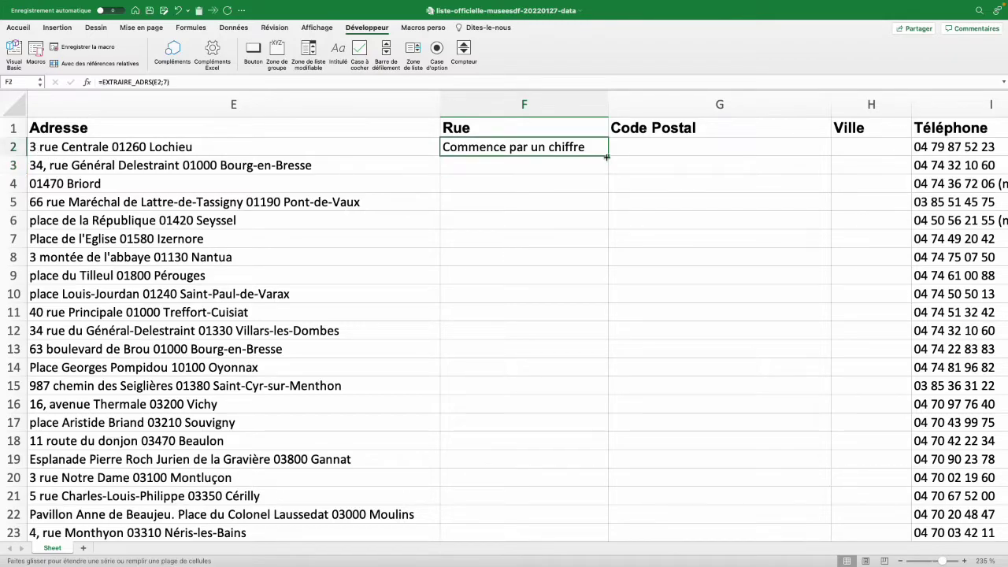
left_click_drag(607, 156, 590, 371)
left_click(488, 224)
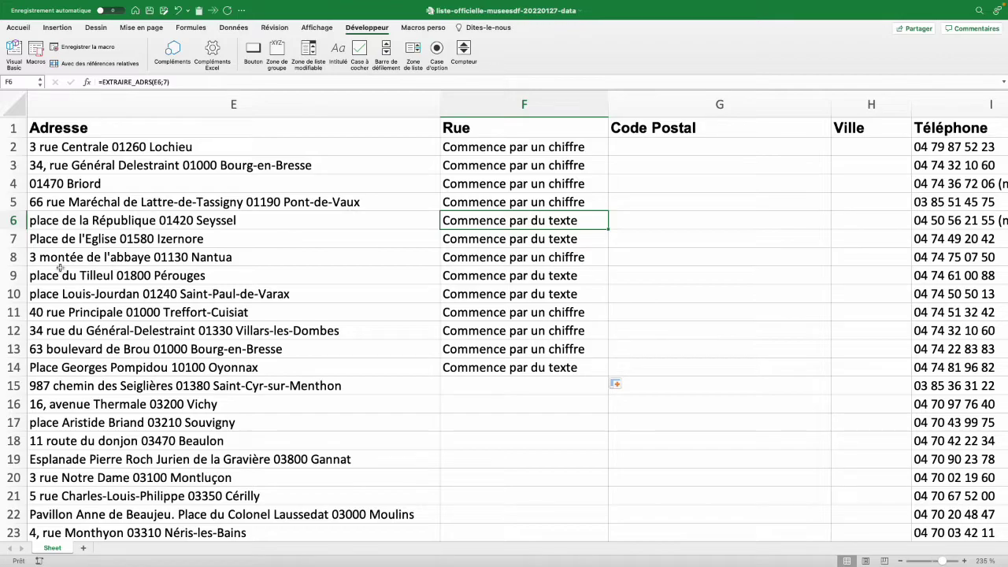
key("Left")
key("Up")
key("Up")
key("Up")
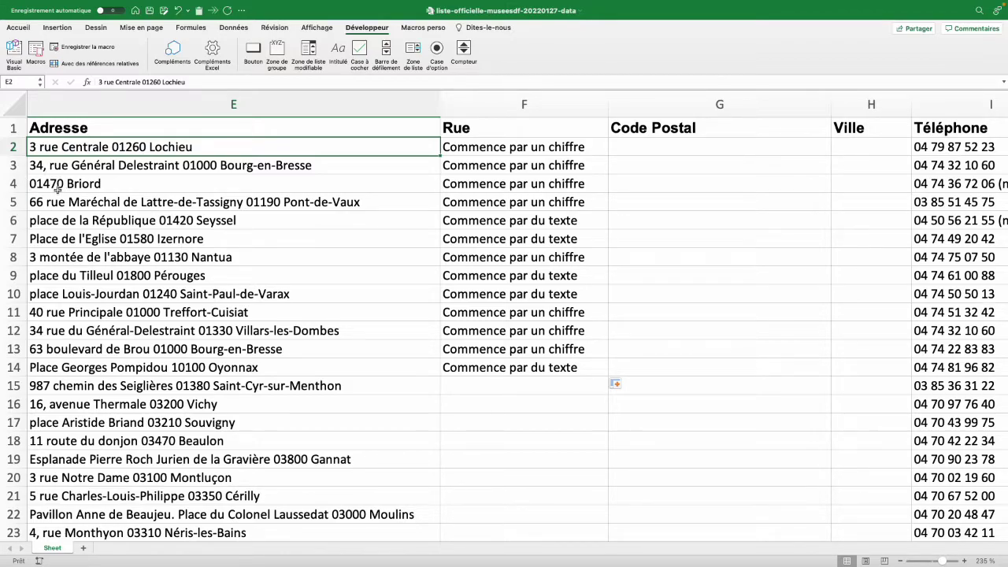
Declare cp As String, set cp = "", and loop i from 1 to Len(adresse) with c = Mid(adresse, i, 1)
key("alt+F11")
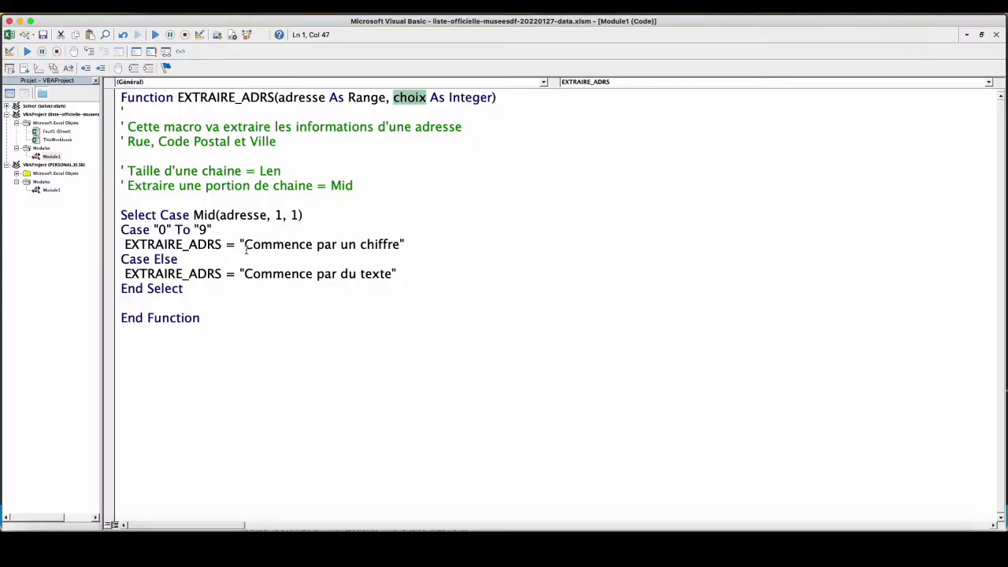
type("dim cp ")
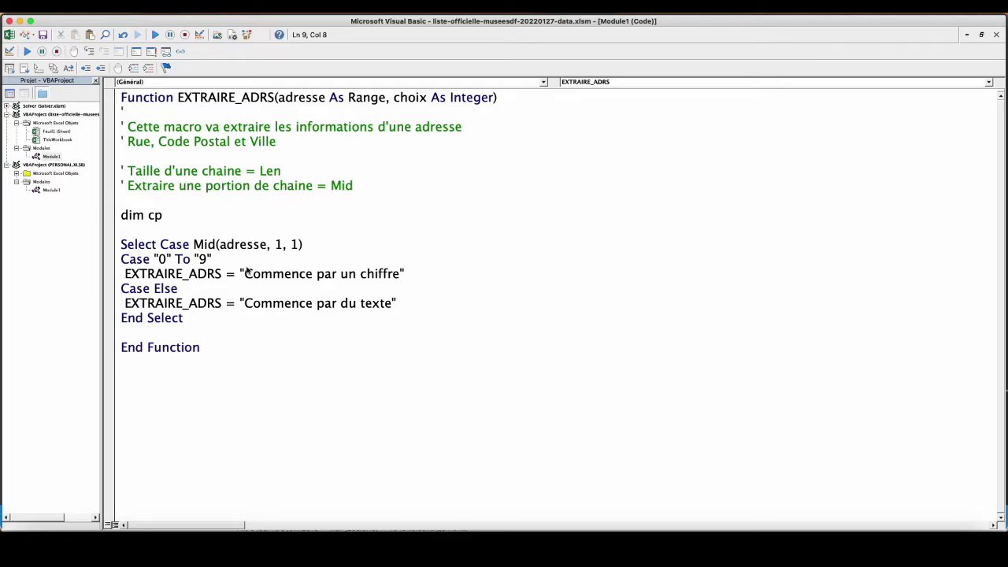
type("as")
type(" string")
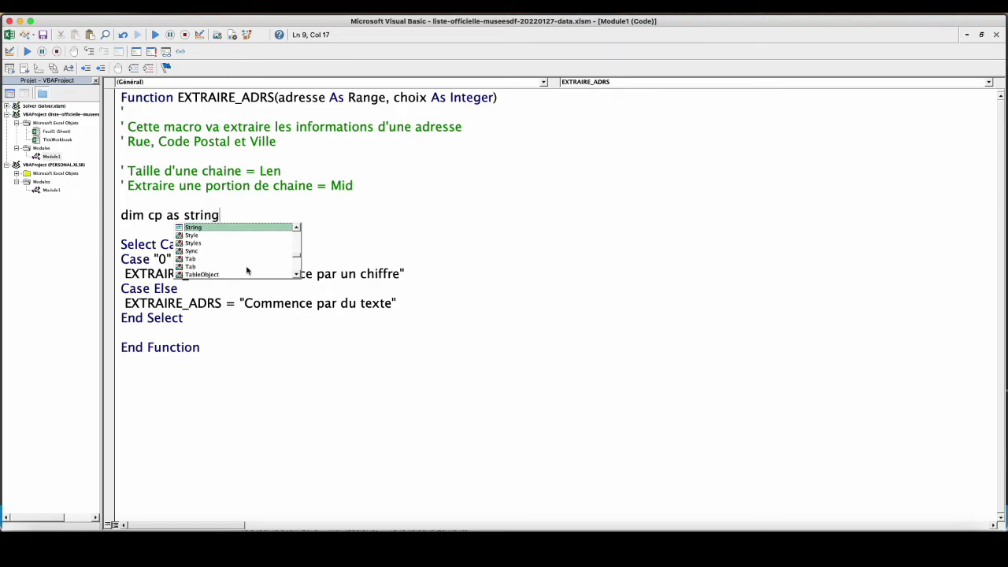
key("Return")
key("Return")
type("c")
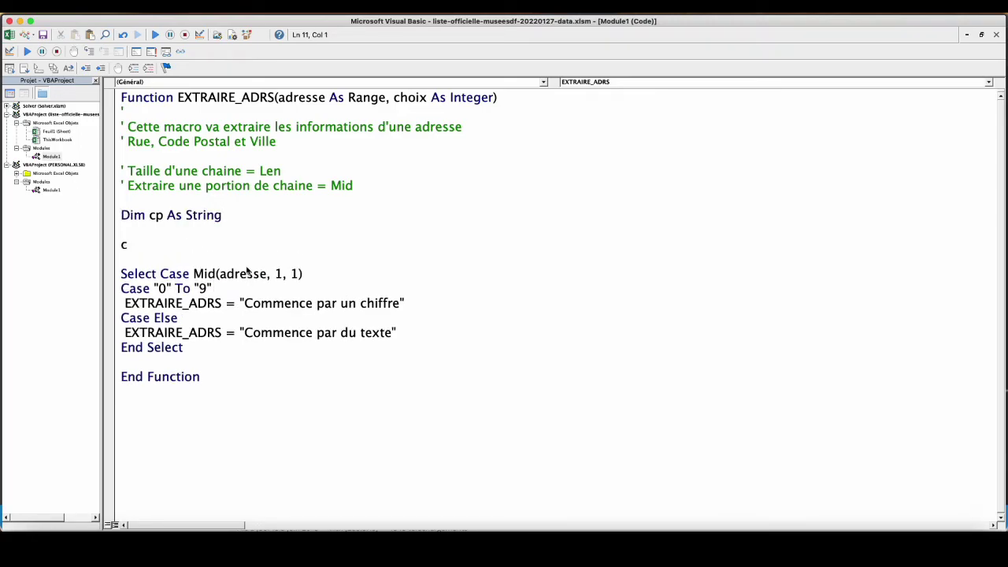
type("p =")
key("Return")
key("Return")
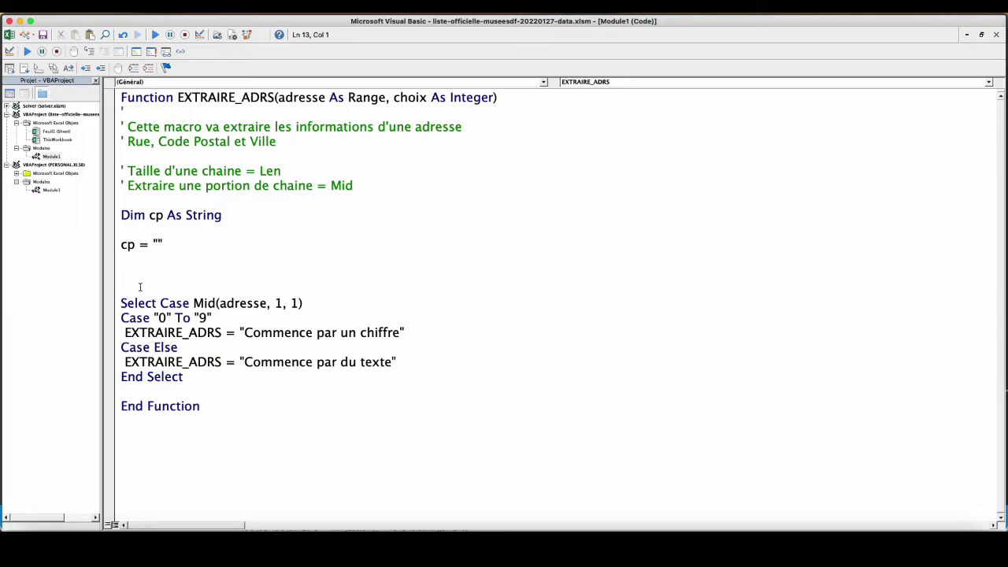
type("for")
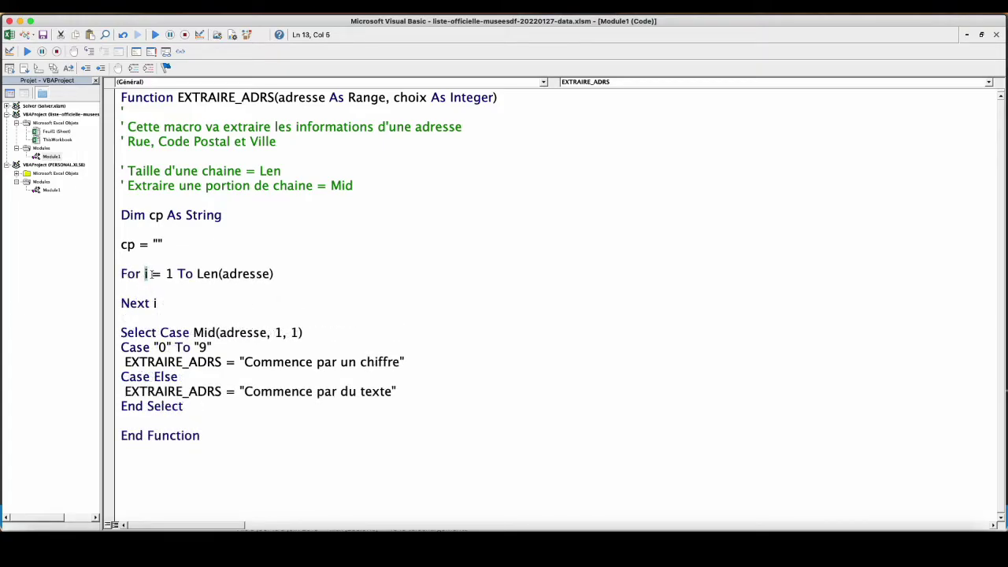
double_click(237, 274)
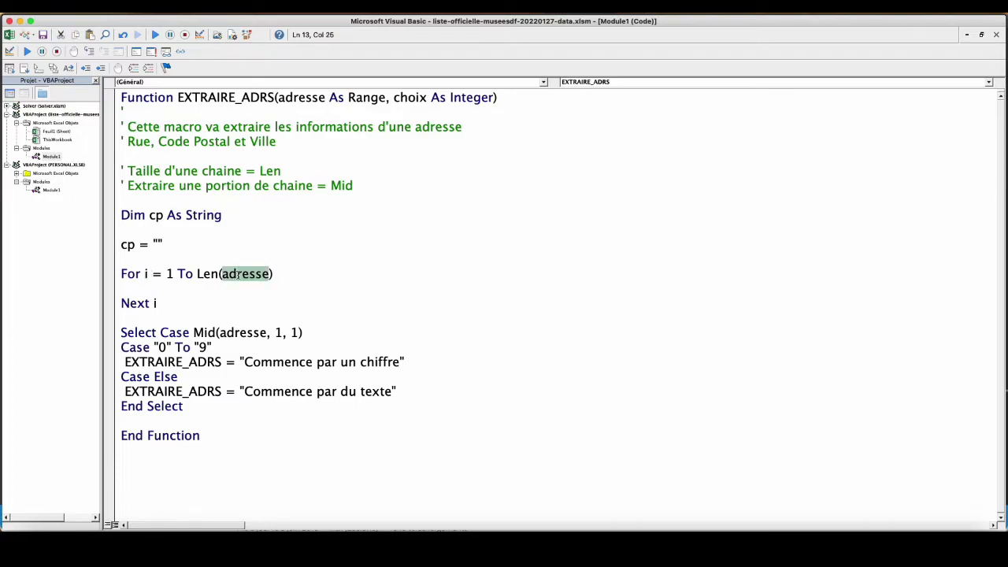
left_click(141, 288)
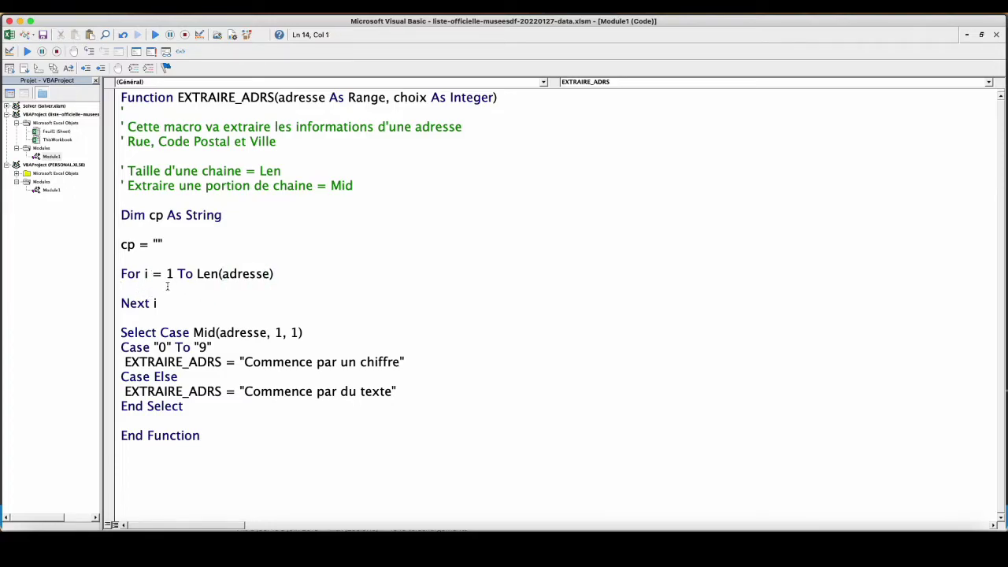
type("c = m")
type("id(adresse")
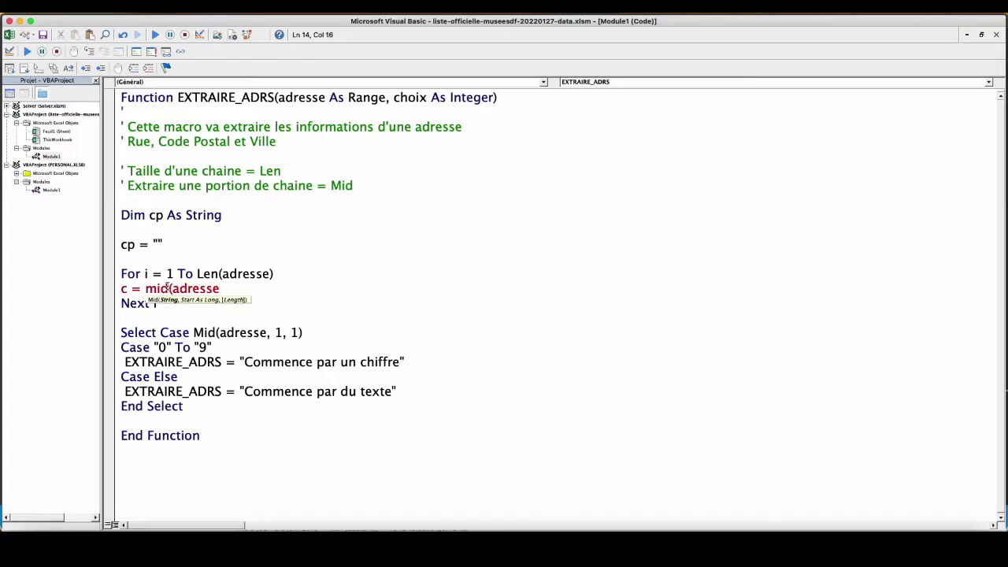
type(",i")
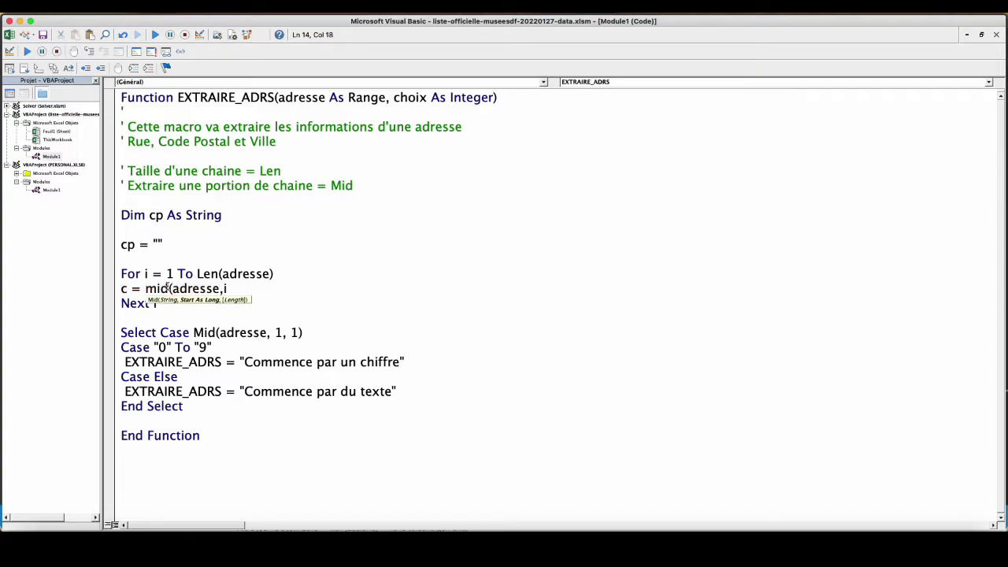
type(",1)")
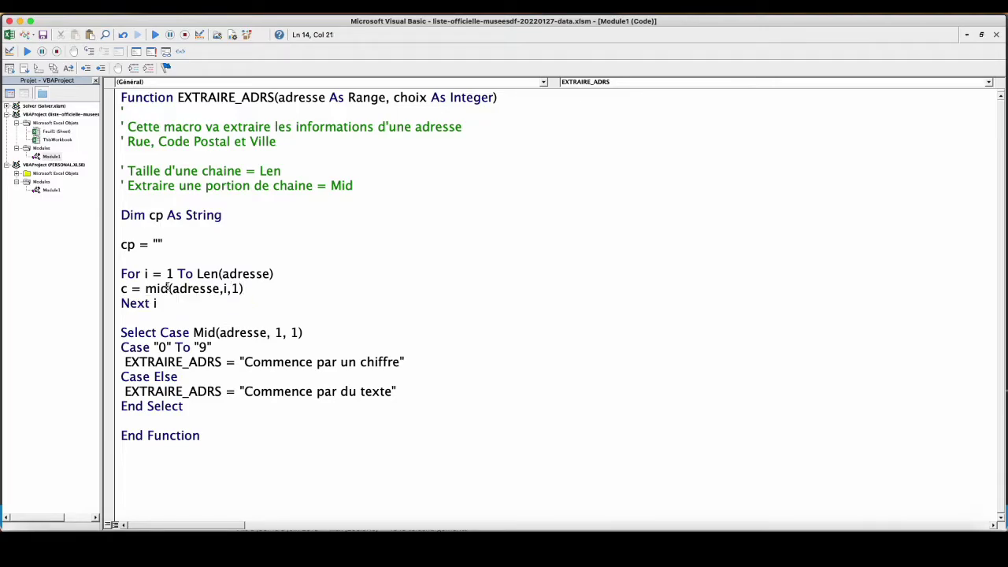
left_click(164, 215)
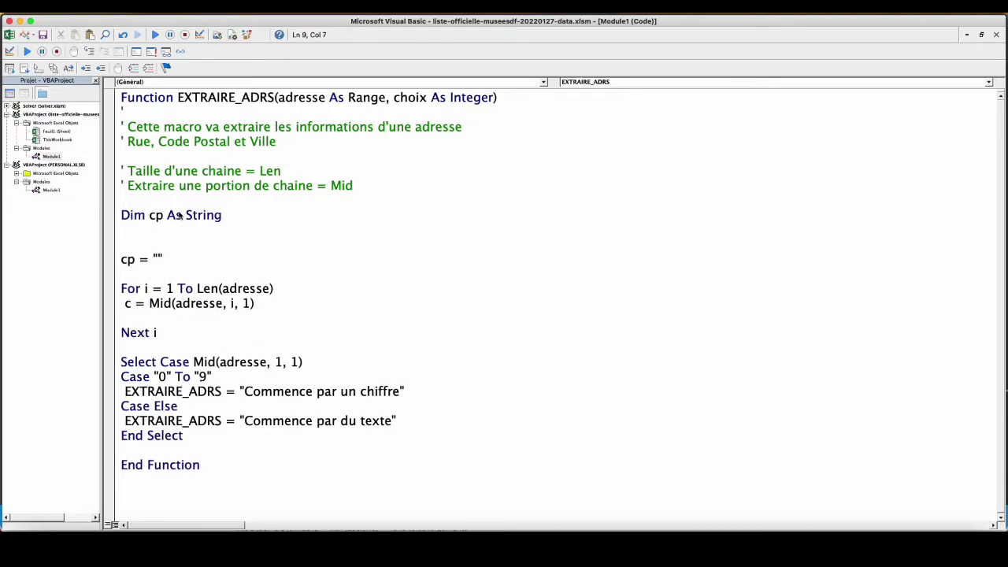
Add c to the String declaration and declare i As Integer
type(",c")
left_click(150, 230)
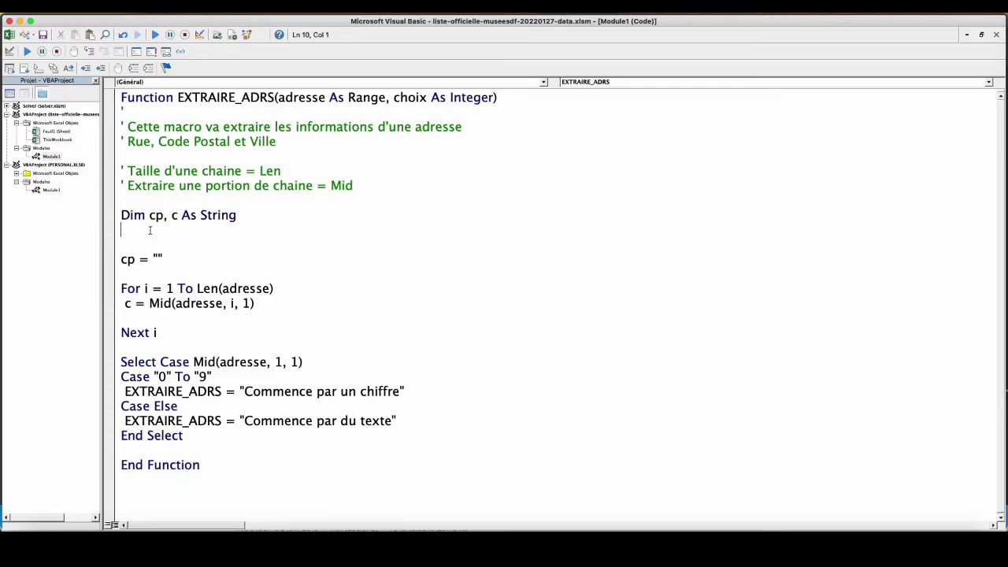
type("dim iAs Integer")
left_click(209, 272)
left_click(168, 316)
Inside the loop, add Select Case c with Case "0" To "9" and Case Else branches
left_click_drag(135, 259, 122, 259)
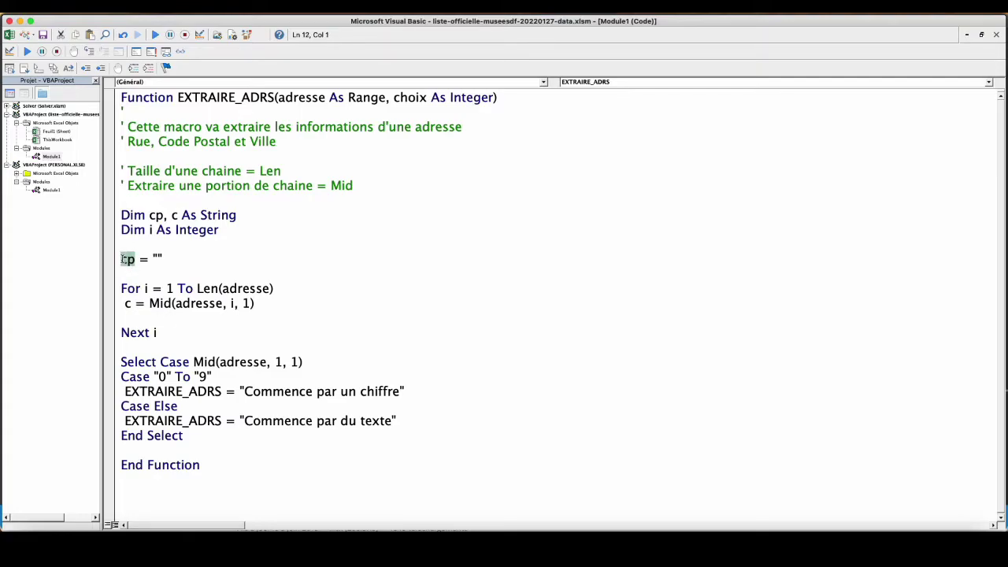
left_click(134, 317)
type("select")
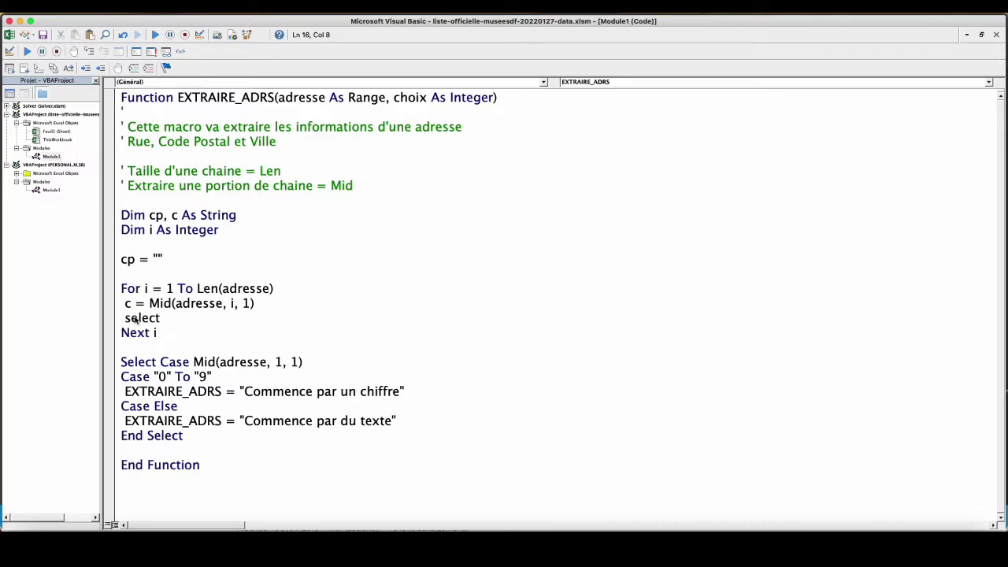
type(" case")
type("c")
key("Return")
type("end se")
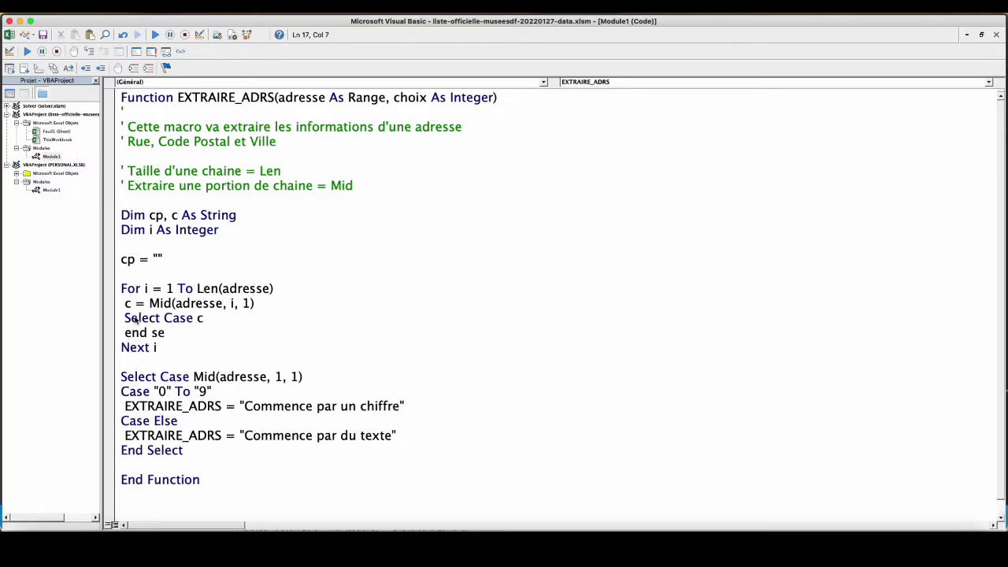
type("lect")
left_click(221, 319)
key("Return")
type("case ")
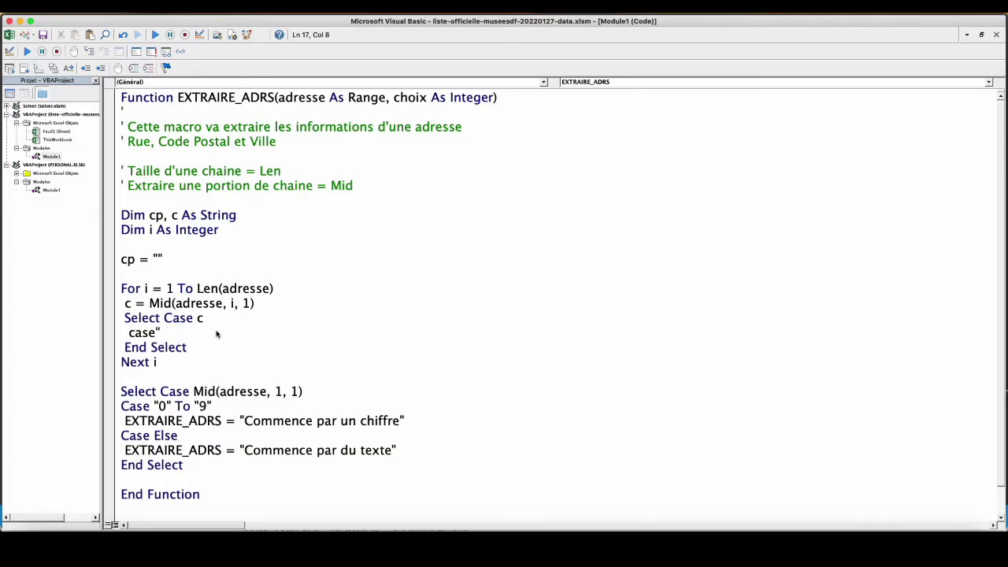
type("0\"")
type("to \"9\"")
key("Return")
type("case else")
Make the digit case append c to cp and Case Else reset cp to ""
left_click(231, 337)
key("Return")
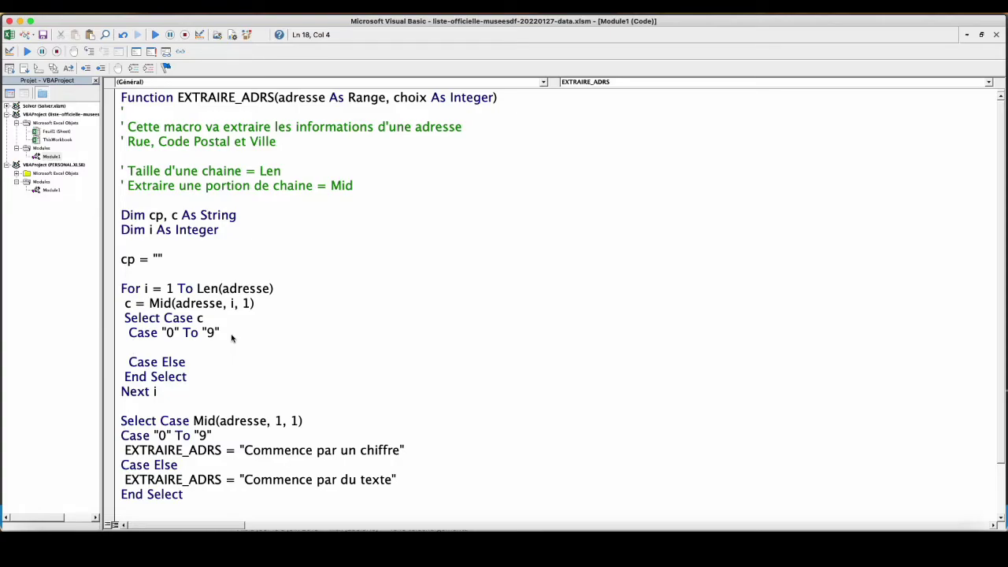
type("cp = ")
type("c")
type("p ")
type("&")
type(" c")
left_click(181, 368)
key("Return")
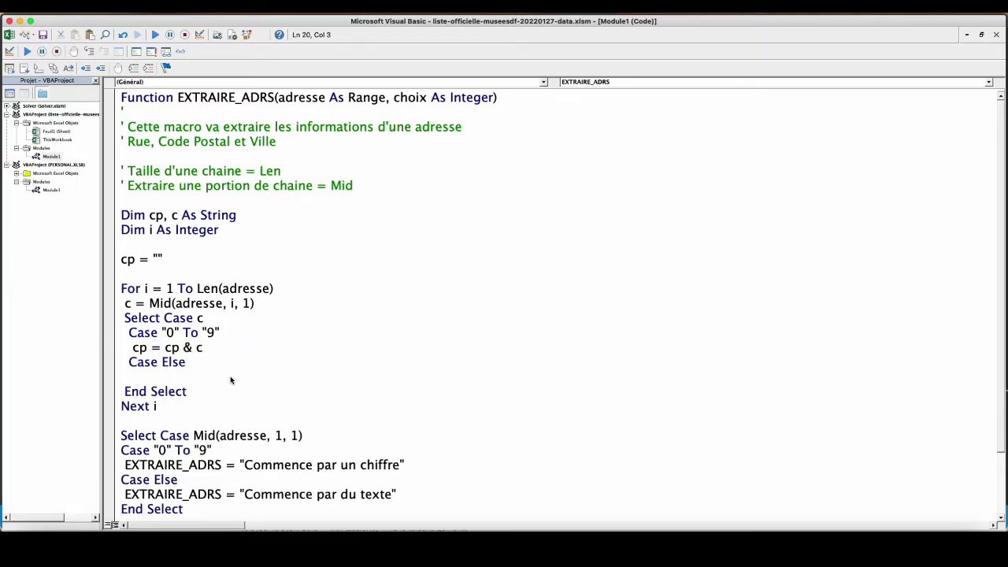
type("cp = \"\"")
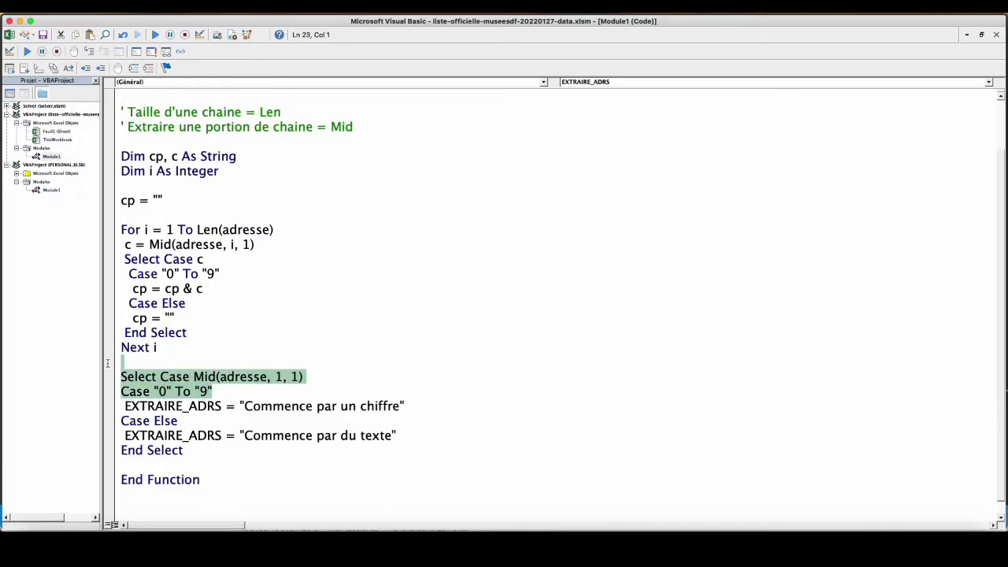
Delete the old first-character Select Case block, return cp instead, and save the macro
scroll(228, 394, "down", 2)
left_click_drag(212, 391, 137, 386)
key("Delete")
left_click_drag(198, 408, 120, 407)
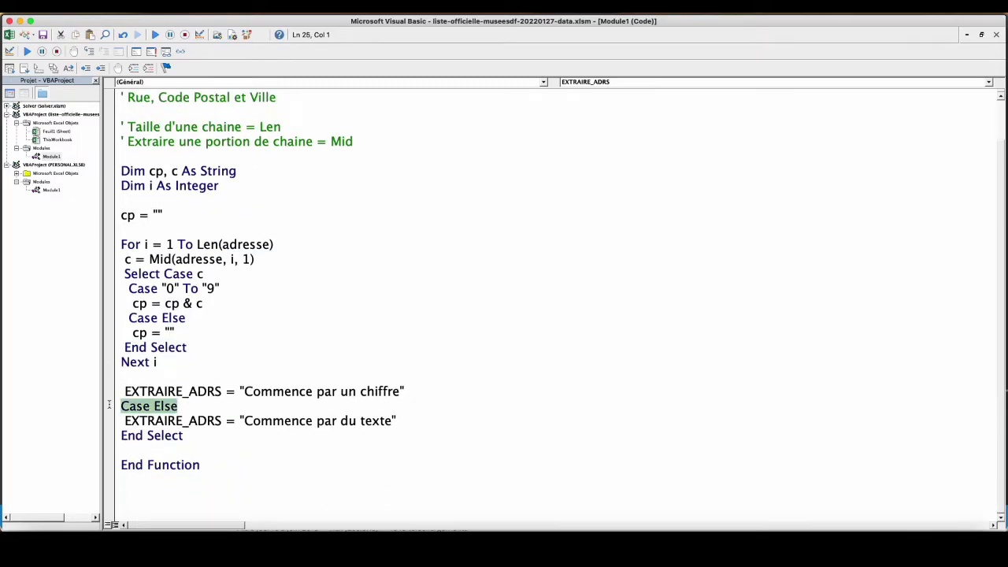
key("Delete")
left_click_drag(403, 420, 240, 419)
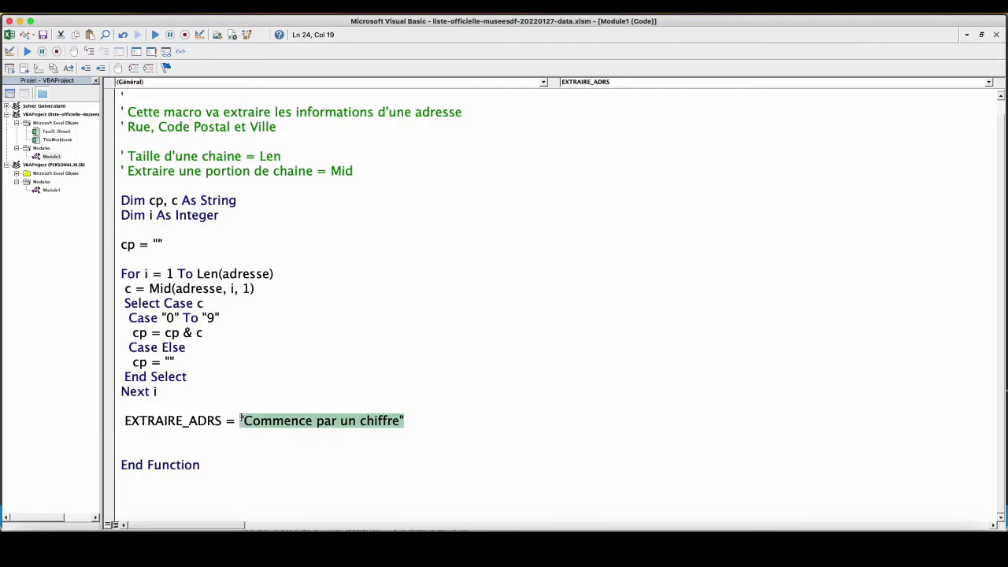
type("cp")
left_click(214, 396)
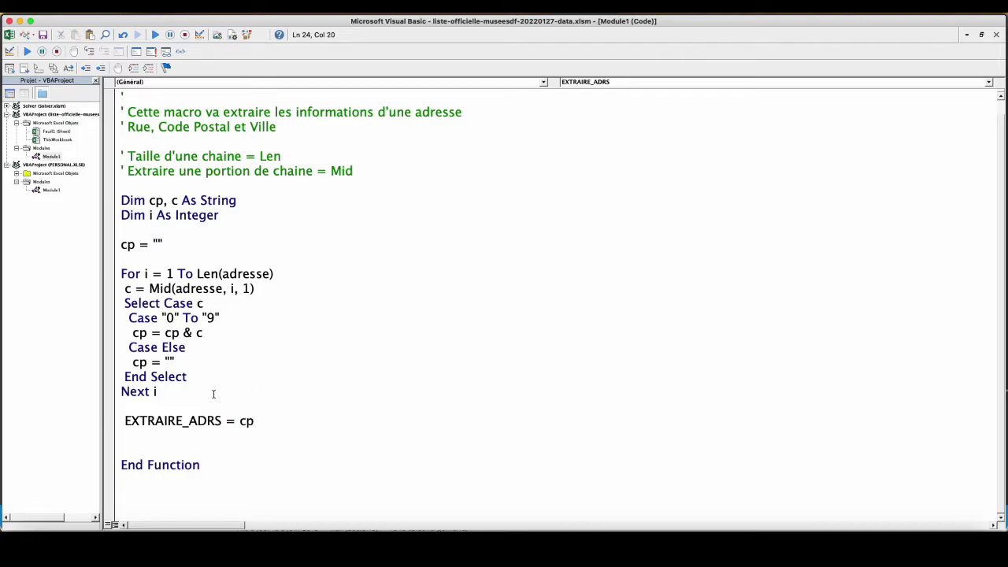
left_click(43, 36)
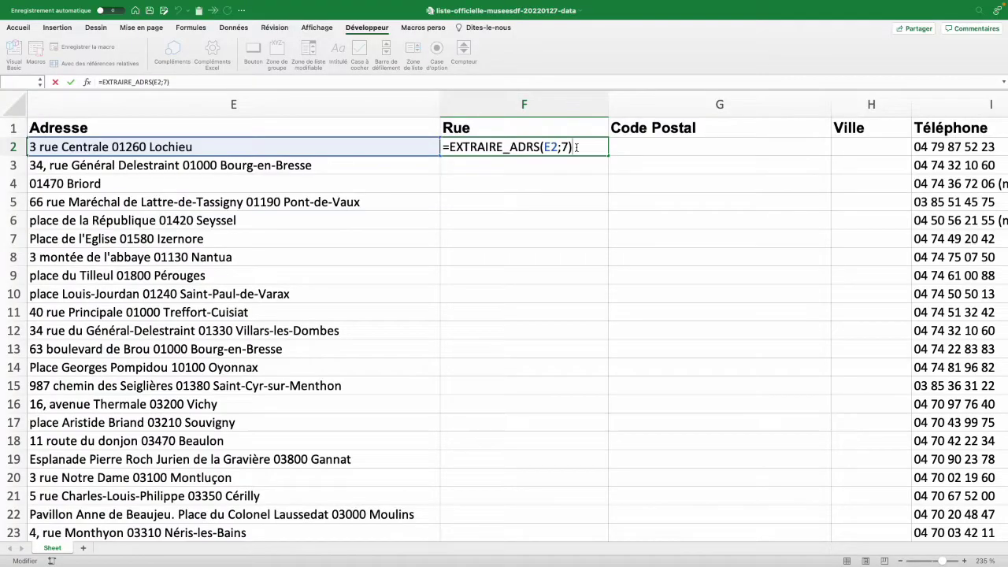
key("Return")
Check F2's blank-returning formula, then go back to the VBA editor
left_click(486, 148)
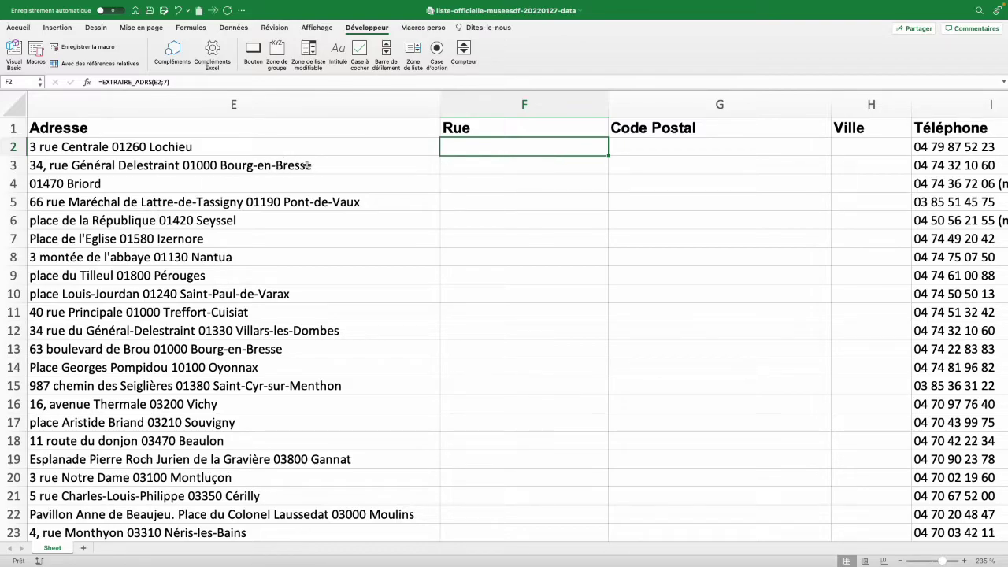
key("alt+F11")
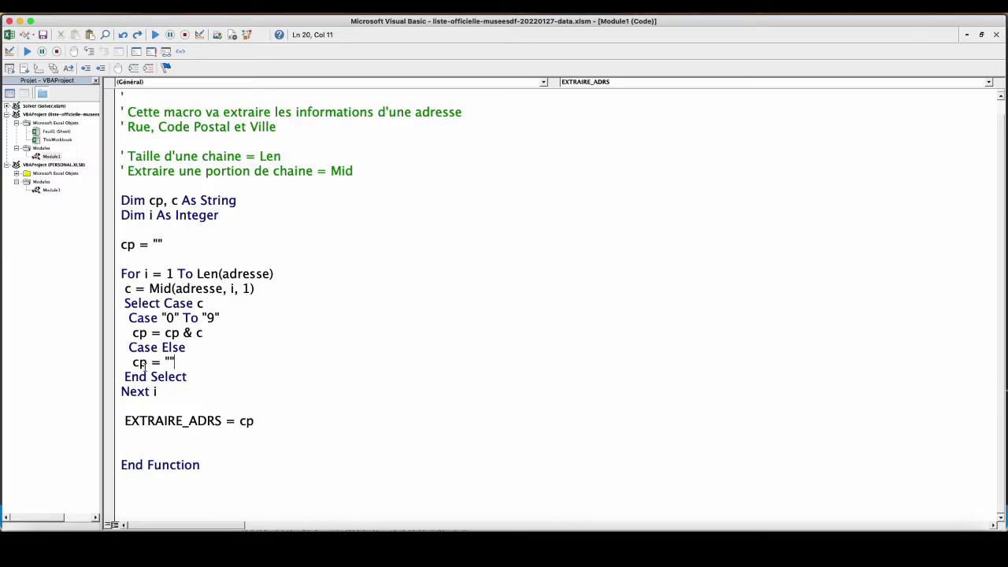
Replace cp = "" under Case Else with an If Len(cp) = 5 Then … End If block
key("shift+Home")
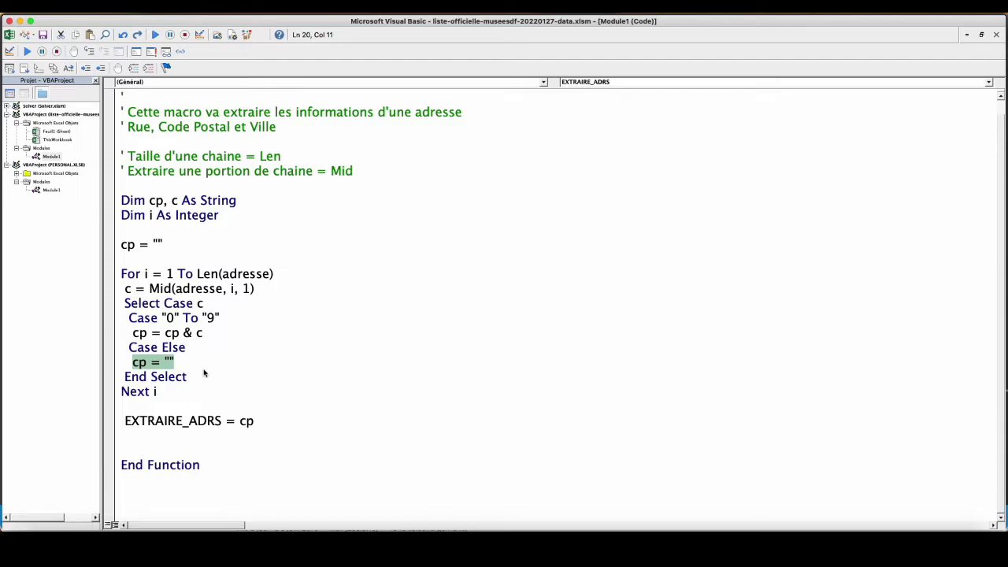
type("if ")
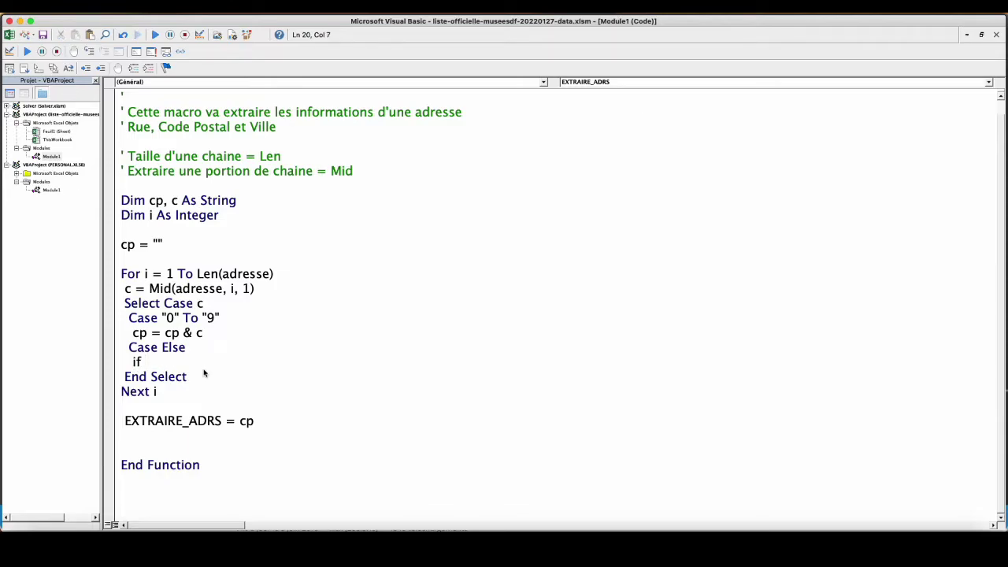
type("len(cp)")
type(" = 5 then")
key("Return")
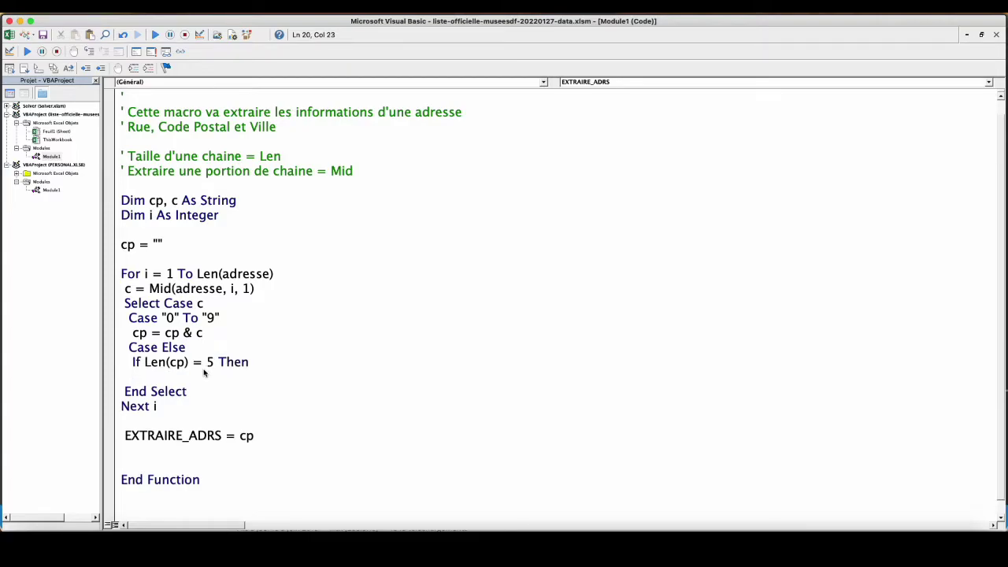
type("end if")
left_click(257, 364)
key("Return")
type("exit")
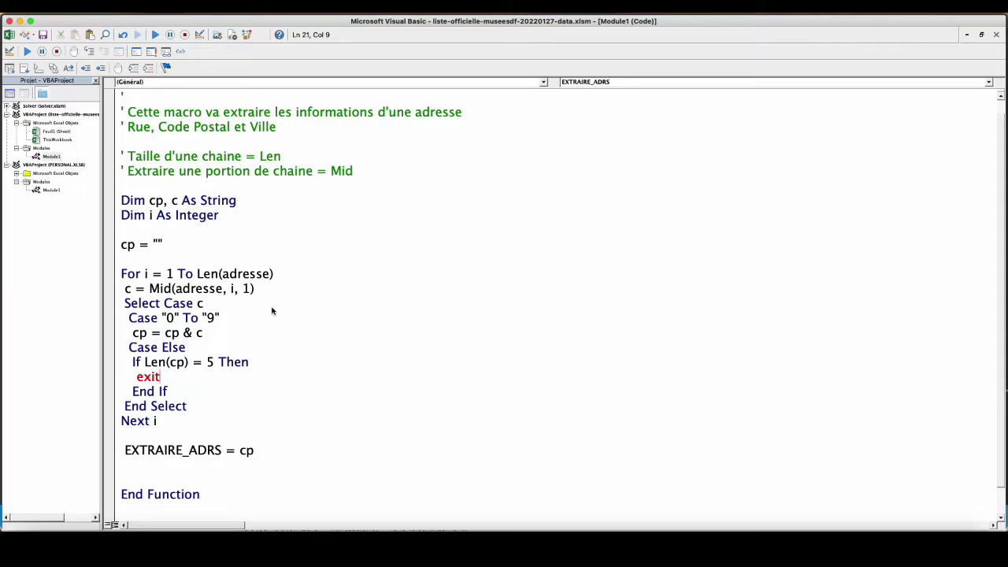
Put Exit For in the If block with an Else branch resetting cp to ""
type(" for")
key("Return")
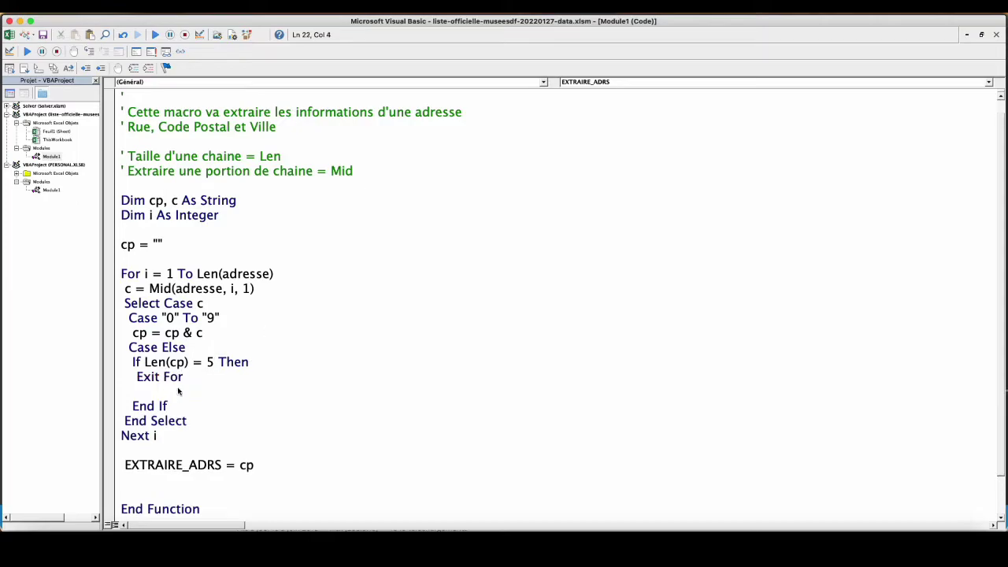
type("else")
key("Return")
type("cp =")
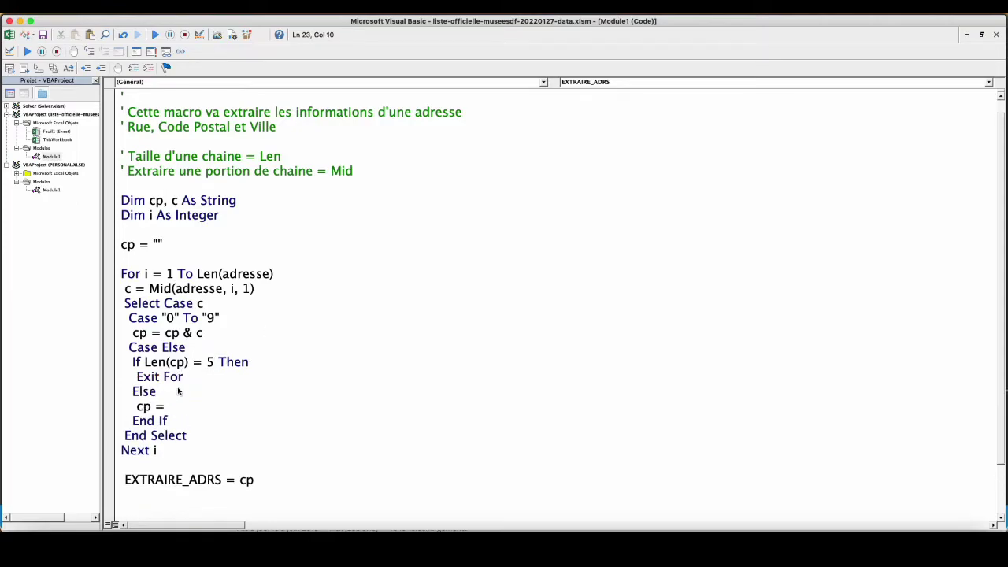
key("Down")
left_click_drag(122, 244, 170, 244)
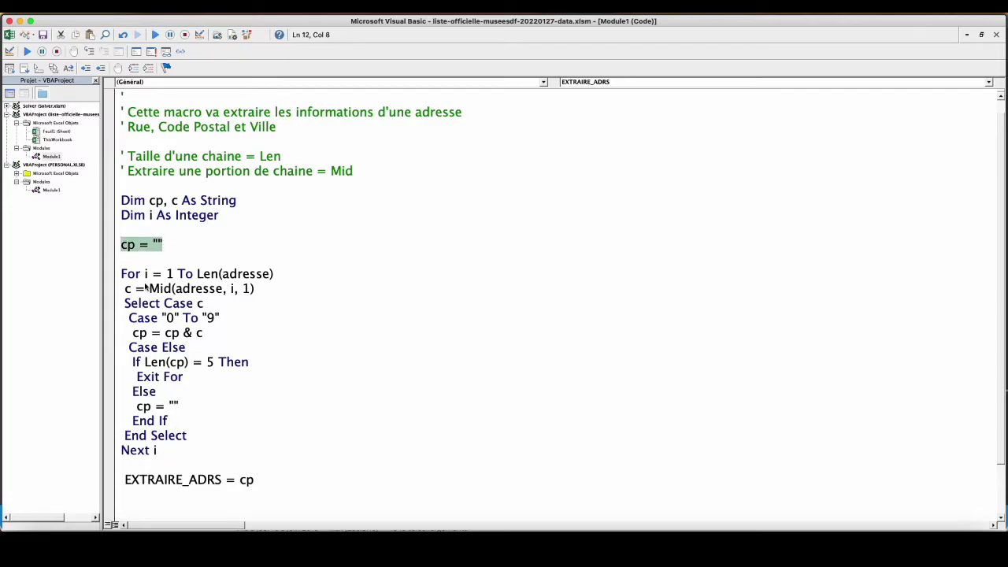
left_click_drag(122, 274, 284, 275)
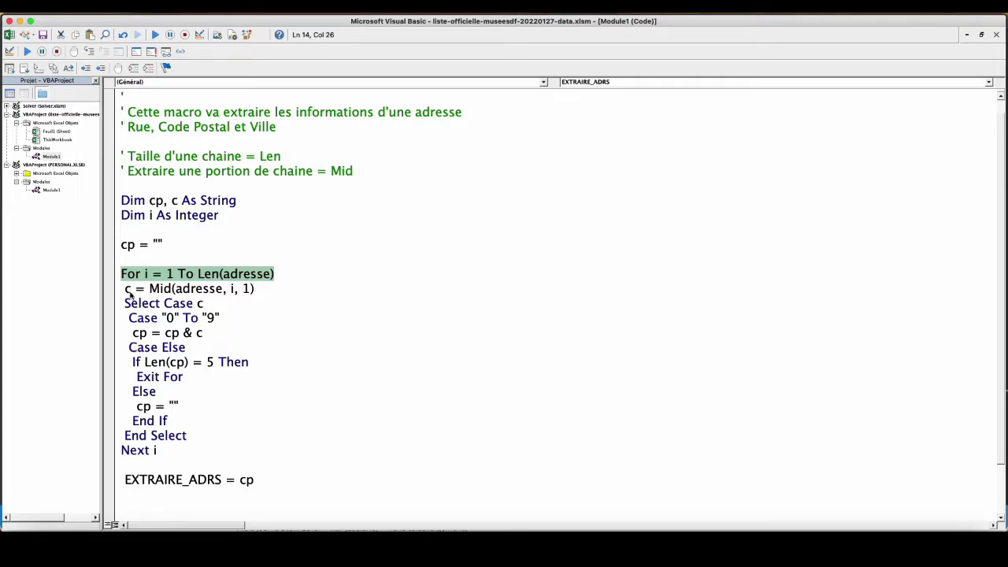
Walk through the digit range, cp = cp & c, five-digit check, Exit For and cp reset lines
left_click(126, 289)
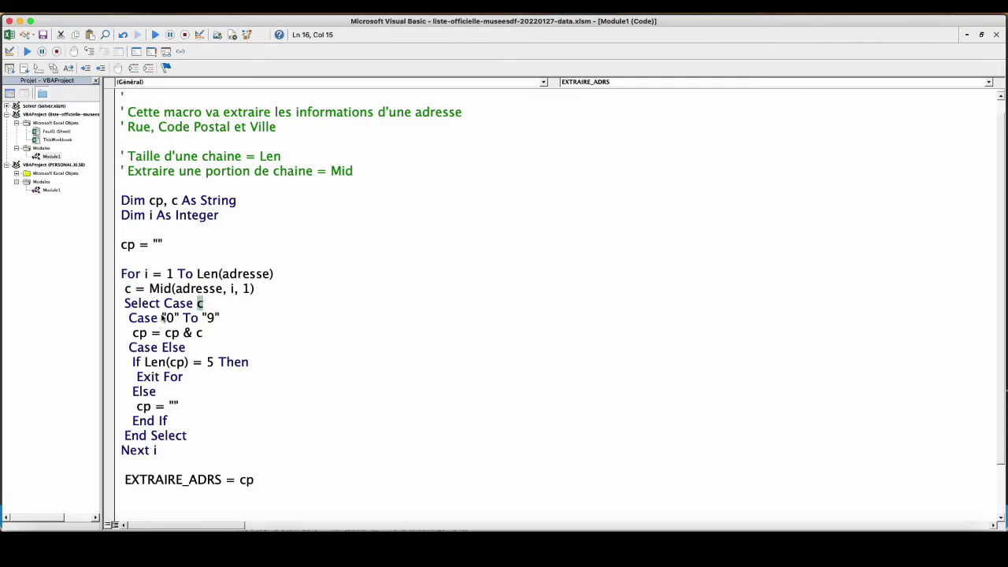
left_click_drag(161, 317, 222, 317)
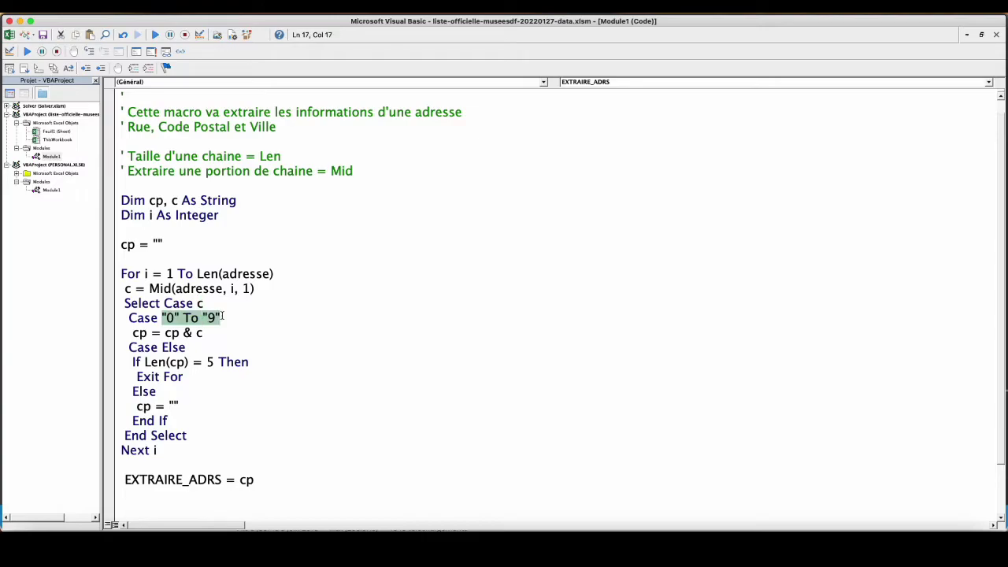
double_click(172, 347)
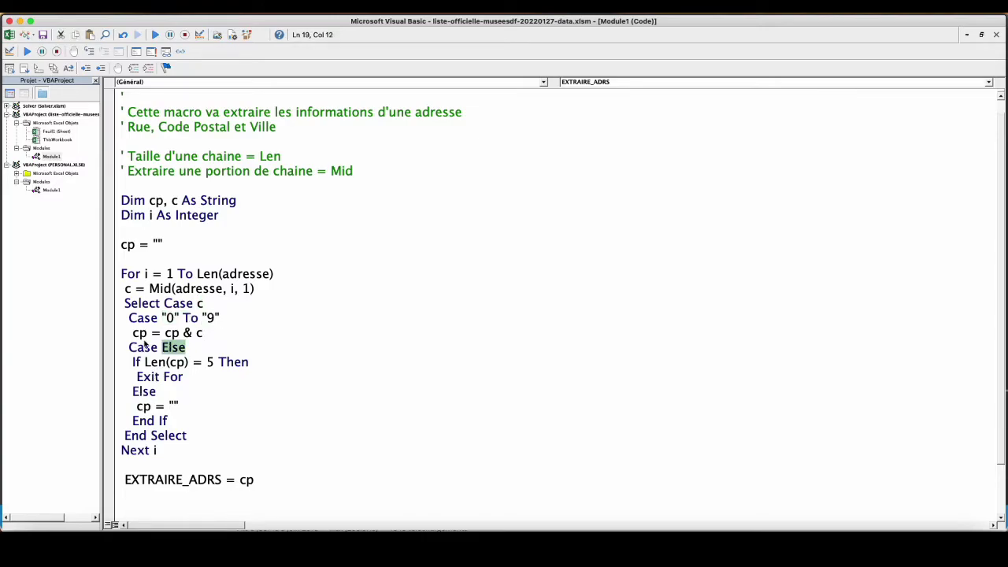
left_click_drag(132, 332, 203, 333)
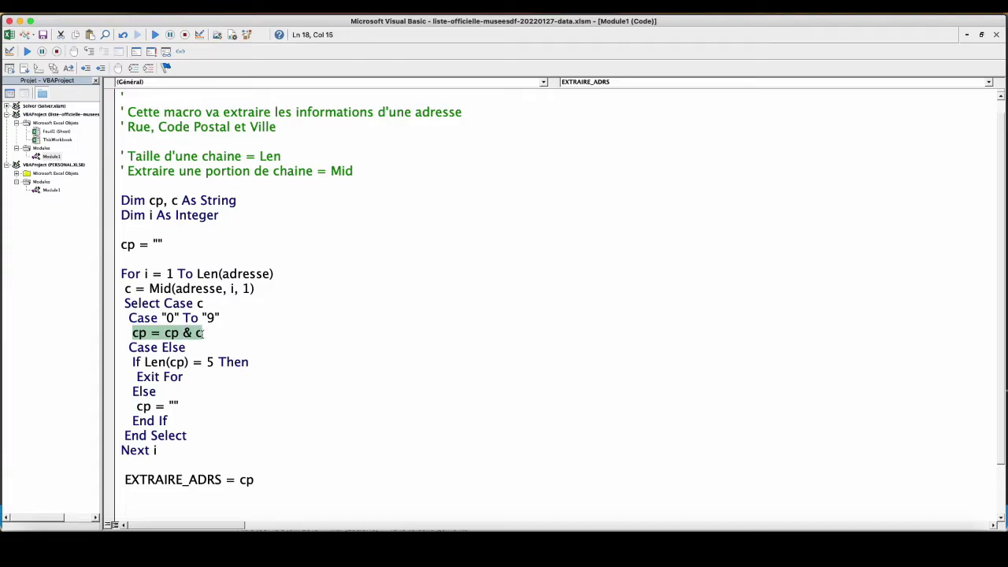
left_click(150, 347)
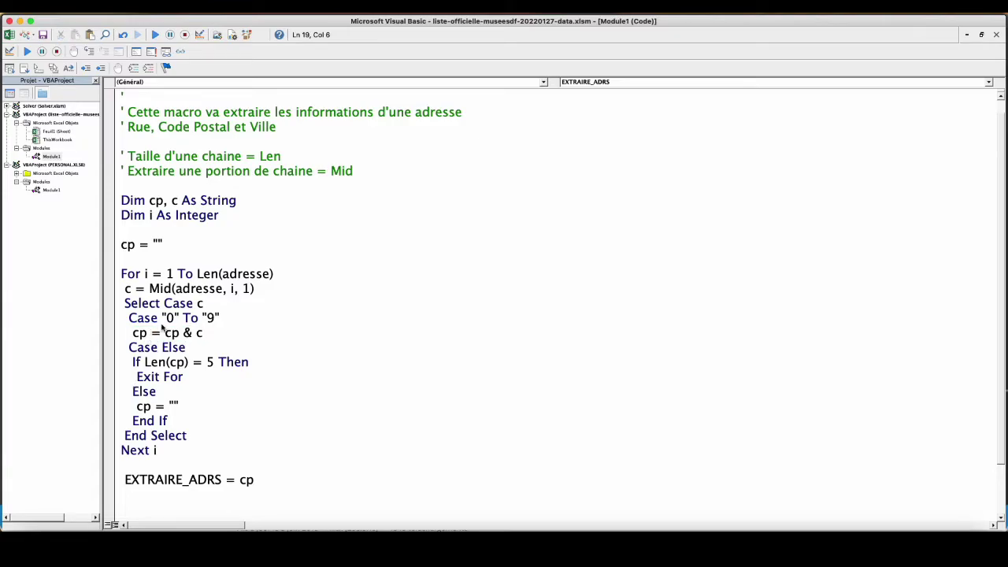
left_click_drag(132, 363, 258, 365)
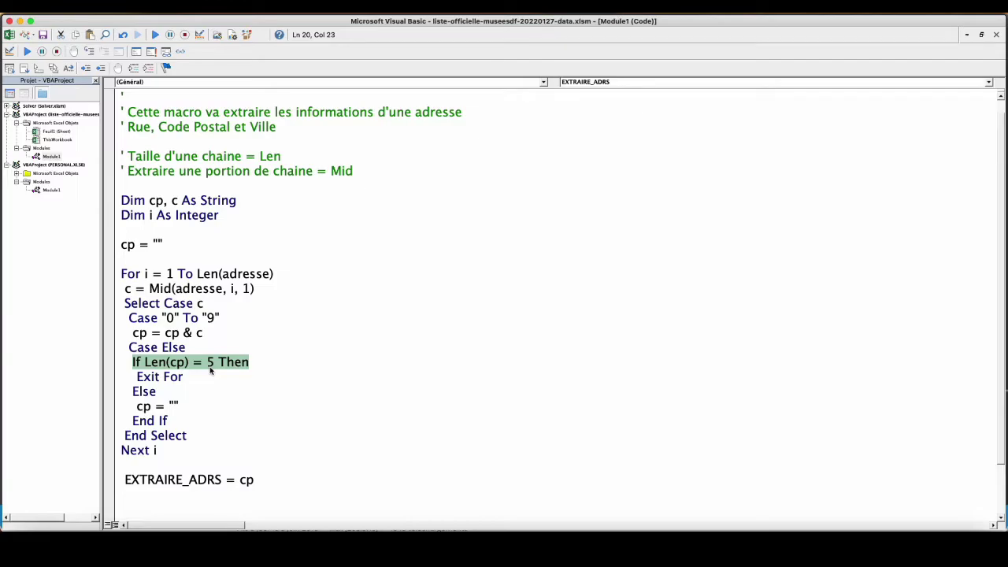
left_click_drag(184, 377, 138, 378)
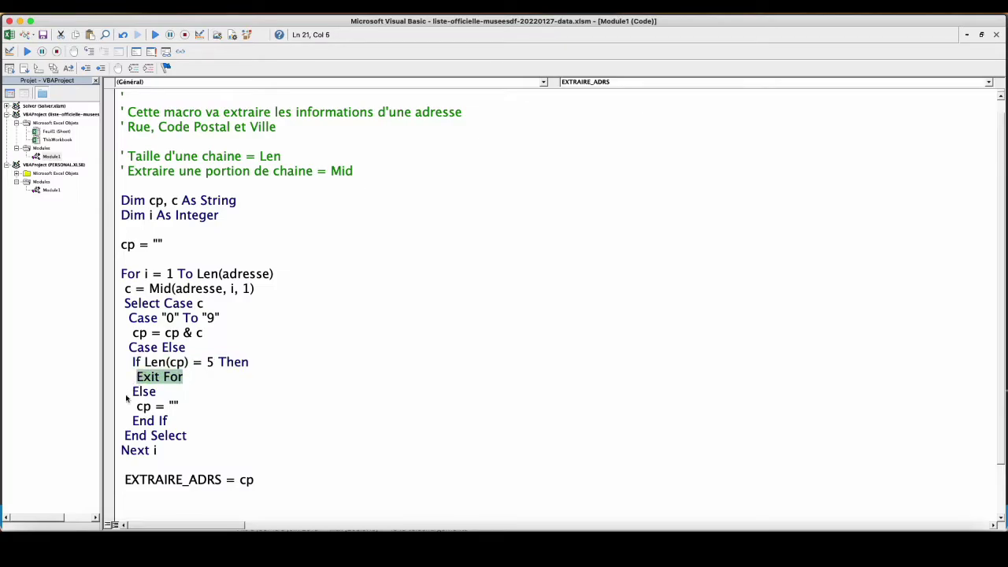
left_click_drag(179, 407, 136, 407)
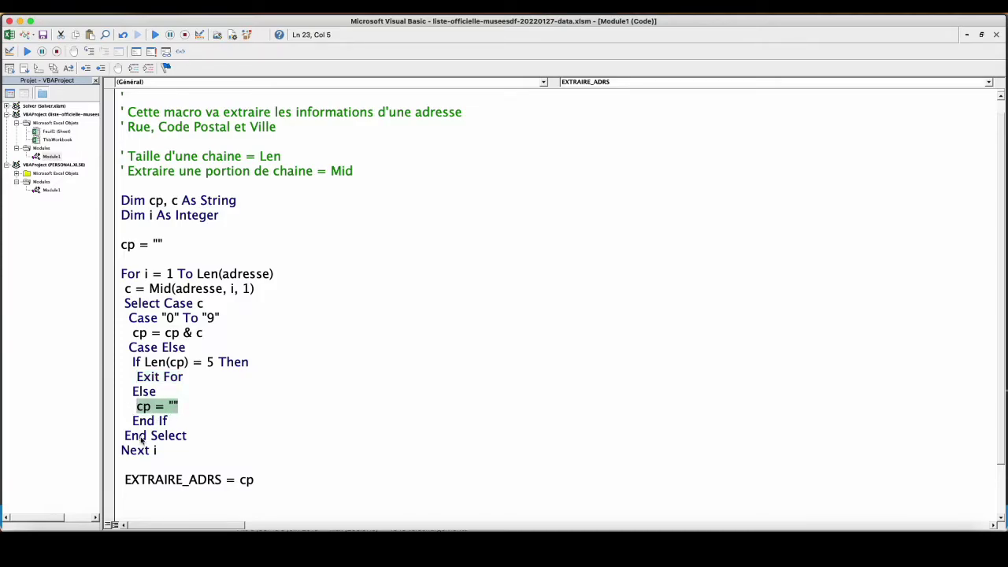
key("alt+F11")
Re-enter F2's formula and fill it down to F20, giving postal codes like 01260 and 01000
key("Return")
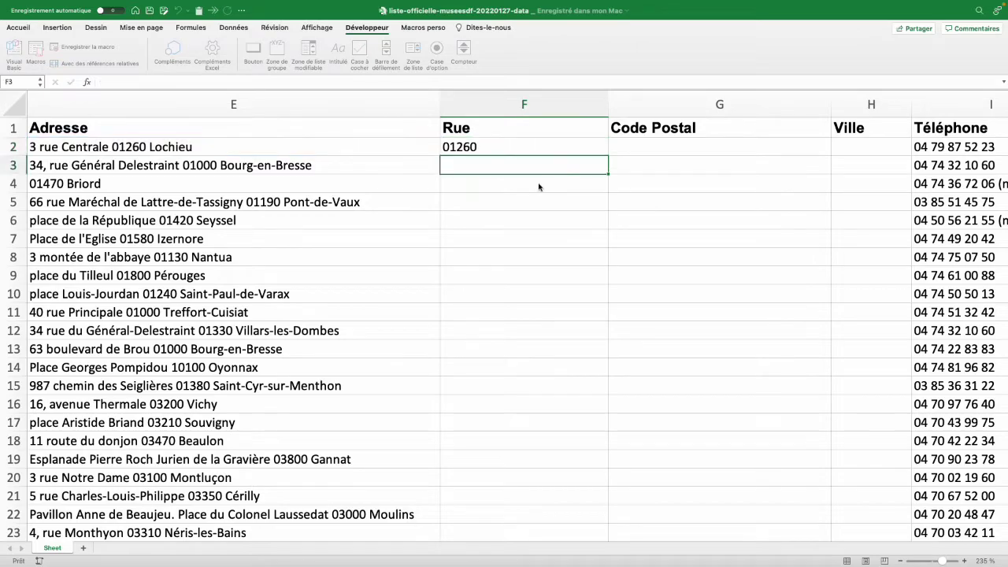
left_click(575, 154)
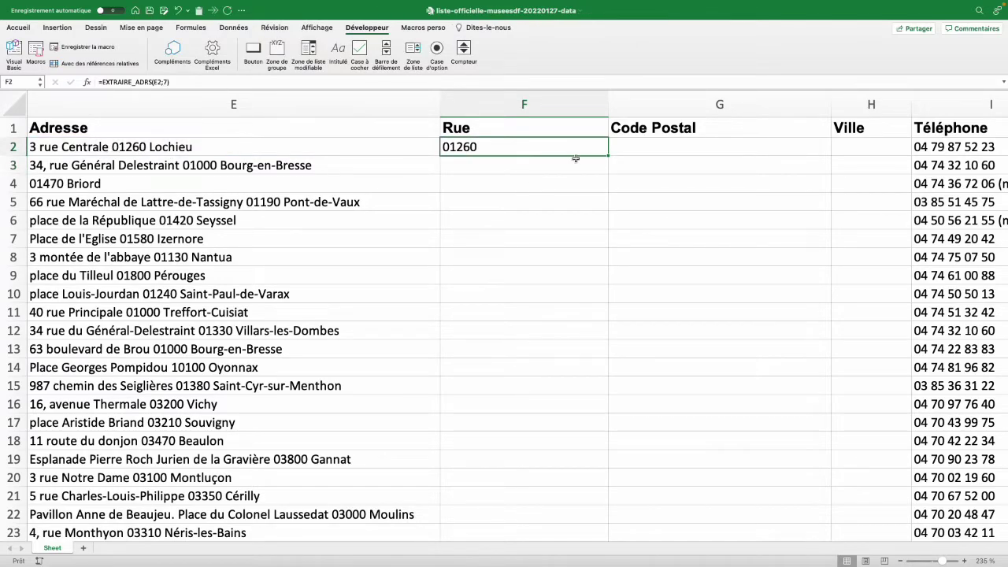
left_click_drag(607, 156, 605, 340)
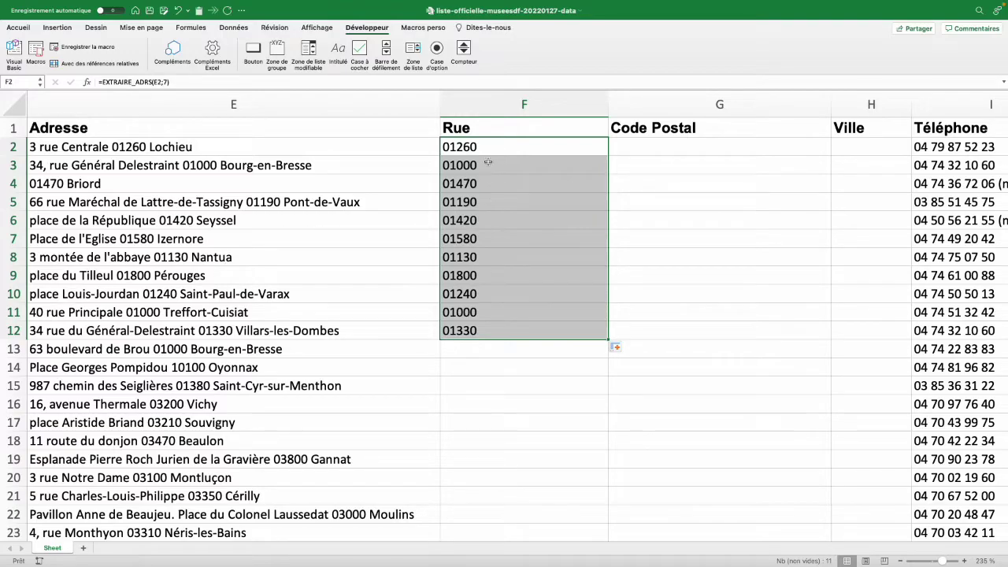
left_click_drag(607, 340, 603, 490)
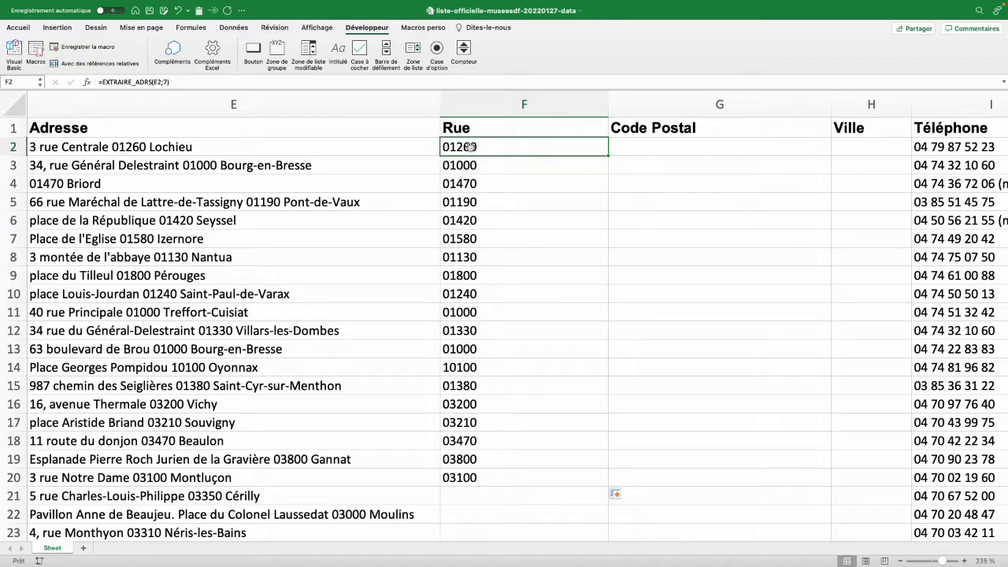
Change the return line to EXTRAIRE_ADRS = Val(cp) and refill column F's formula down to row 13
key("alt+F11")
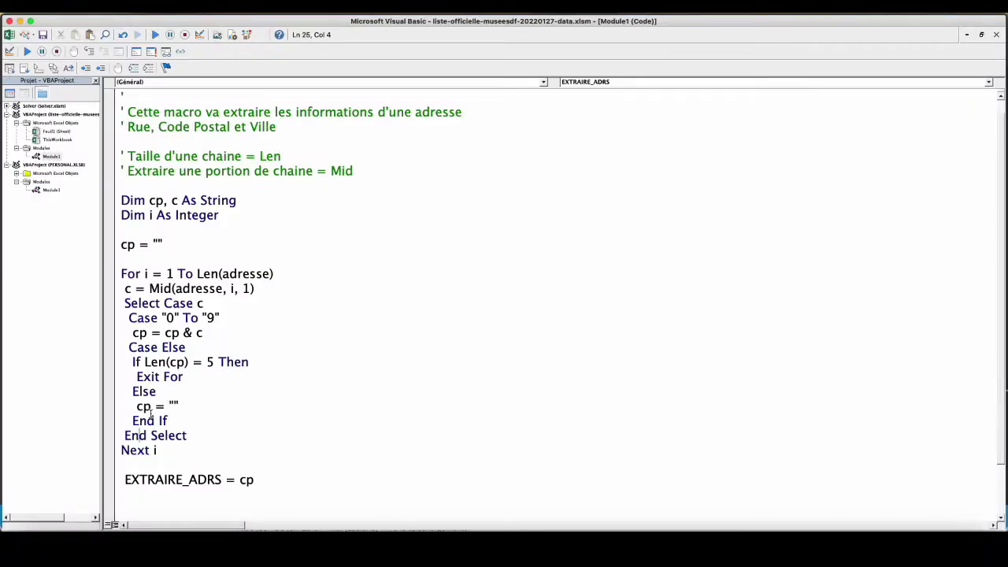
left_click(239, 477)
type("val")
type("(")
left_click(304, 480)
type(")")
left_click(251, 463)
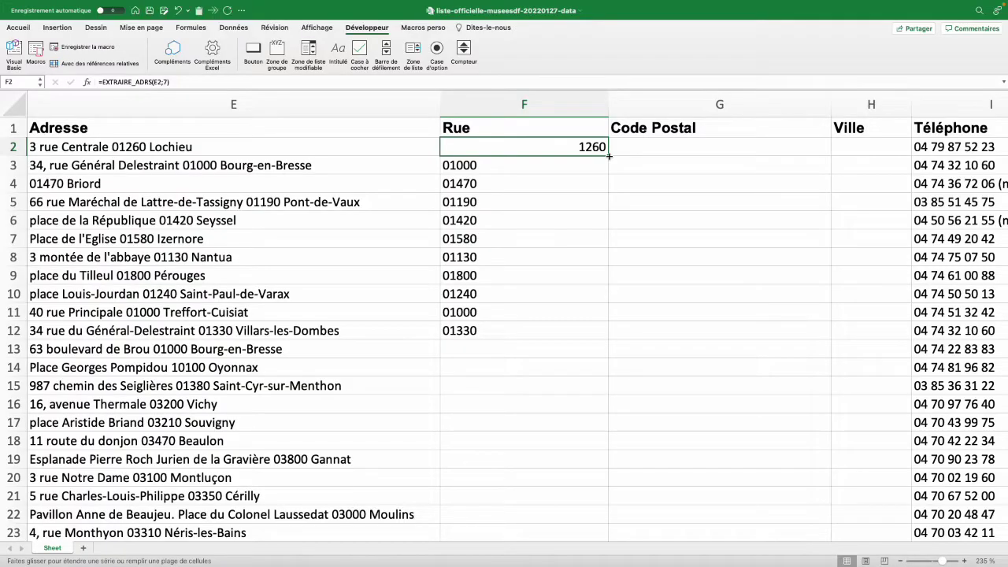
left_click_drag(608, 156, 603, 355)
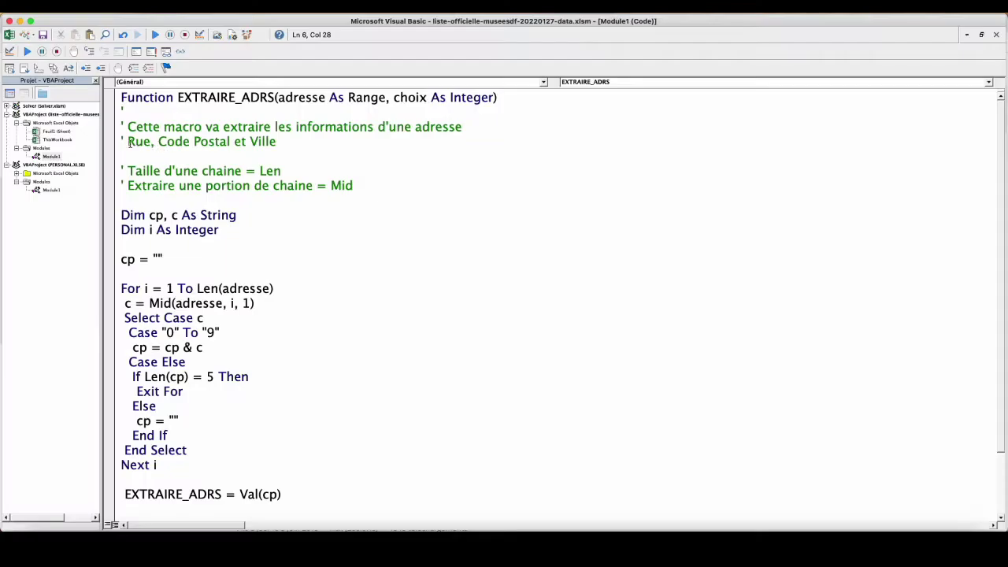
left_click_drag(129, 142, 277, 142)
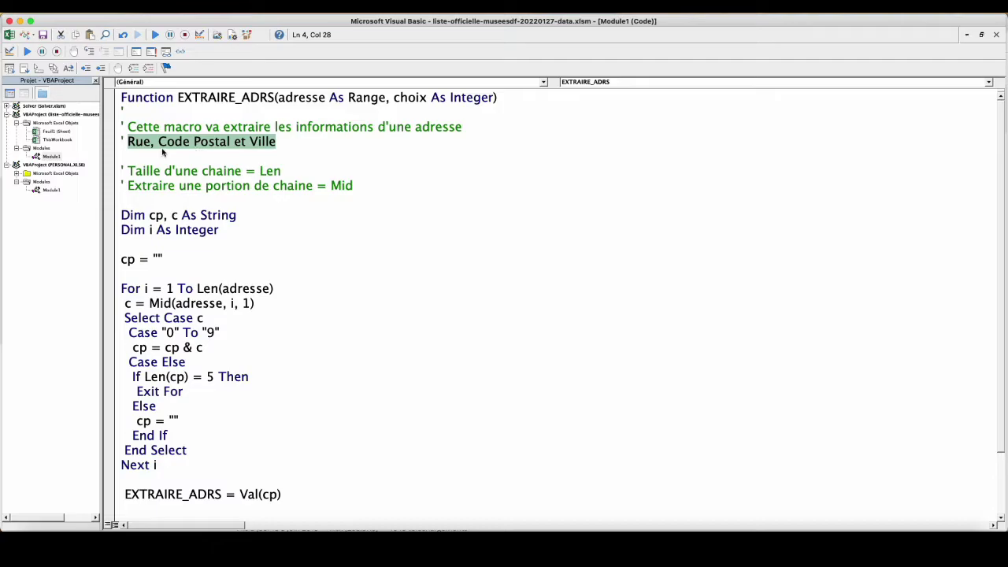
left_click(235, 334)
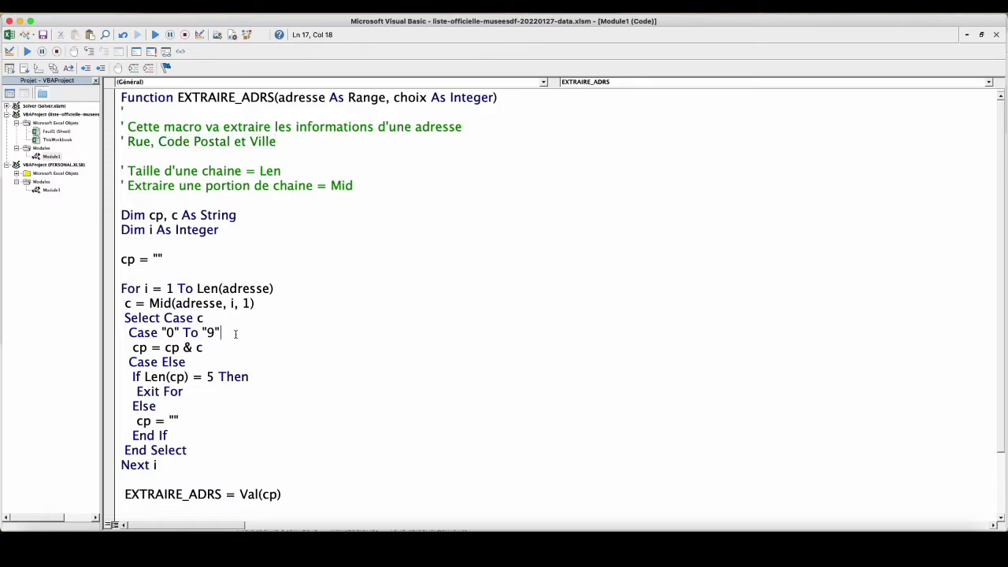
key("Down")
key("Down")
key("Down")
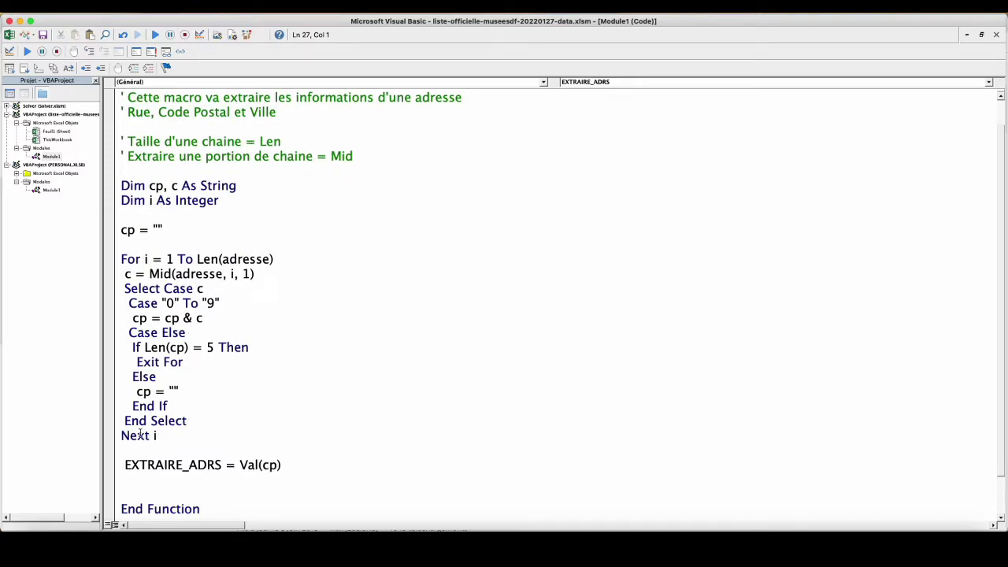
left_click_drag(144, 347, 213, 348)
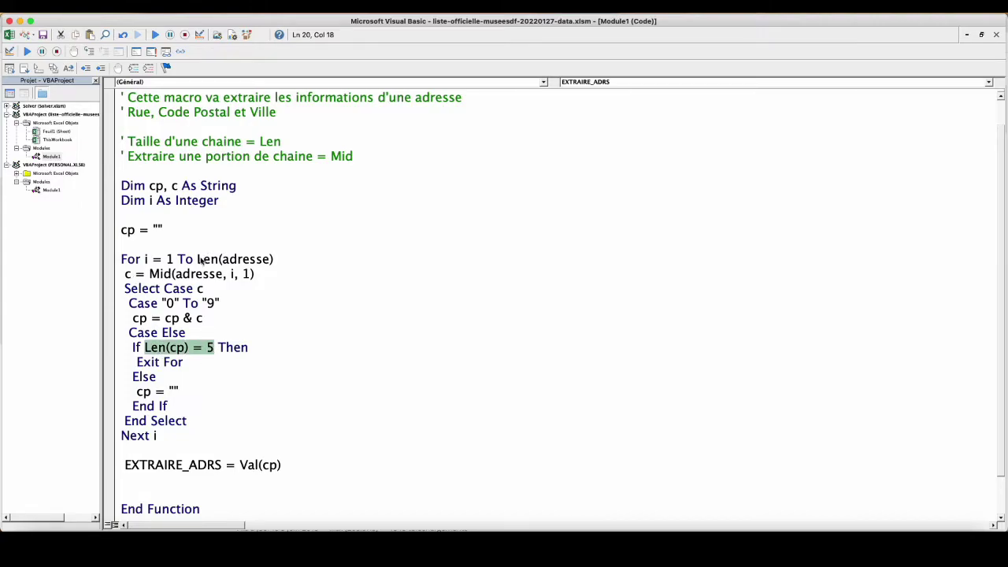
left_click_drag(197, 259, 275, 259)
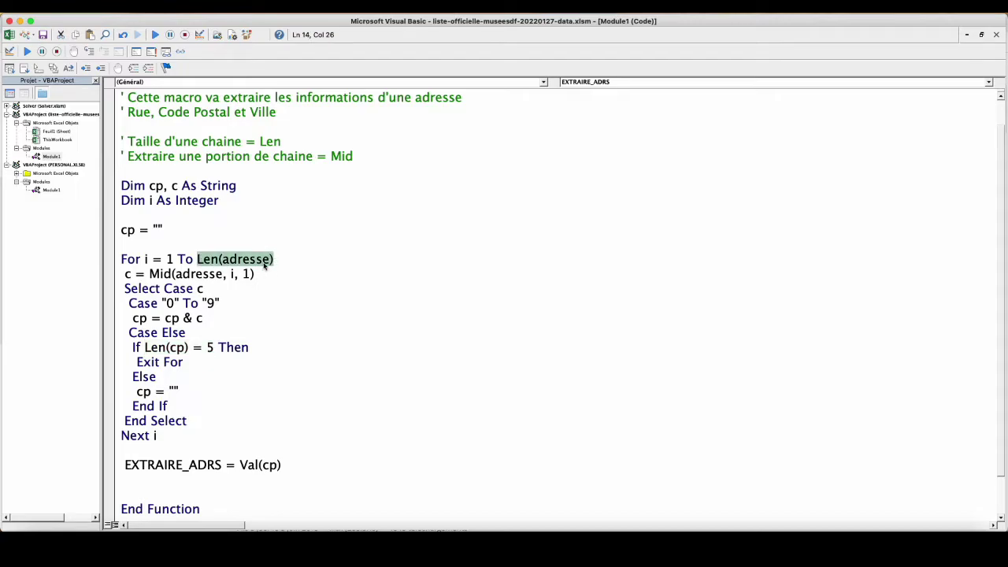
left_click(130, 454)
After Next i, add an If Len(cp) = 5 Then block containing Select Case choix … End Select
type("if")
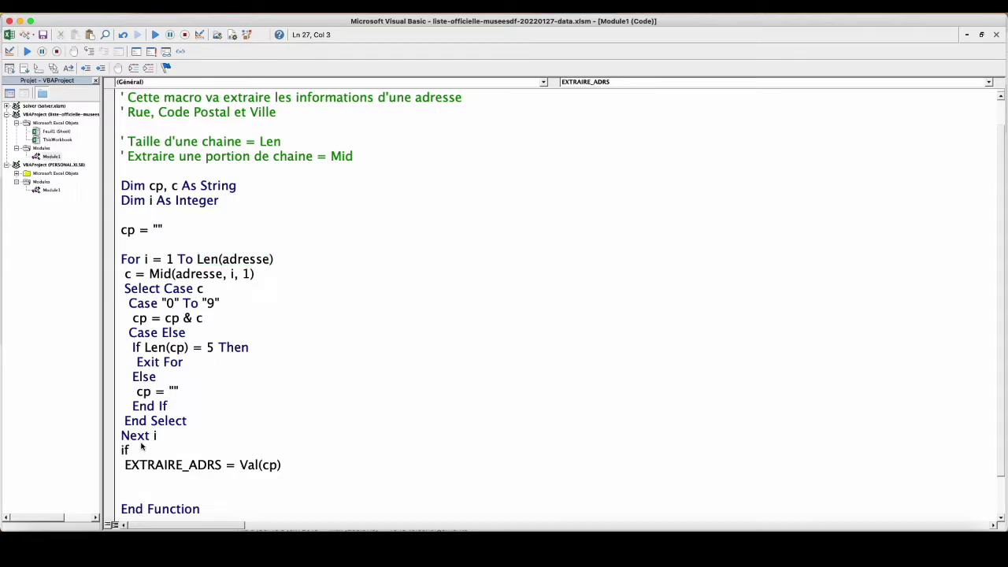
type("len(")
type("n(cp) = 5 T")
type("hen")
key("Return")
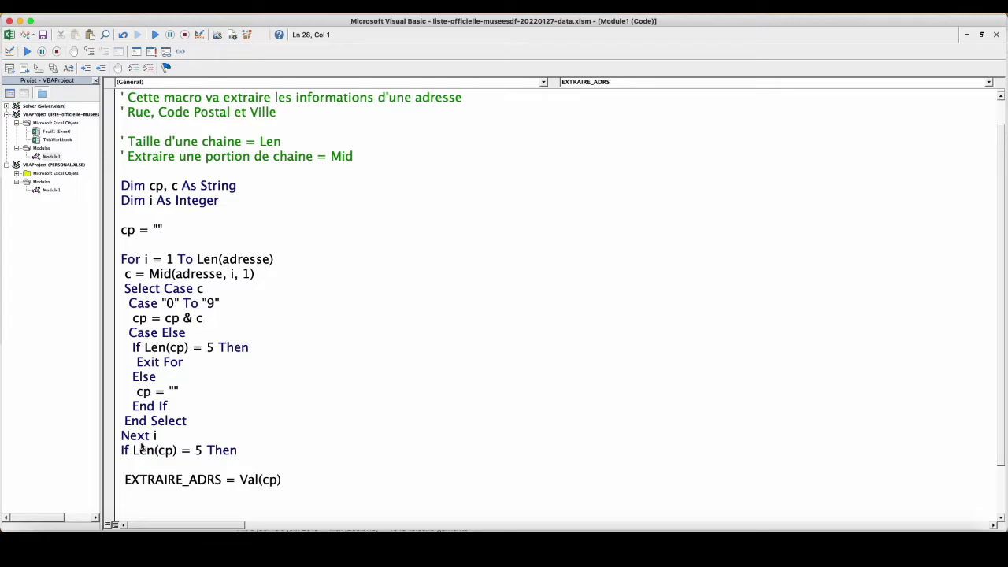
type("enf")
left_click(267, 450)
key("Return")
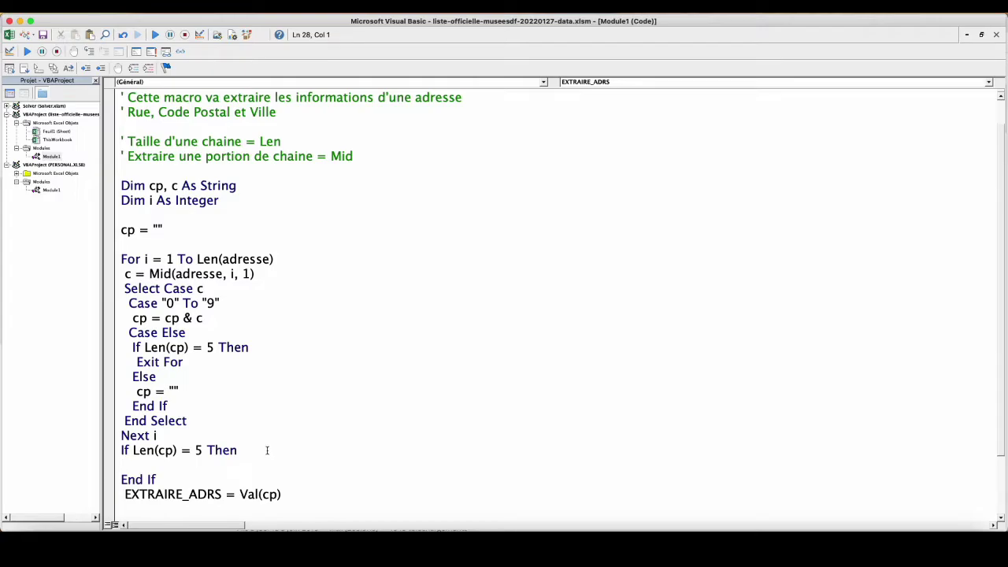
type("select")
type(" casecho")
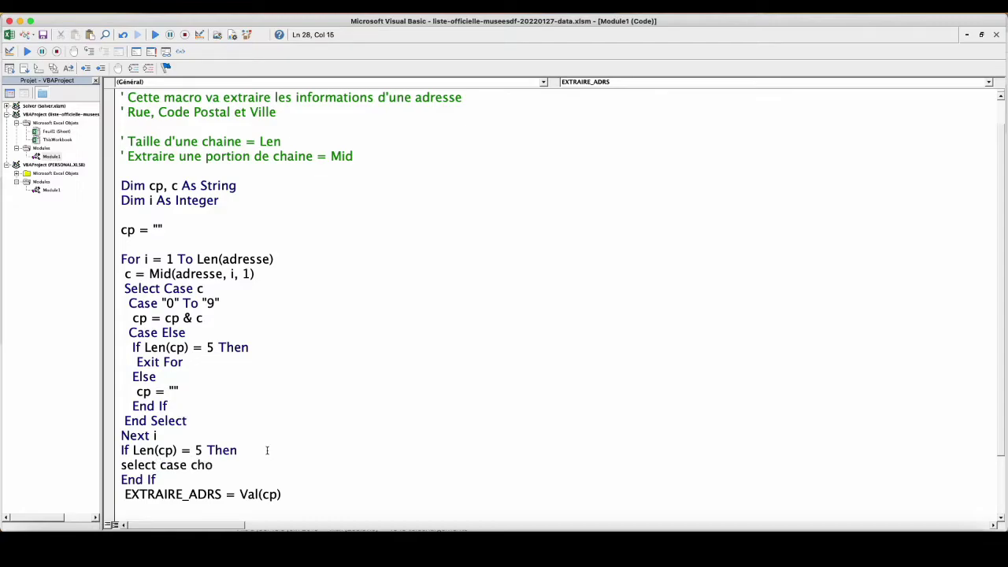
type("ix")
key("Return")
type("end sel")
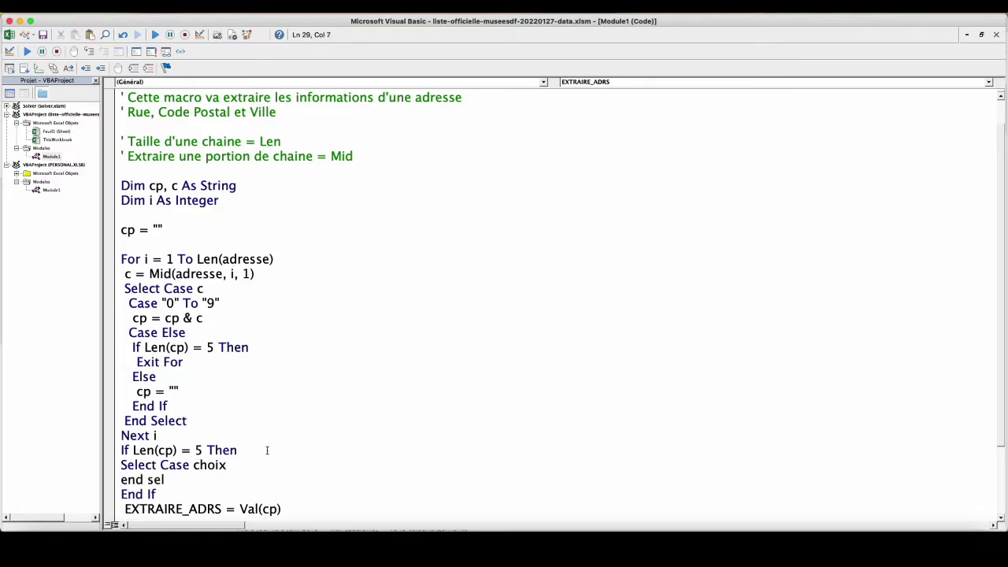
type("ect")
key("Return")
Add Case 1, Case 2 and Case 3 lines inside the Select Case block
key("Up")
key("Return")
key("Up")
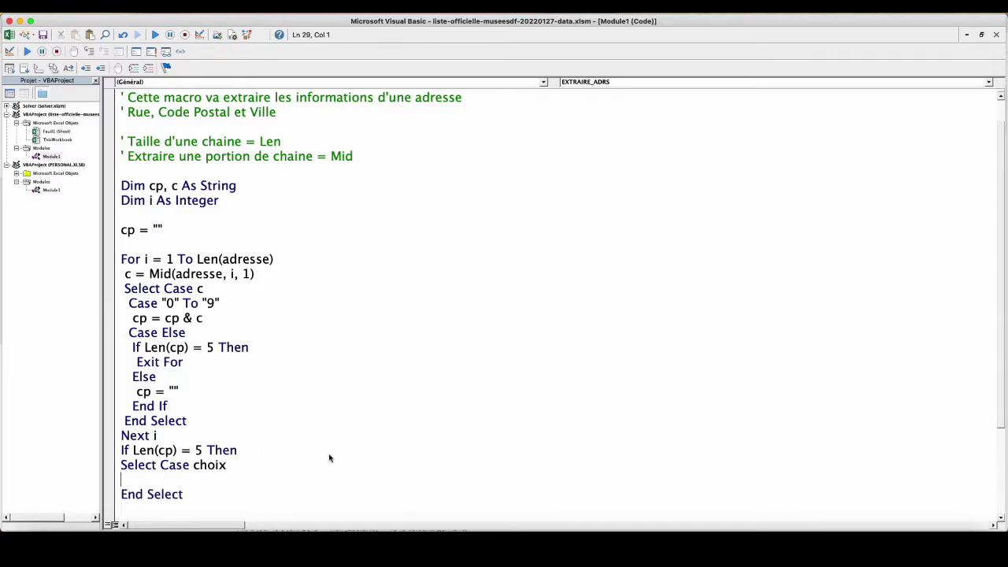
scroll(1001, 414, "down", 3)
type("case 1")
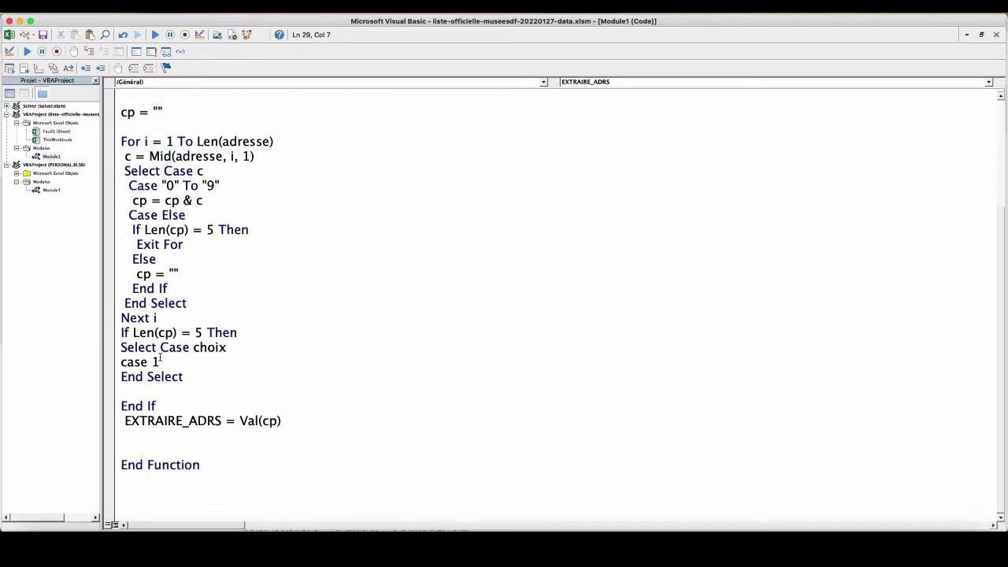
type("case 2")
key("Return")
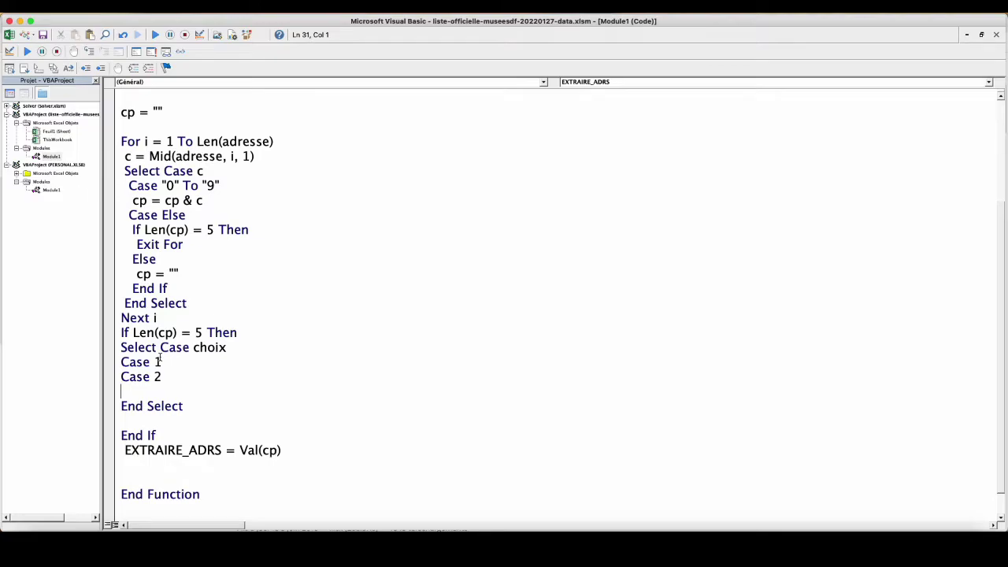
type("case 3")
key("Return")
key("Delete")
Move the EXTRAIRE_ADRS = Val(cp) return line under Case 2
key("Up")
key("Up")
key("Up")
key("End")
key("Return")
key("Down")
key("End")
key("Return")
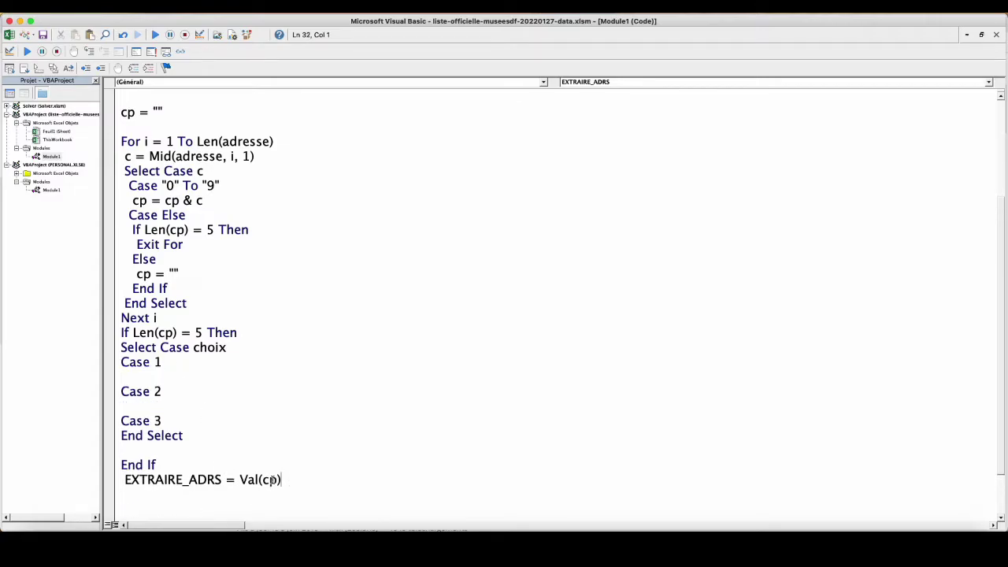
left_click_drag(281, 480, 113, 480)
key("ctrl+x")
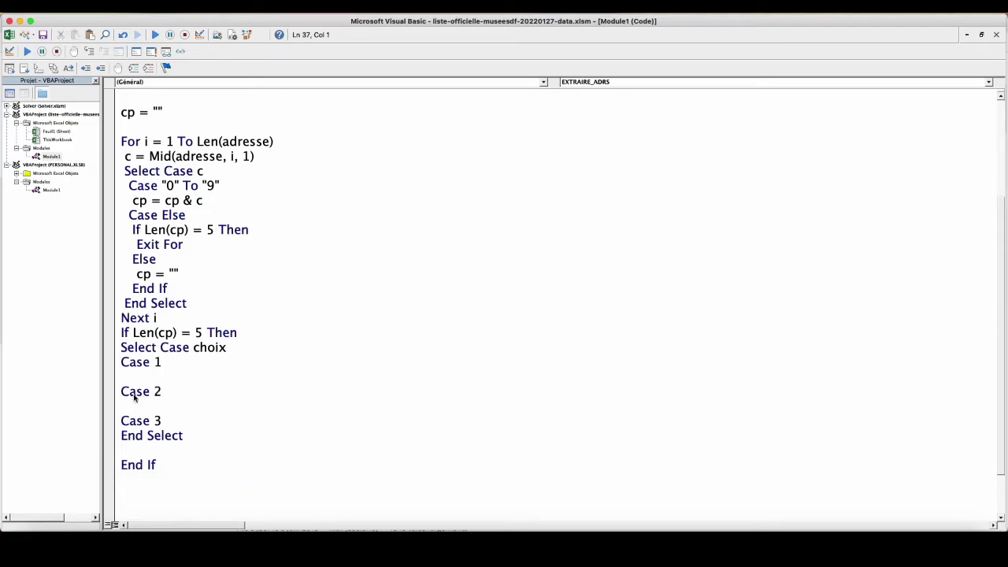
left_click(132, 405)
key("ctrl+v")
Paste the same Val(cp) return line under Case 1
double_click(157, 391)
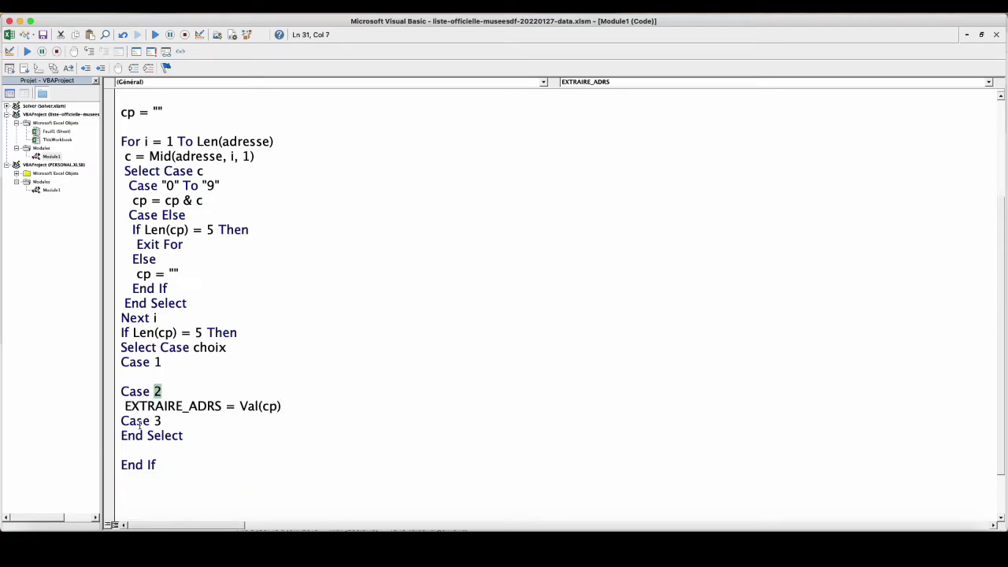
left_click_drag(281, 406, 238, 406)
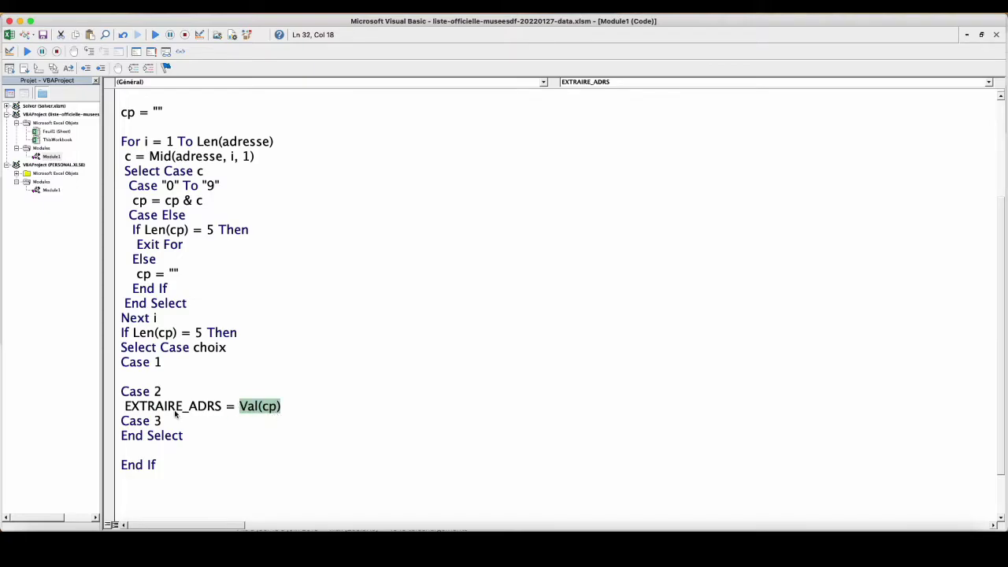
left_click(149, 382)
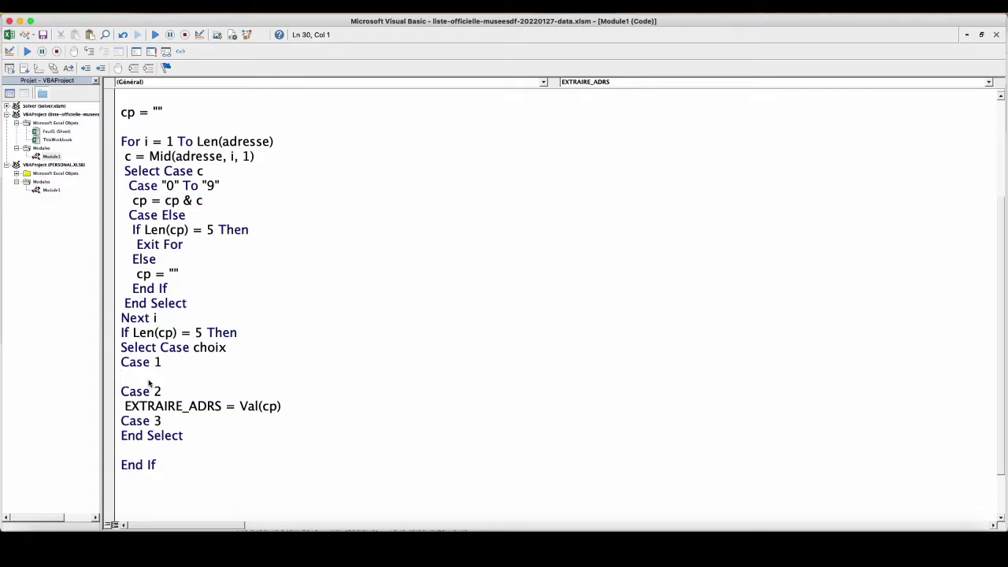
key("super+v")
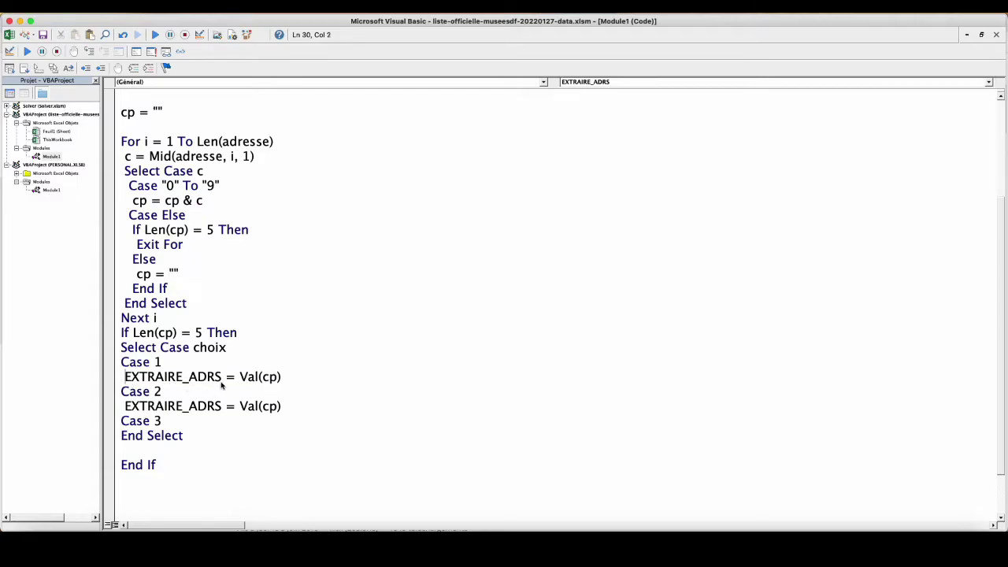
Replace Val(cp) on the Case 1 line with Mid(adresse, 1, i), then return to the worksheet
left_click_drag(241, 377, 282, 377)
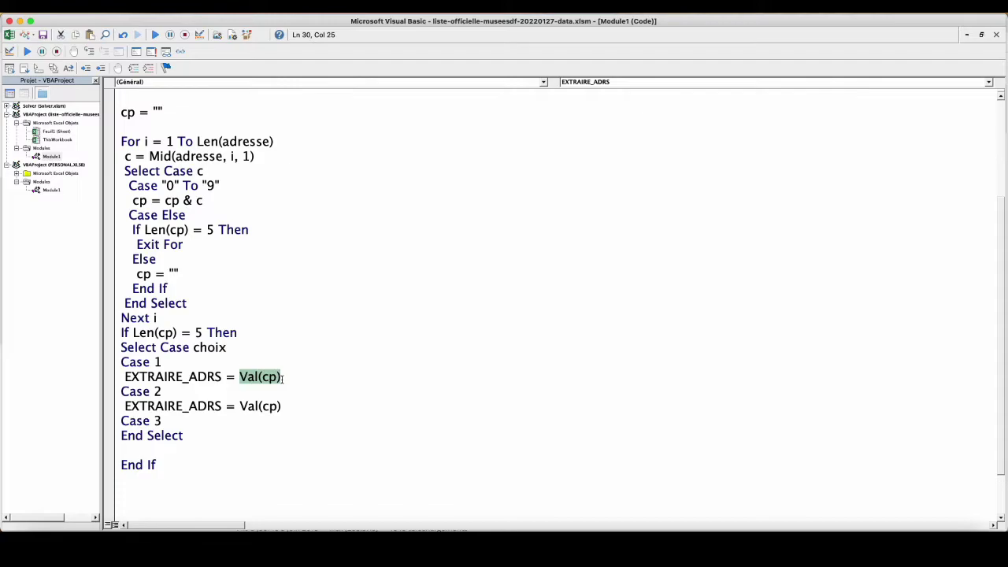
type("mid(")
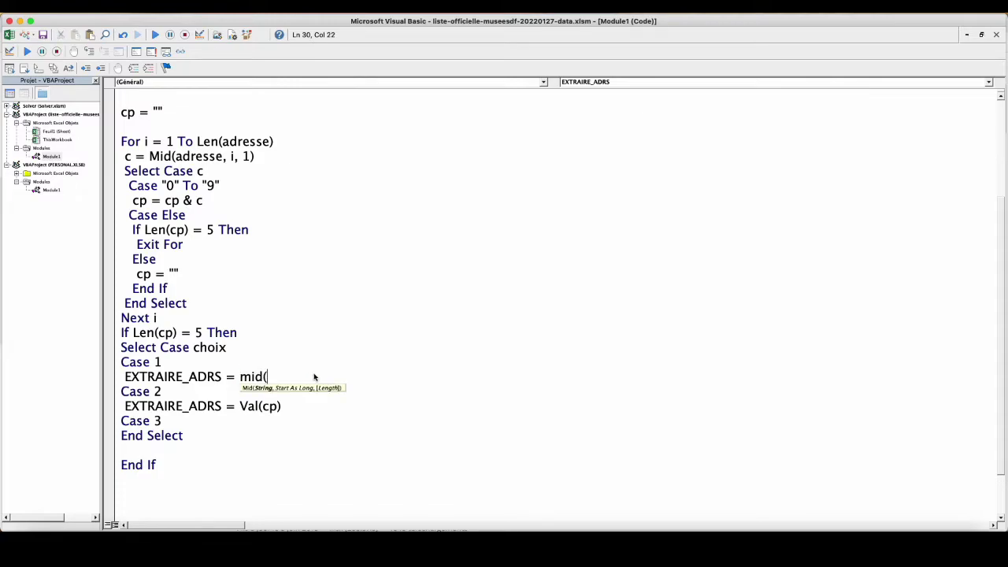
type("adresse")
type(",1")
type(",")
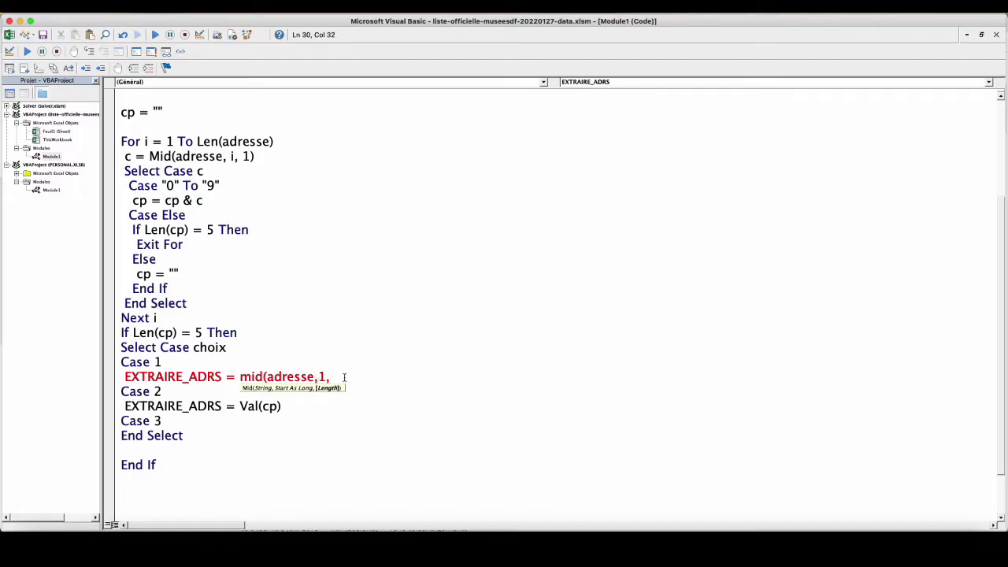
type("i")
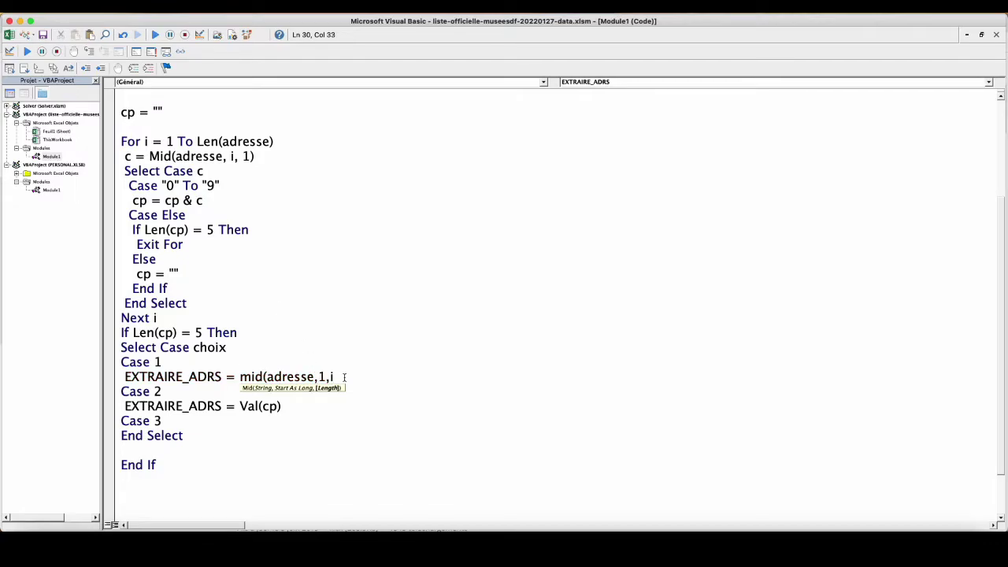
type(")")
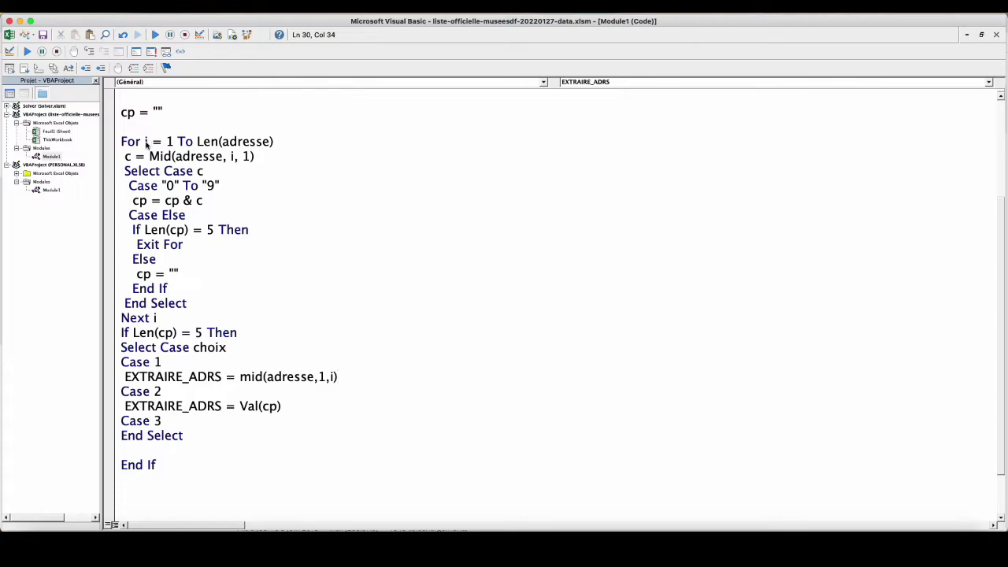
double_click(145, 144)
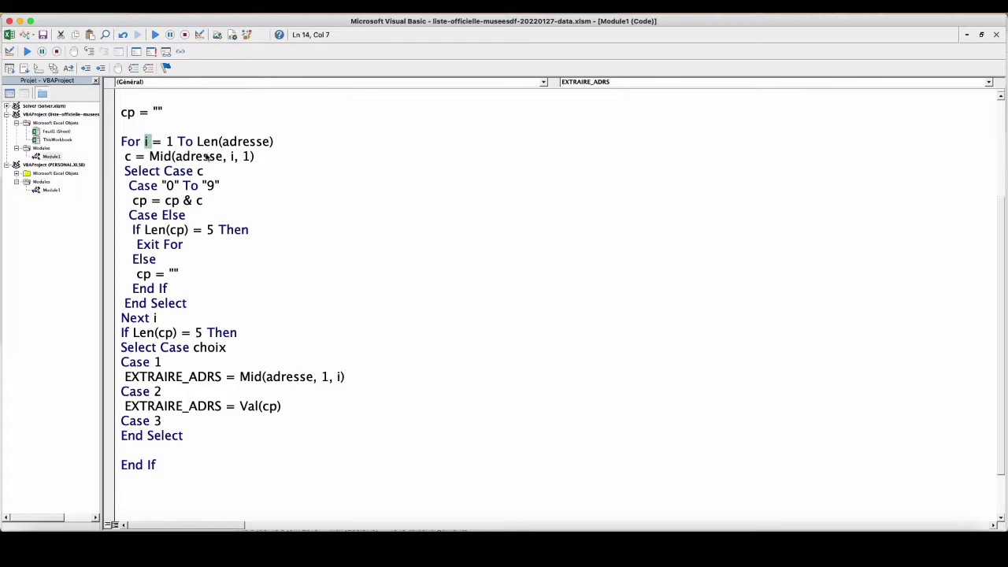
left_click(135, 157)
left_click_drag(130, 229, 250, 230)
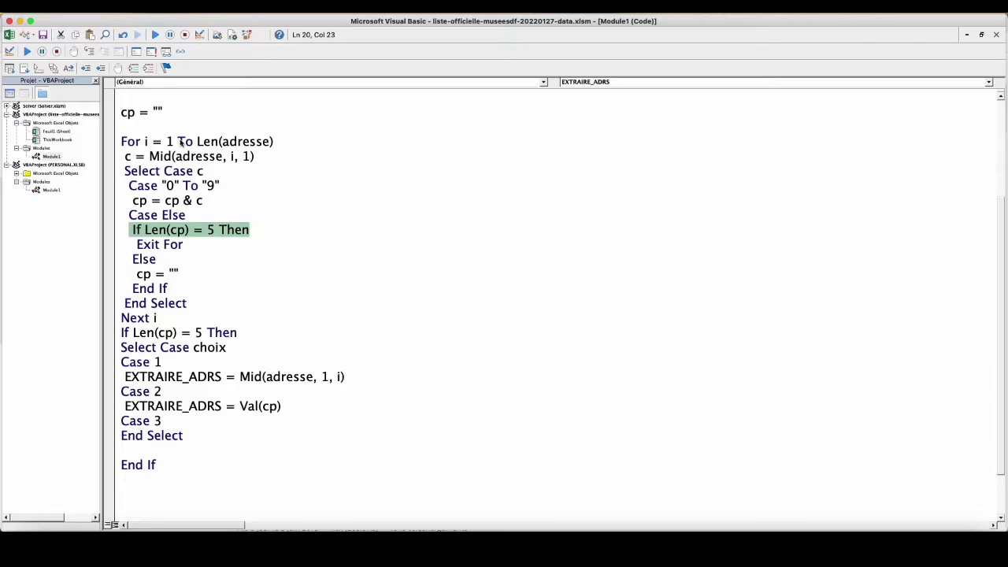
key("alt+F11")
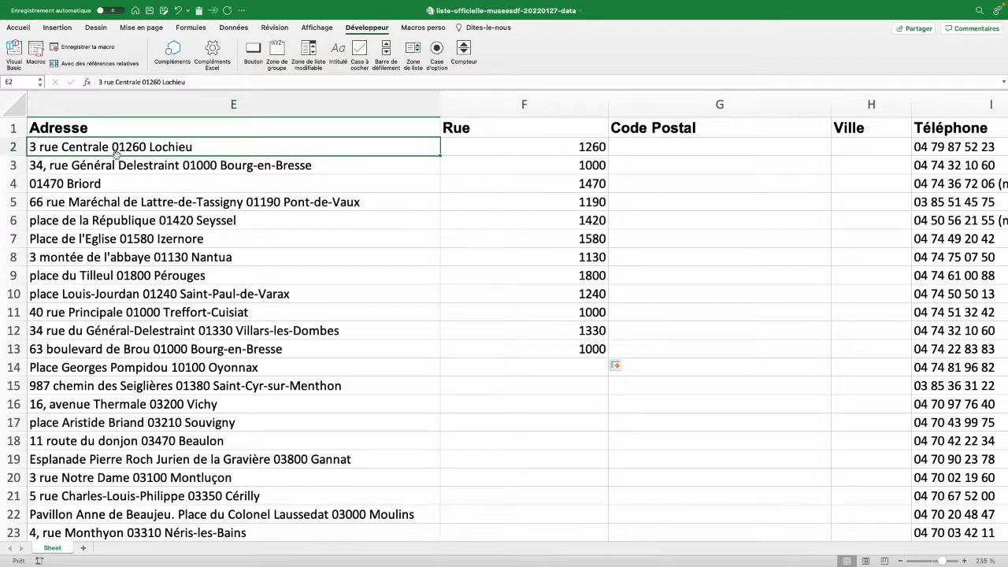
Change Case 1 to return Mid(adresse, 1, i - 7) and check the 01470 Briord address in E4
key("alt+F11")
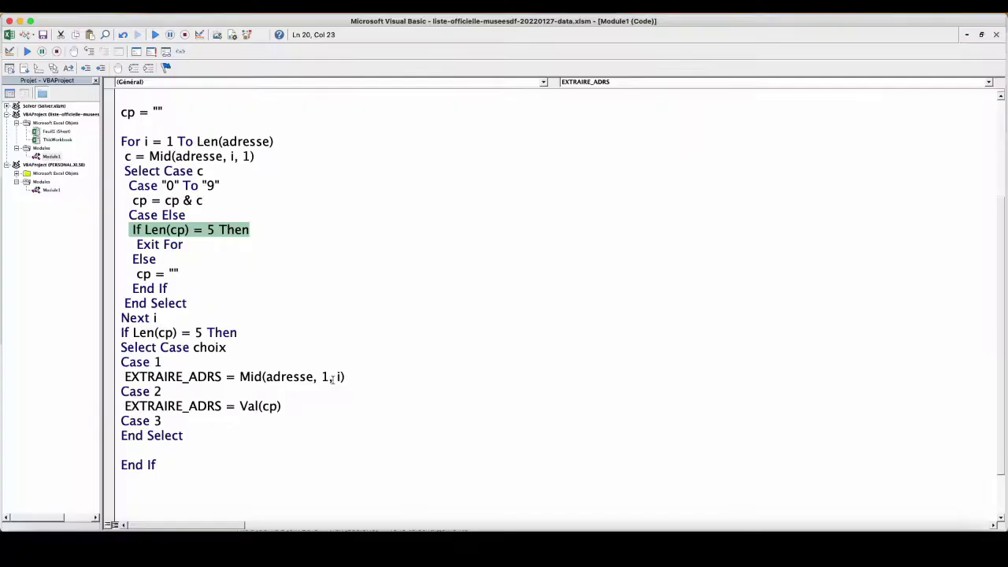
left_click(341, 376)
type("-7")
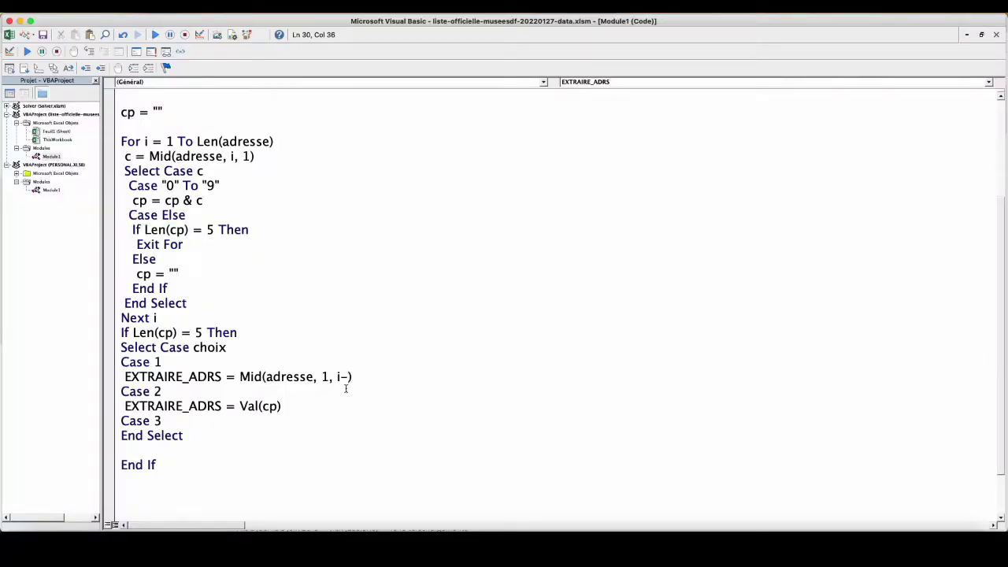
left_click(328, 400)
key("alt+F11")
left_click(52, 187)
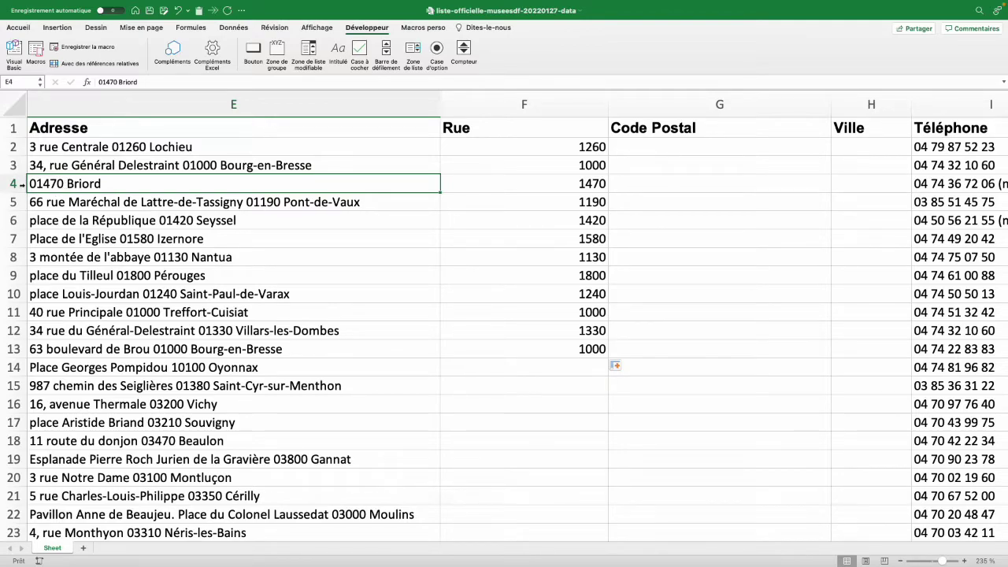
Copy the Case 2 return line under Case 3 and begin replacing Val(cp) with mid(adresse,
key("alt+F11")
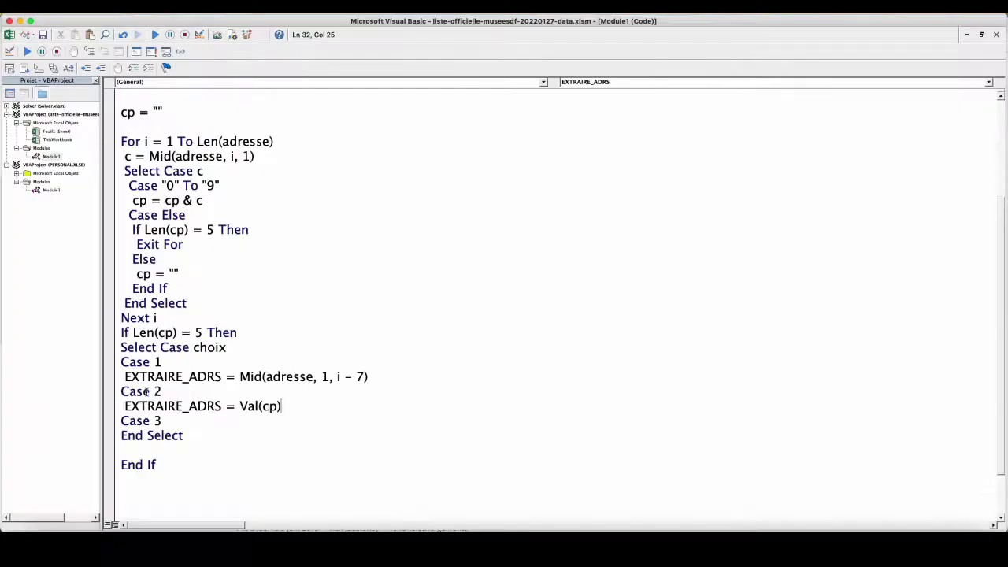
left_click(179, 427)
key("Return")
left_click_drag(281, 405, 97, 404)
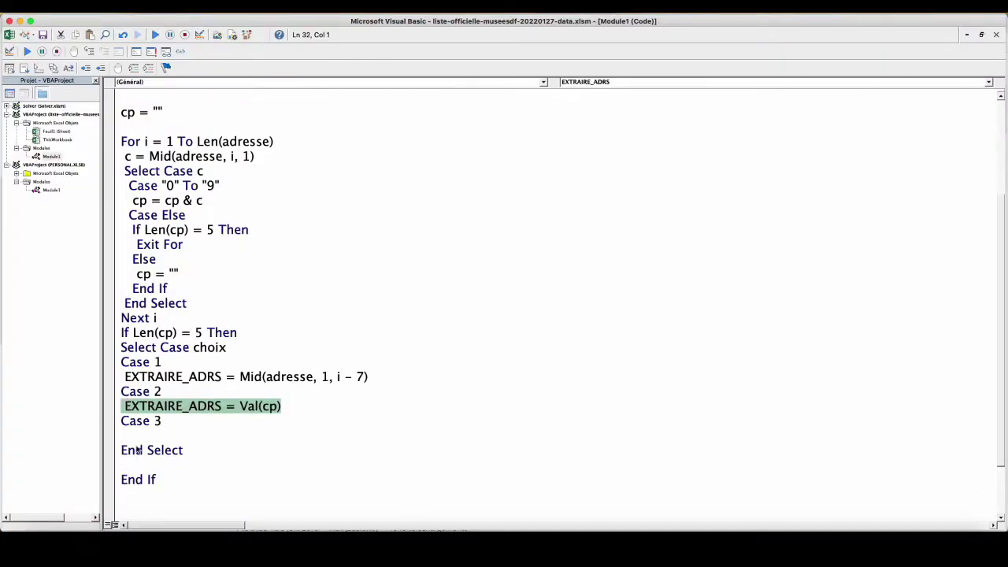
key("ctrl+c")
left_click(126, 436)
key("ctrl+v")
left_click_drag(281, 435, 240, 435)
type("mid")
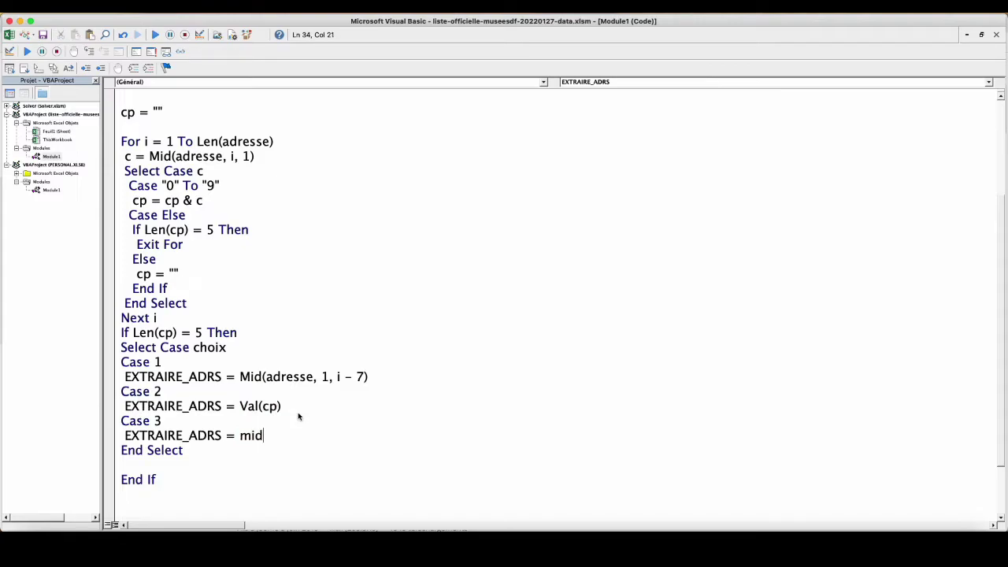
type("(adresse")
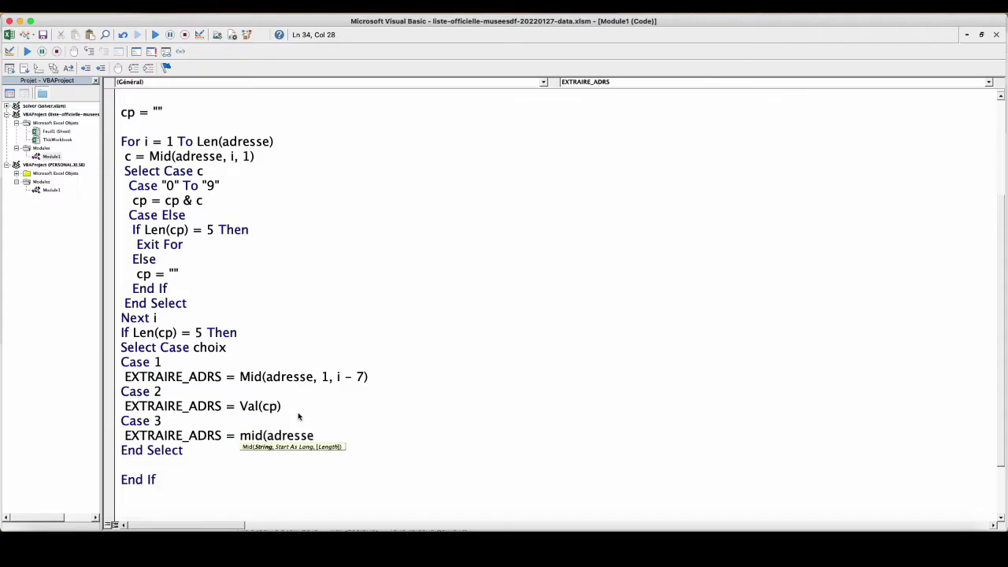
type(",")
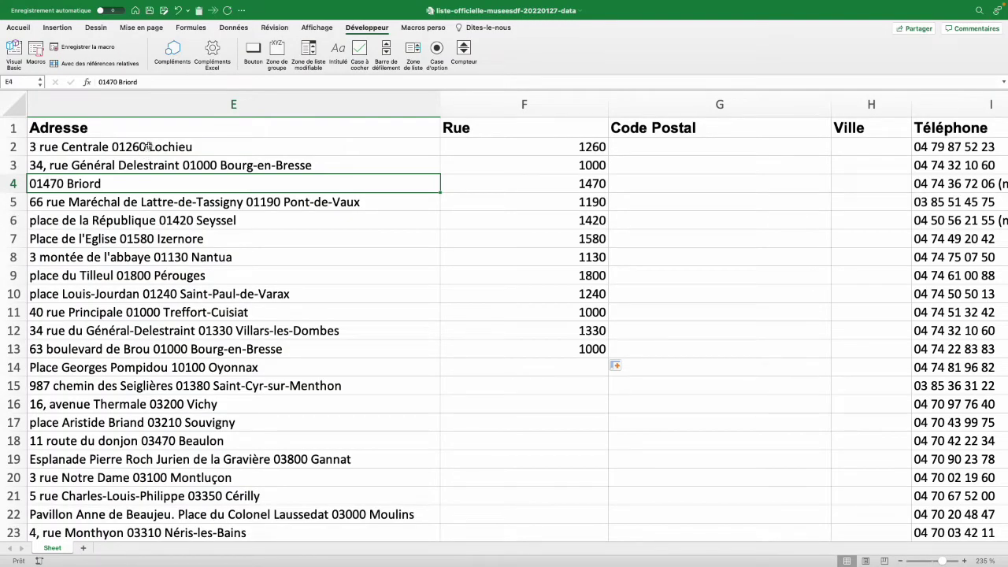
Complete Case 3 so it returns Mid(adresse, i + 1)
left_click(146, 150)
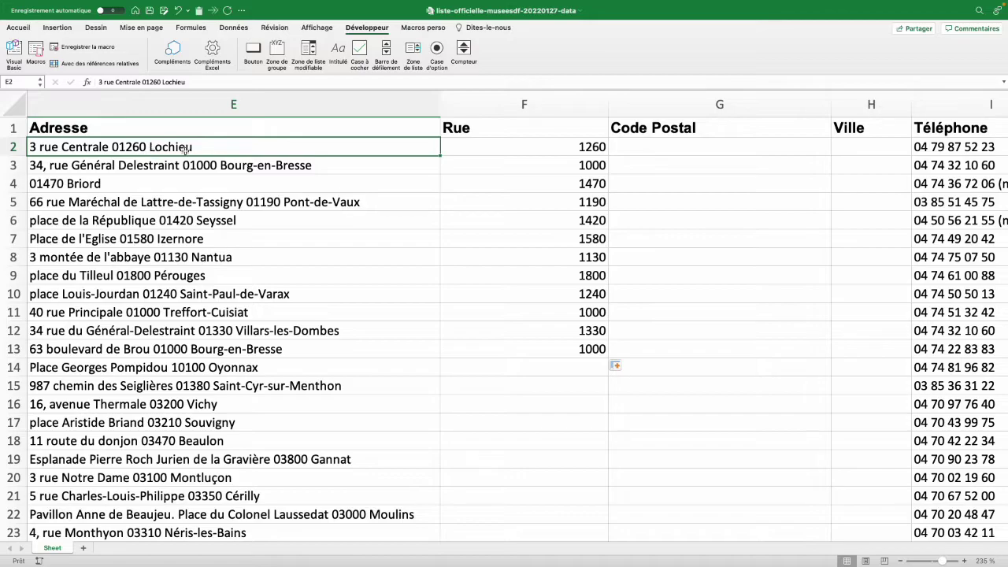
key("alt+F11")
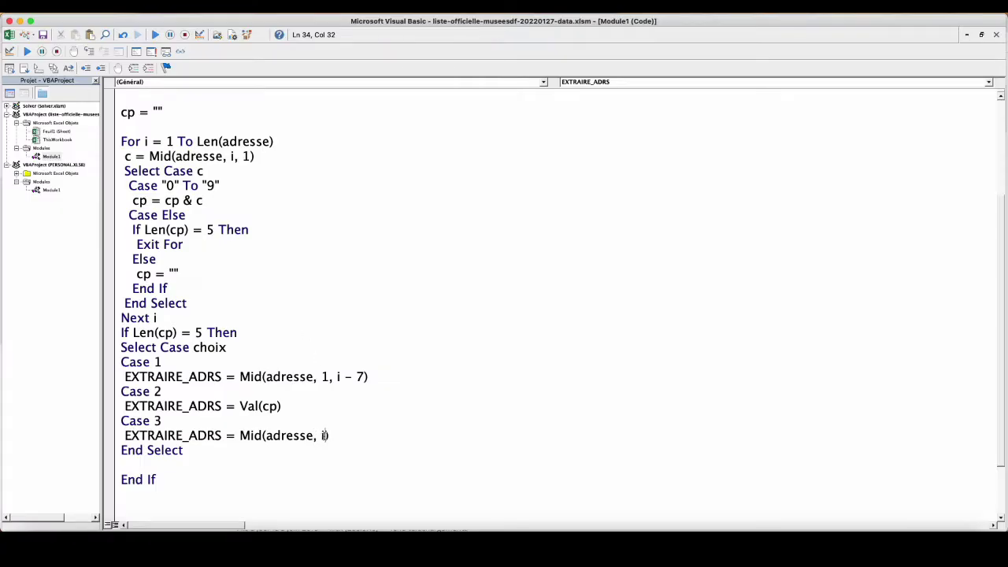
type("+1")
left_click(324, 410)
left_click_drag(124, 333, 241, 335)
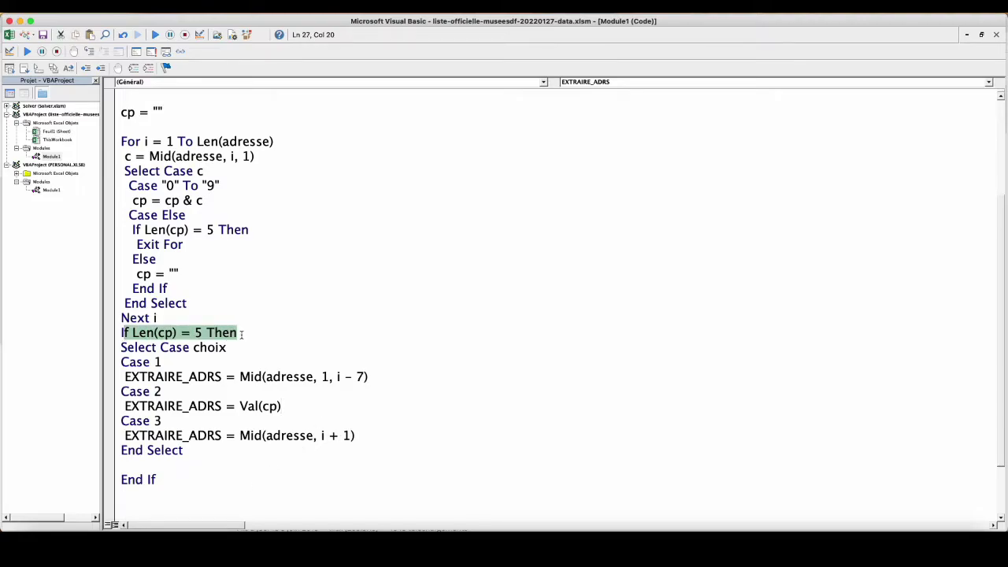
Add an Else branch before End If setting EXTRAIRE_ADRS = "Pas de code postal"
left_click(124, 469)
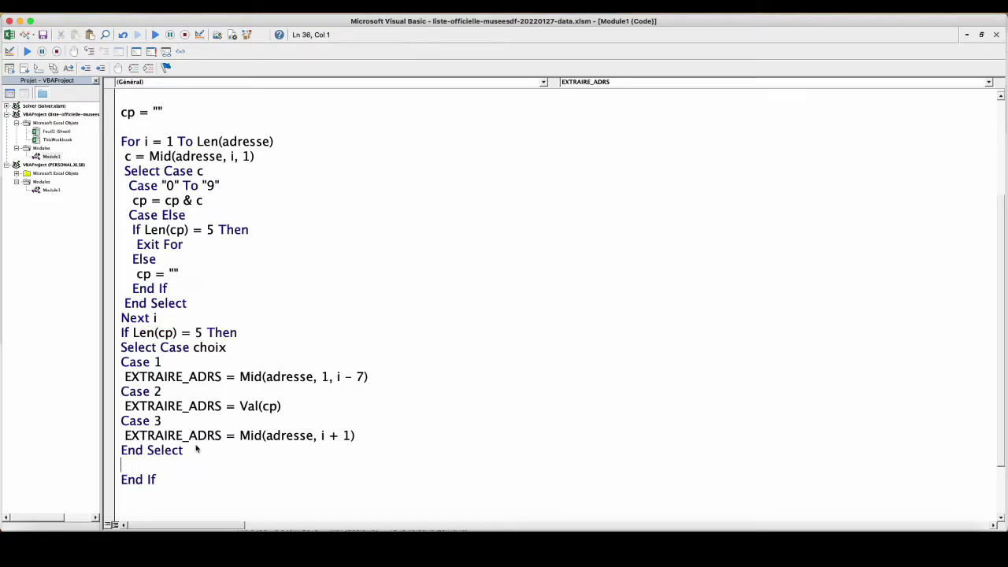
type("else")
key("Return")
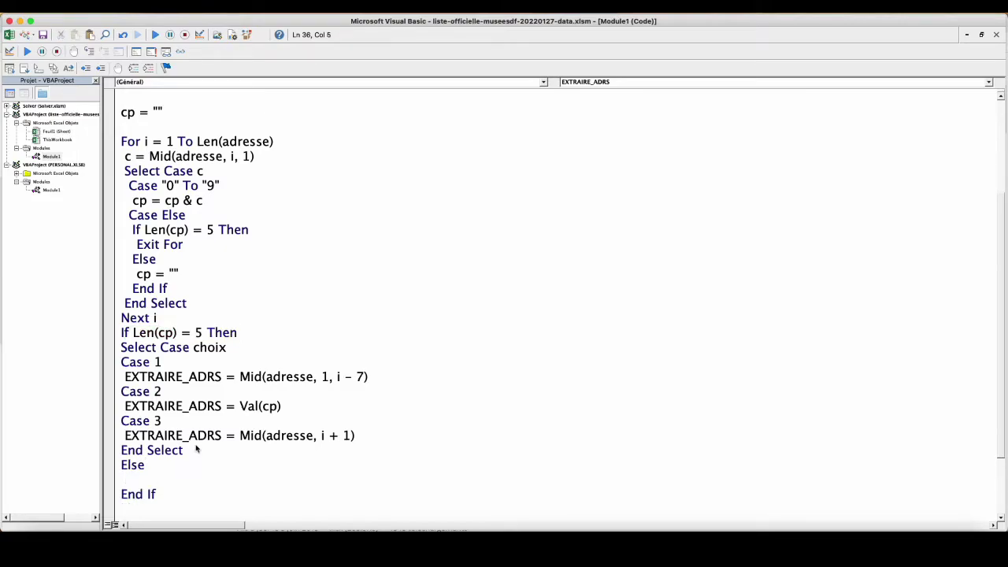
left_click_drag(236, 435, 125, 435)
left_click(148, 479)
type("EXTRAIRE_ADRS = \"Pas de code\"")
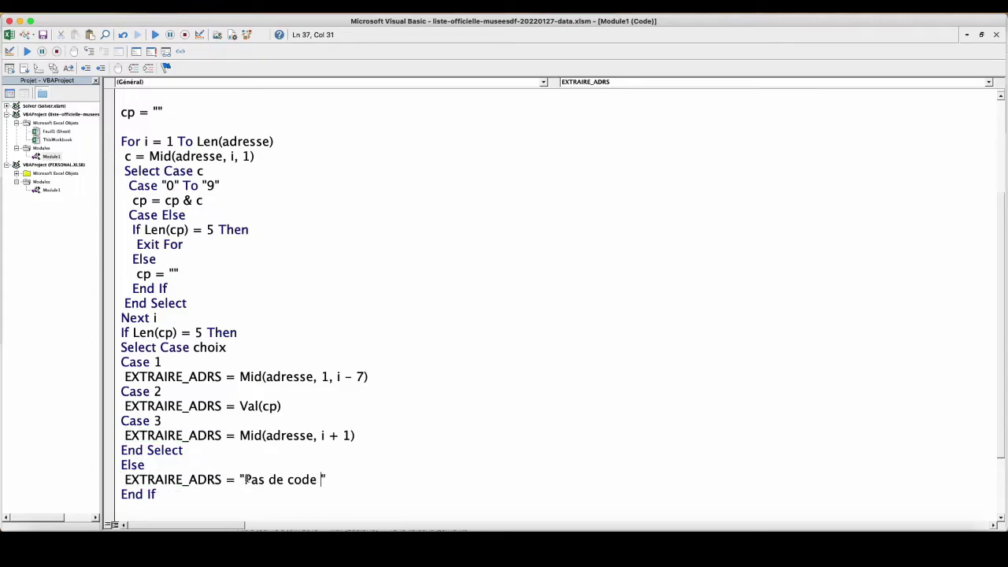
type("postal")
left_click(215, 457)
Change F2 to =EXTRAIRE_ADRS(E2;1), fill it down to F15, and inspect F4's #VALEUR! error
key("alt+F11")
key("BackSpace")
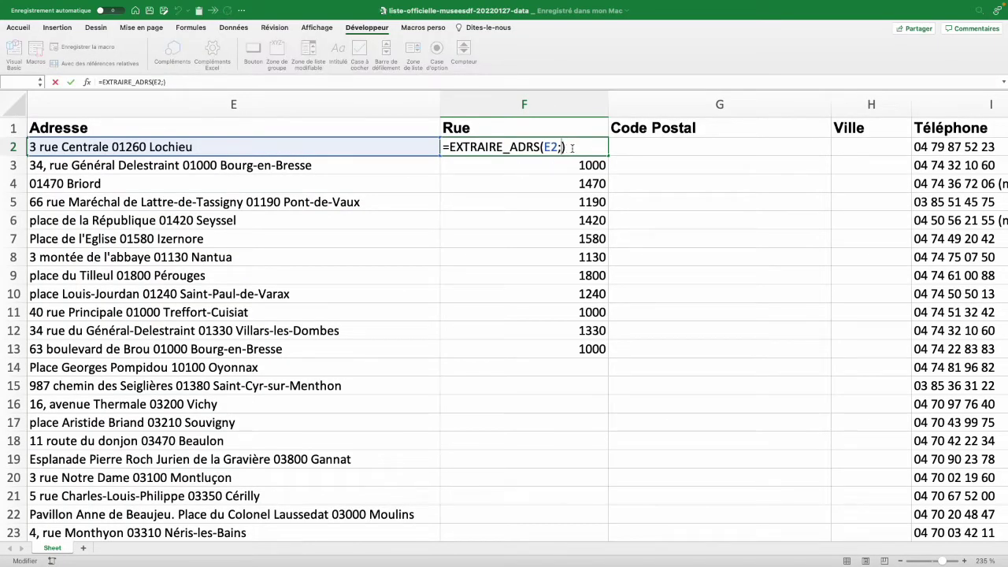
type("1")
key("Return")
left_click(446, 149)
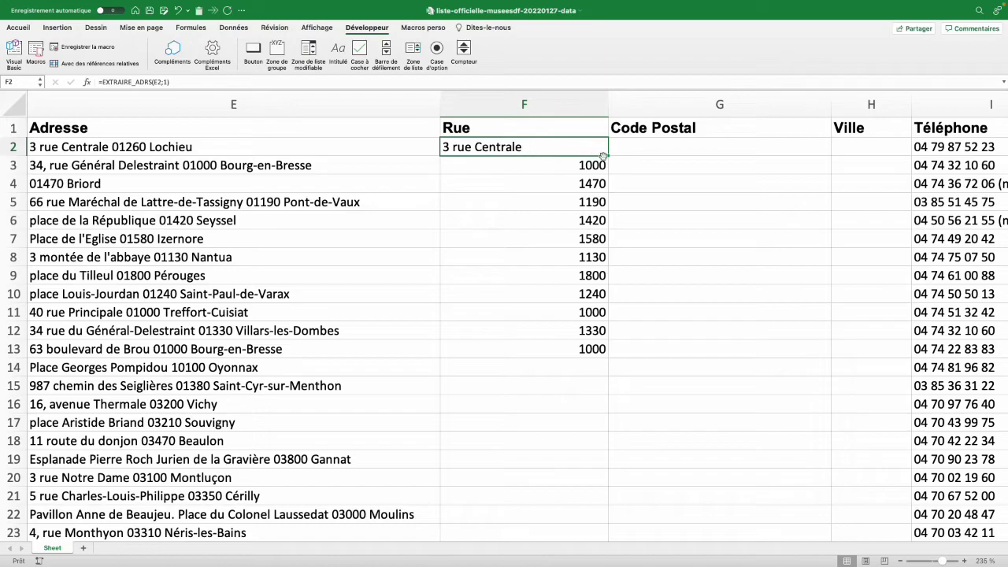
left_click_drag(607, 156, 607, 403)
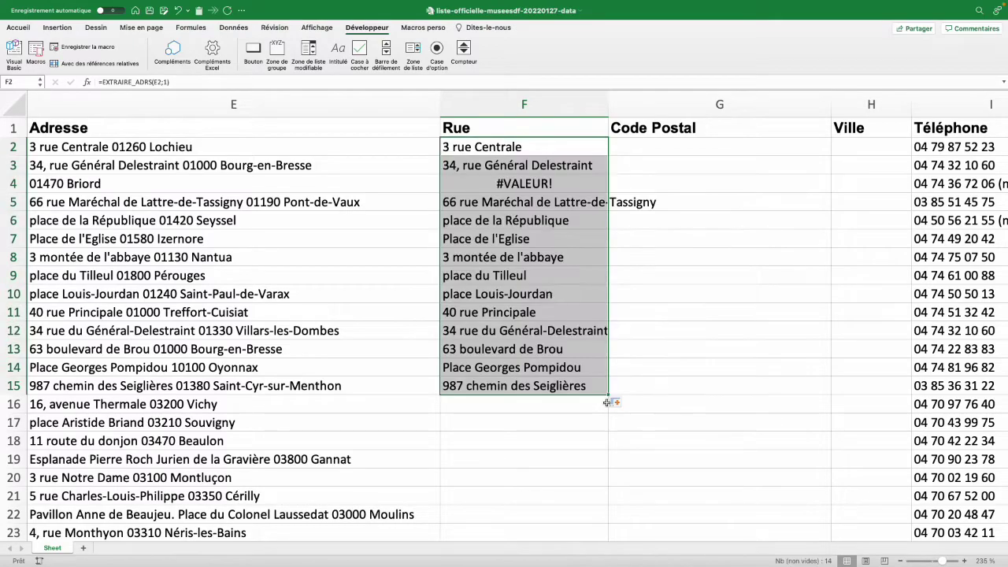
left_click(523, 183)
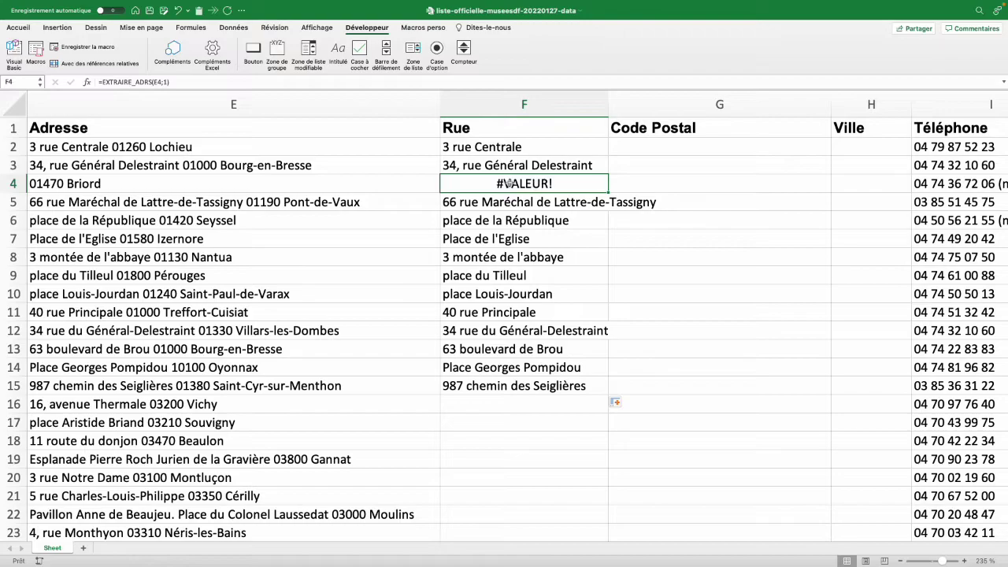
left_click(61, 183)
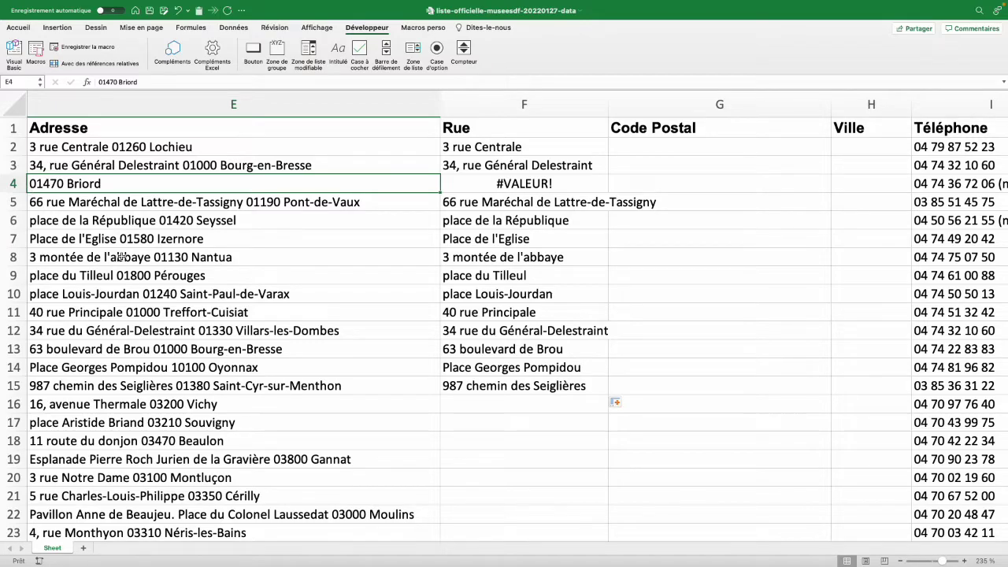
Enter =EXTRAIRE_ADRS(E2;2) in G2 and fill it down to G13
left_click(719, 146)
type("=EXTRAIRE_ADRS(")
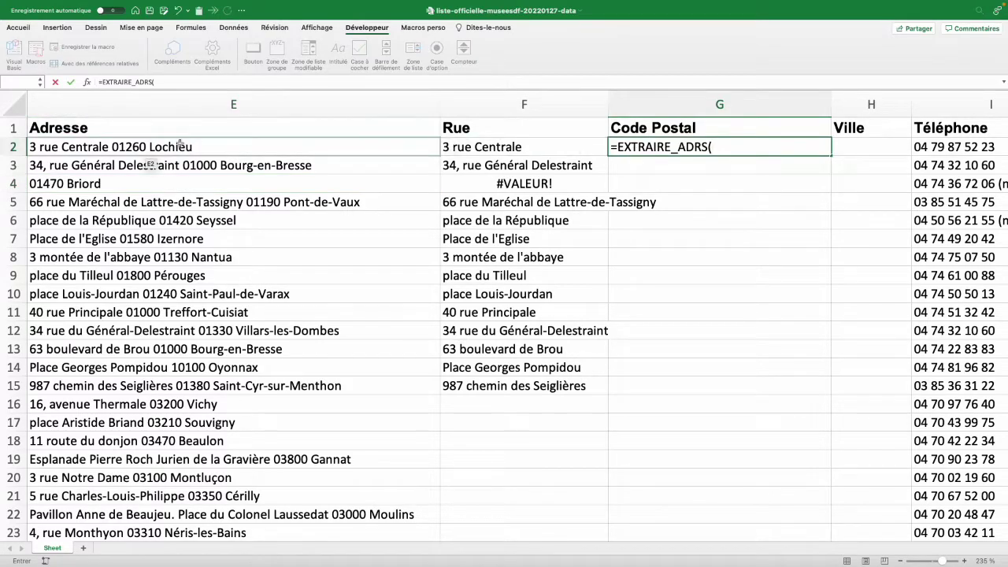
left_click(179, 144)
type(";2")
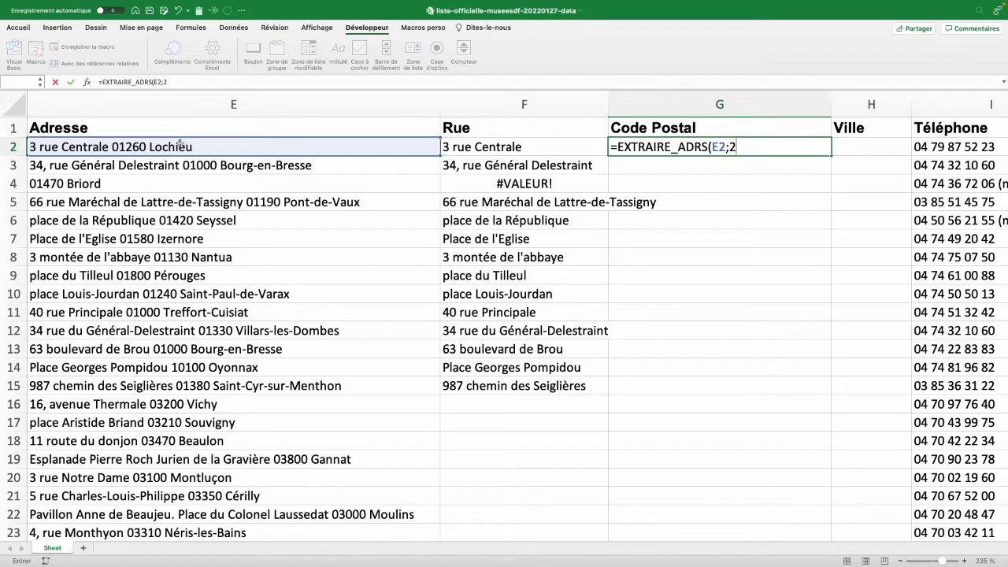
type(")")
key("ctrl+Return")
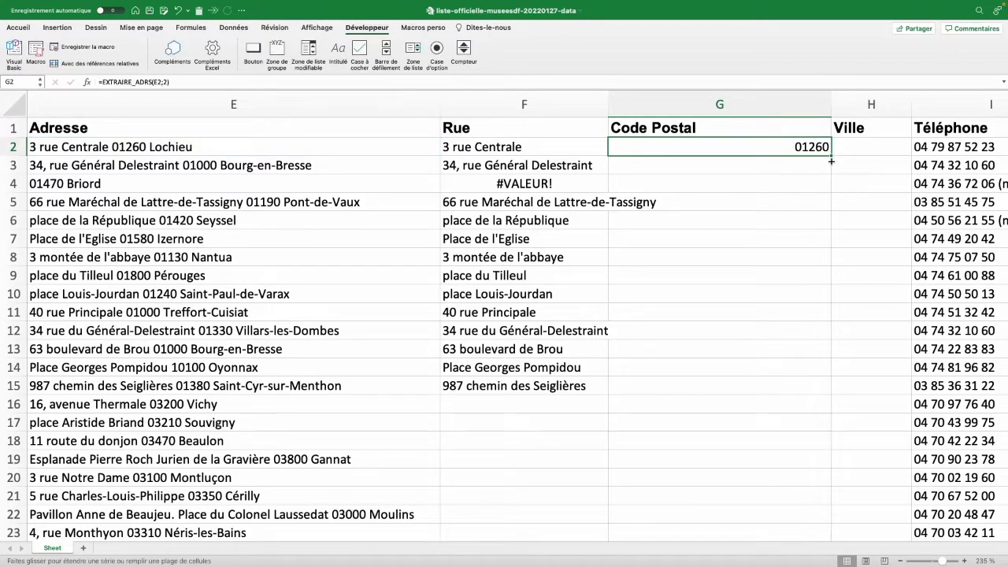
left_click_drag(831, 156, 790, 349)
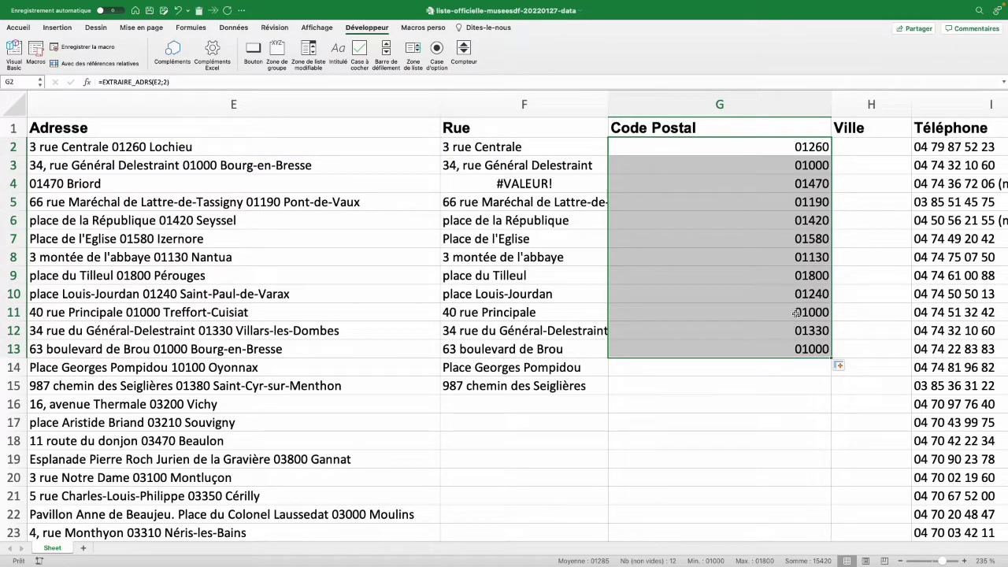
Enter =EXTRAIRE_ADRS(E2;3) in H2 and fill it down to H14
left_click(855, 155)
type("=EXTRAIRE_ADRS(")
left_click(242, 152)
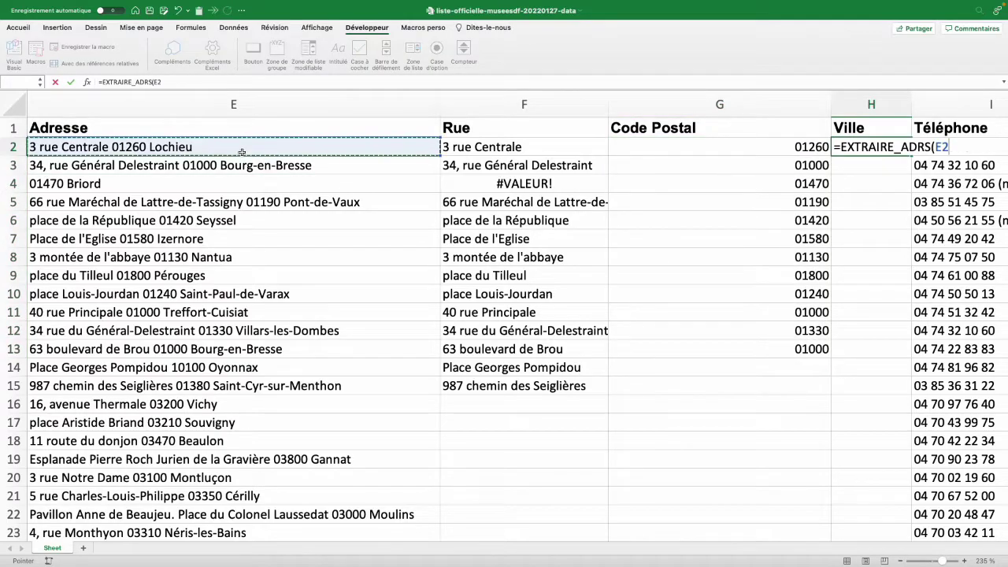
type(";3)")
key("ctrl+Return")
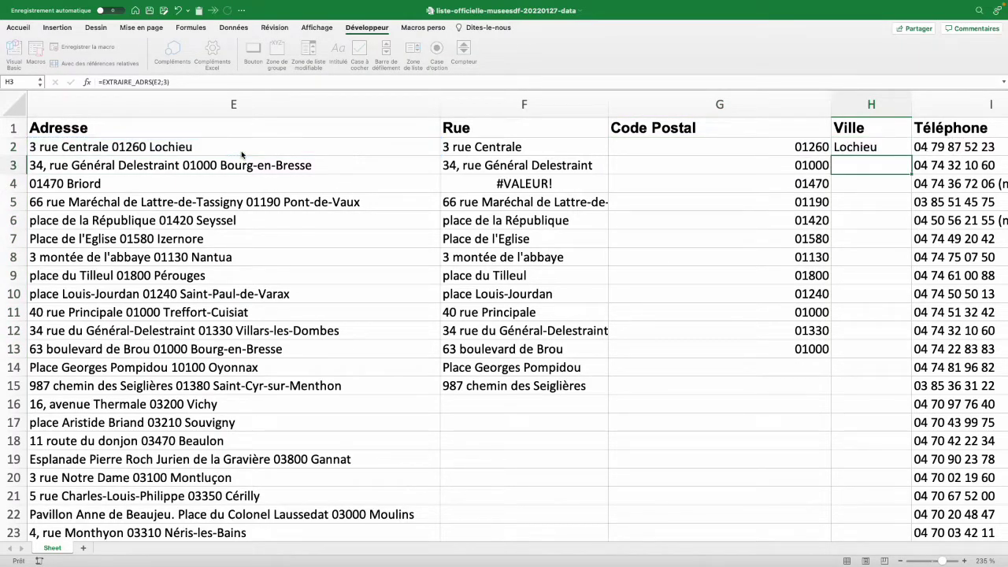
left_click_drag(911, 155, 851, 351)
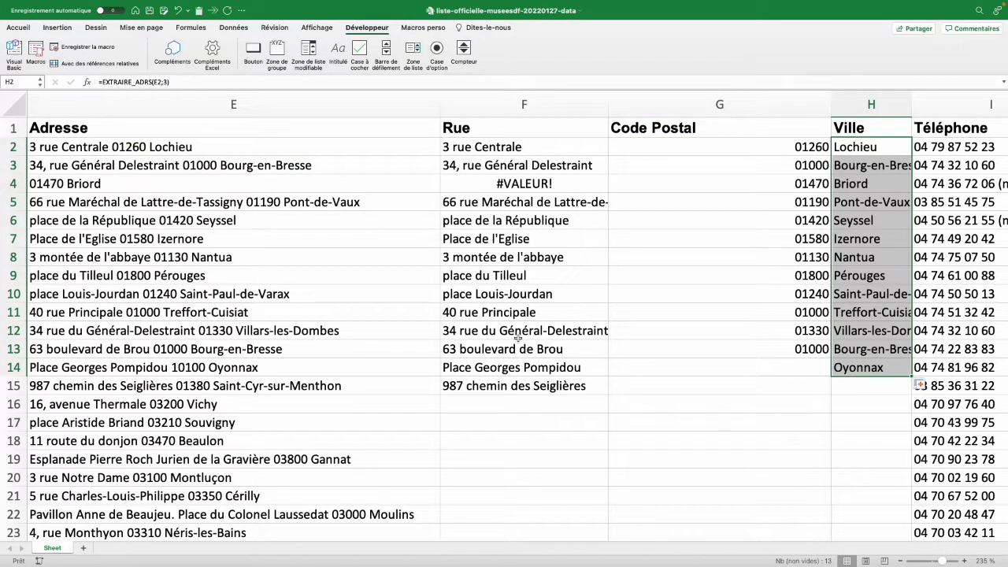
double_click(128, 148)
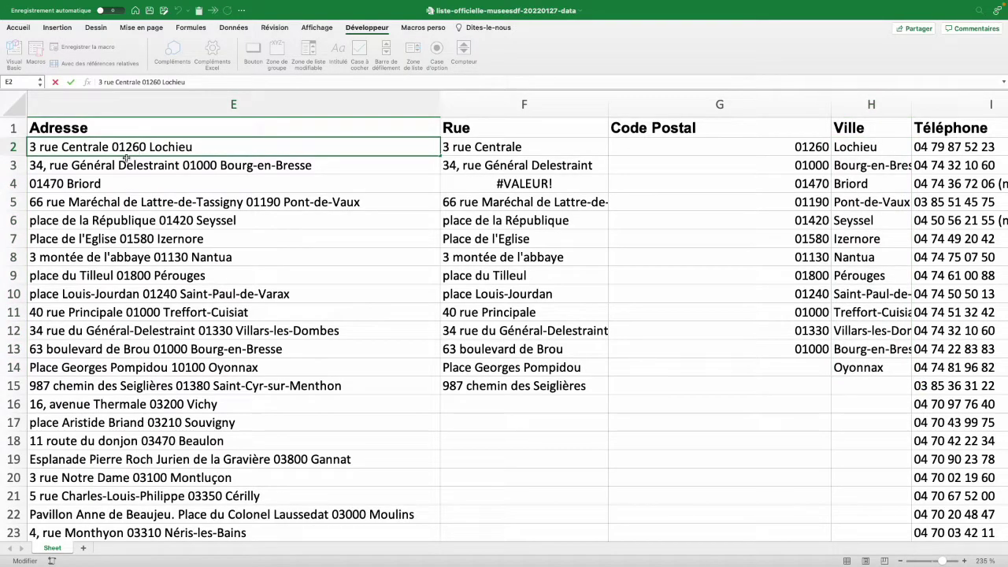
Shorten E2's postal code from 01260 to 0120, then return to the VBA editor
key("BackSpace")
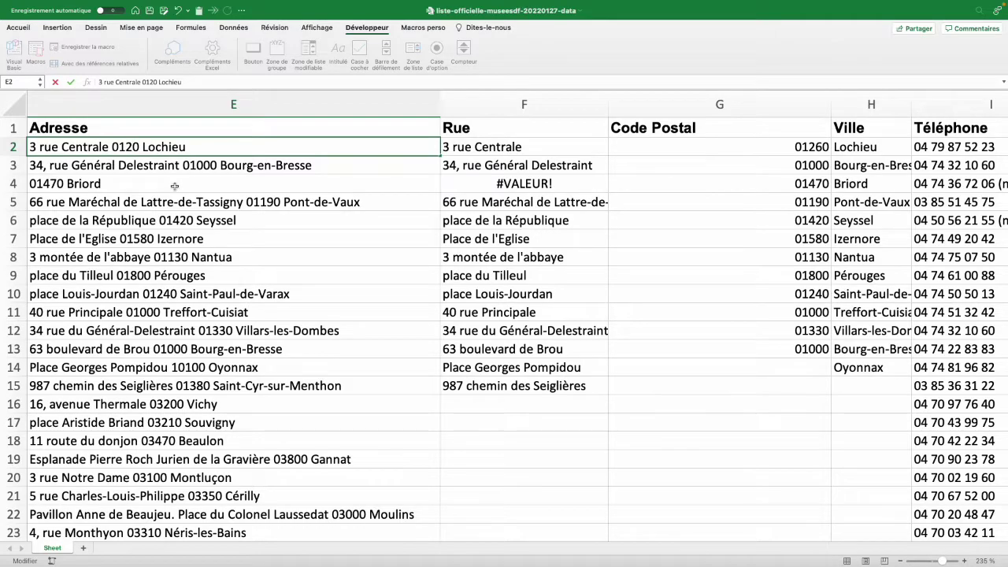
key("Return")
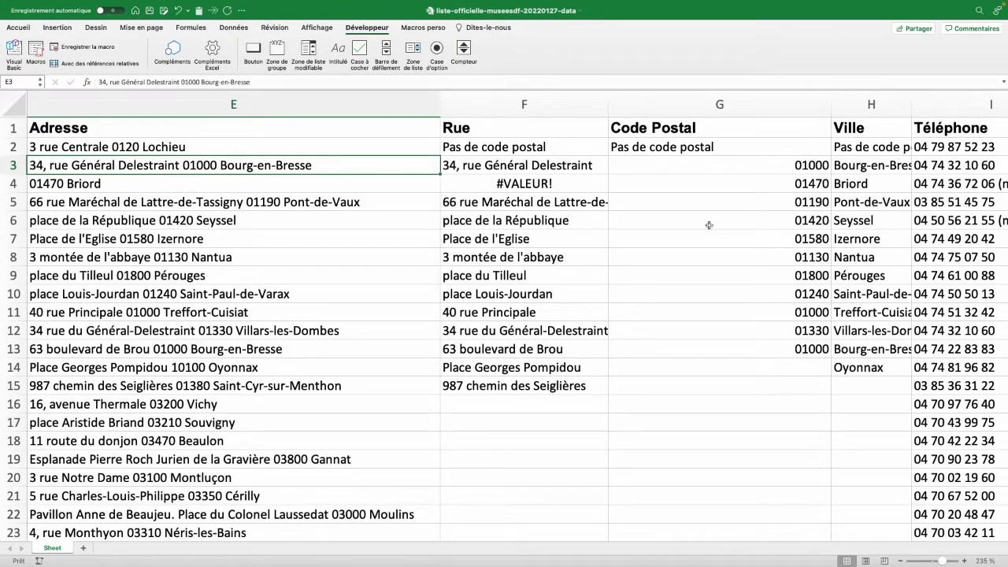
key("alt+F11")
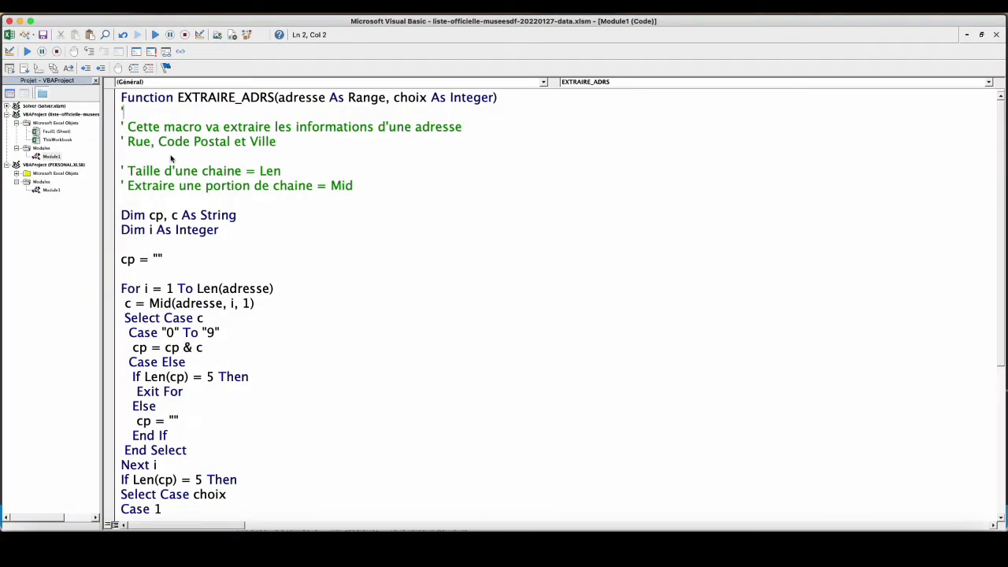
Remove the blank lines above End Function and create a new Sub test() below it
double_click(140, 97)
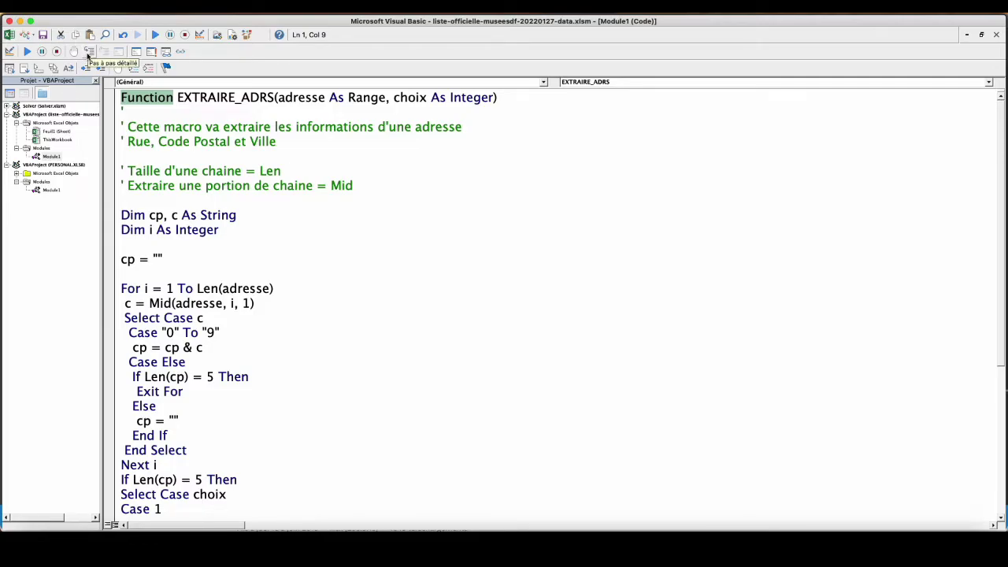
left_click(246, 334)
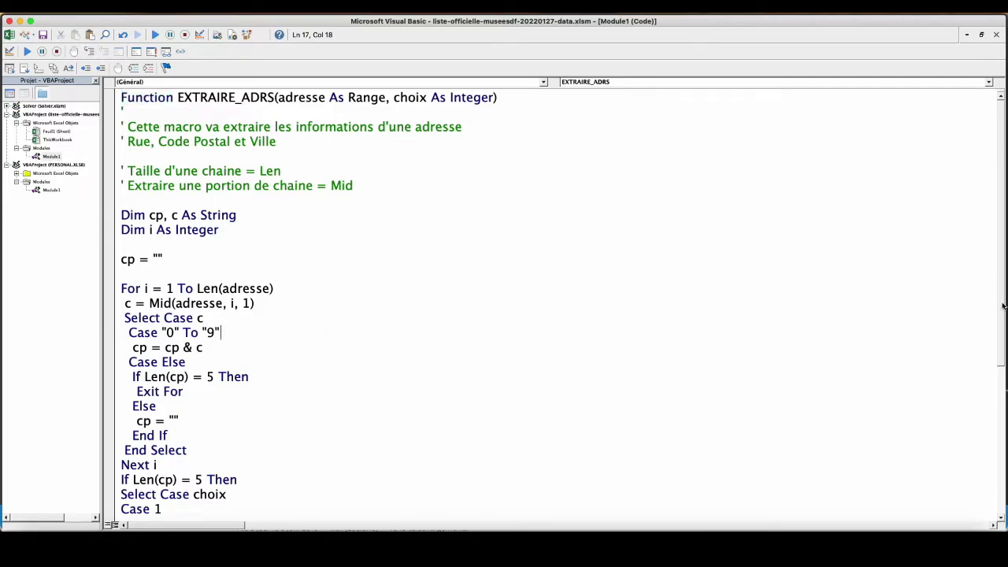
left_click_drag(1003, 306, 988, 480)
left_click(157, 445)
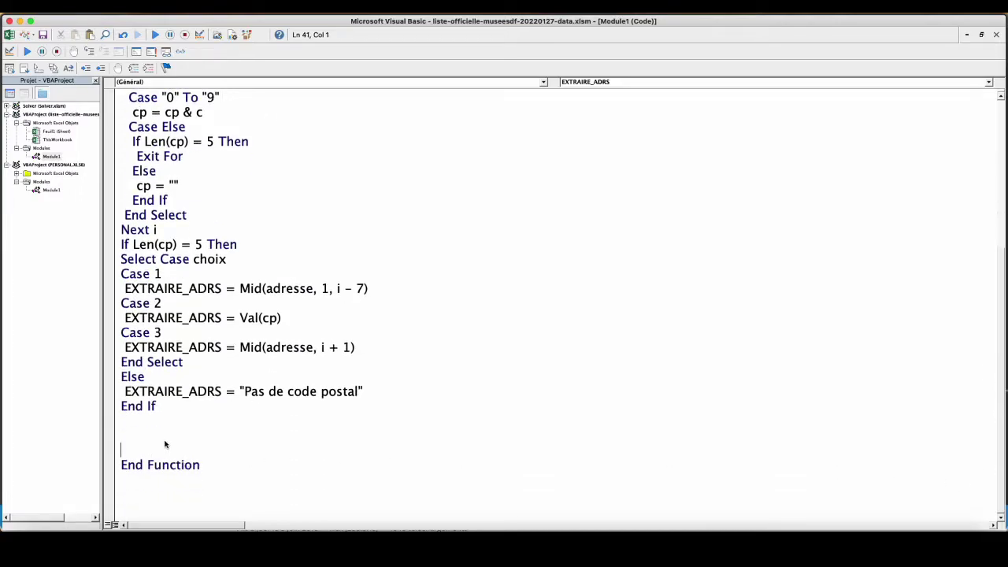
key("BackSpace")
key("BackSpace")
key("Down")
key("Down")
key("Down")
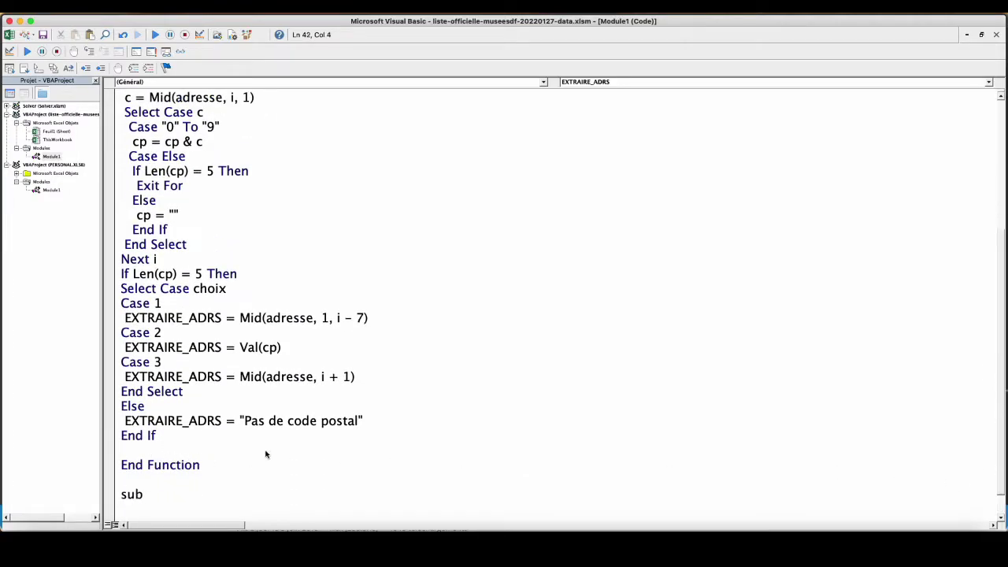
type("test(")
key("Return")
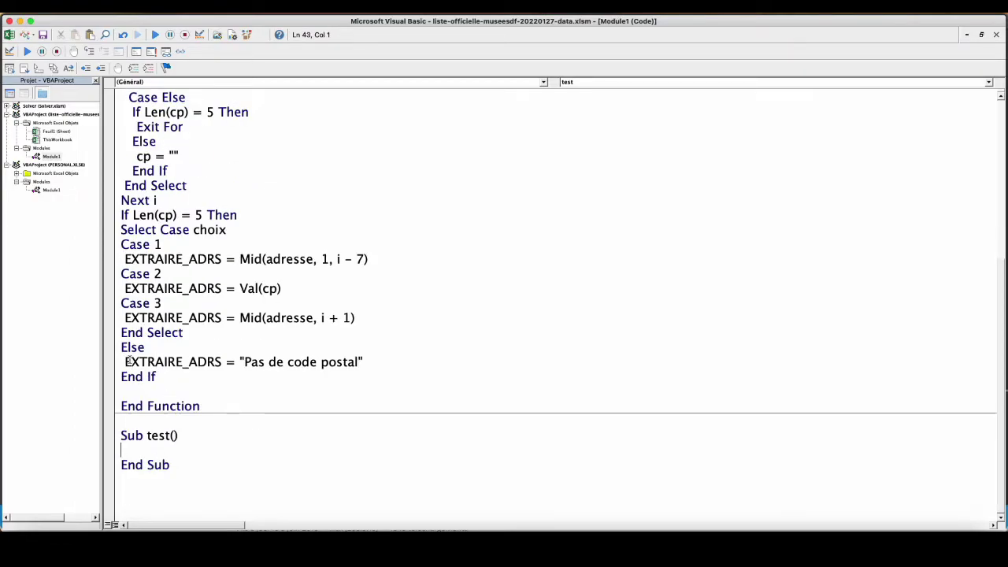
Write v = EXTRAIRE_ADRS(Range("E2"), 1) in Sub test and start stepping through it with F8
left_click_drag(223, 362, 124, 362)
left_click(179, 452)
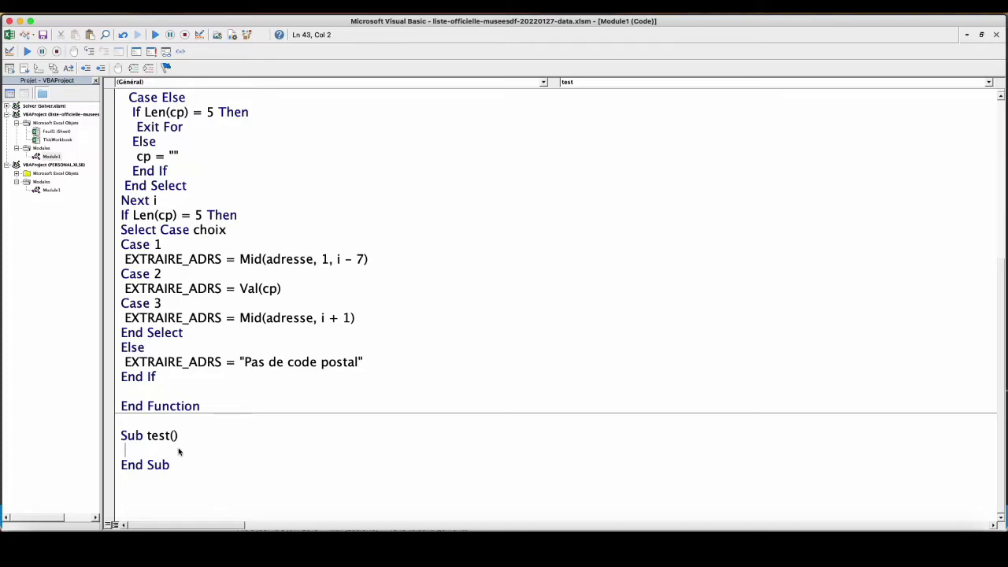
type("v =")
key("ctrl+v")
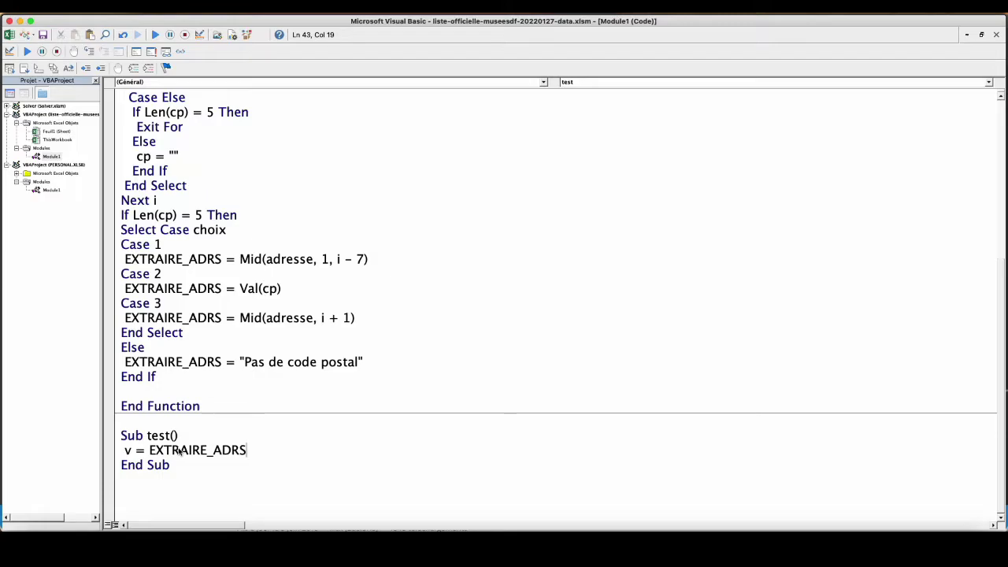
type("(")
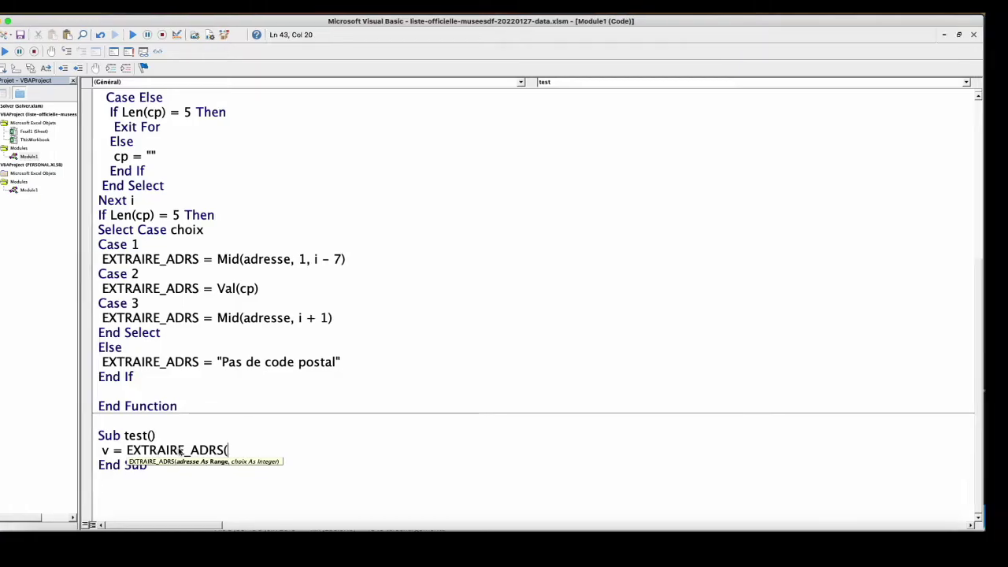
key("alt+F11")
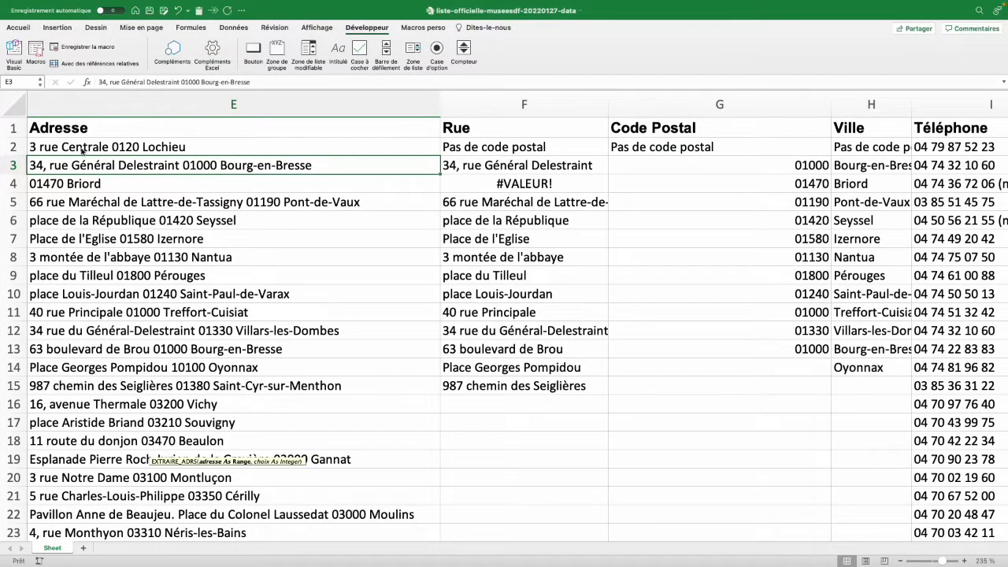
left_click(115, 148)
key("alt+F11")
type("g")
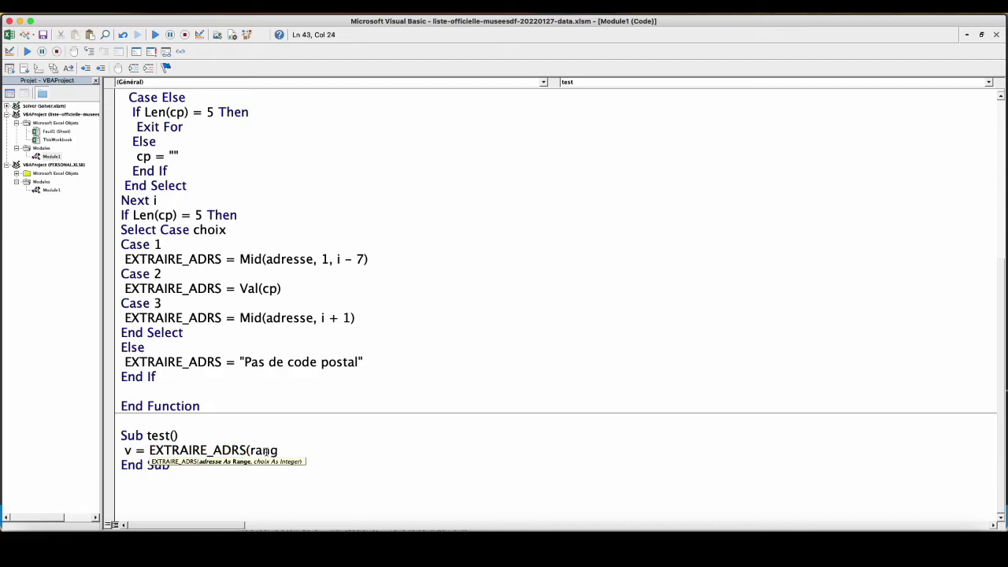
type("e(")
type("\"E2")
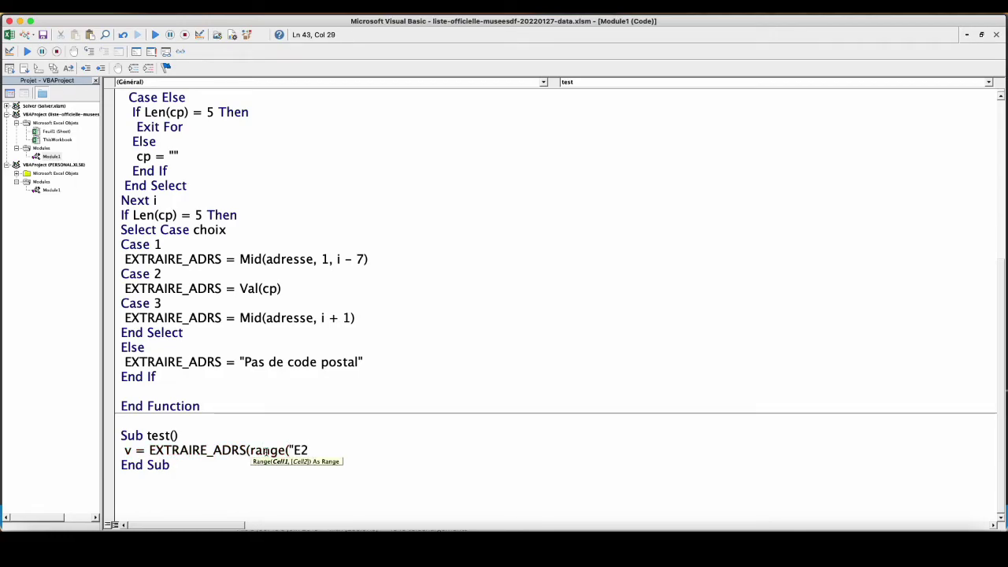
type("\"),1")
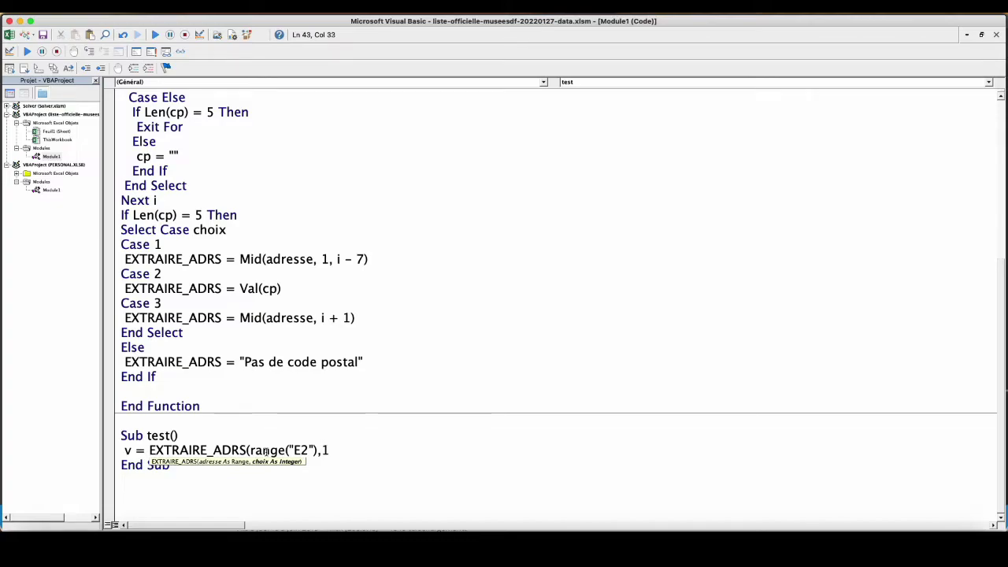
key("F8")
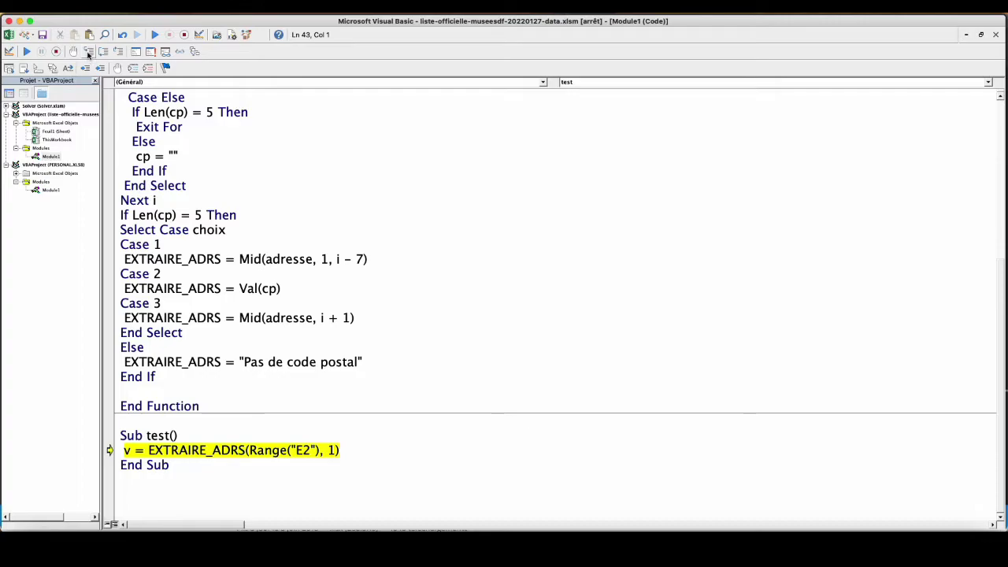
Step into EXTRAIRE_ADRS through the loop to the digit check, then end the debugging session
left_click(88, 52)
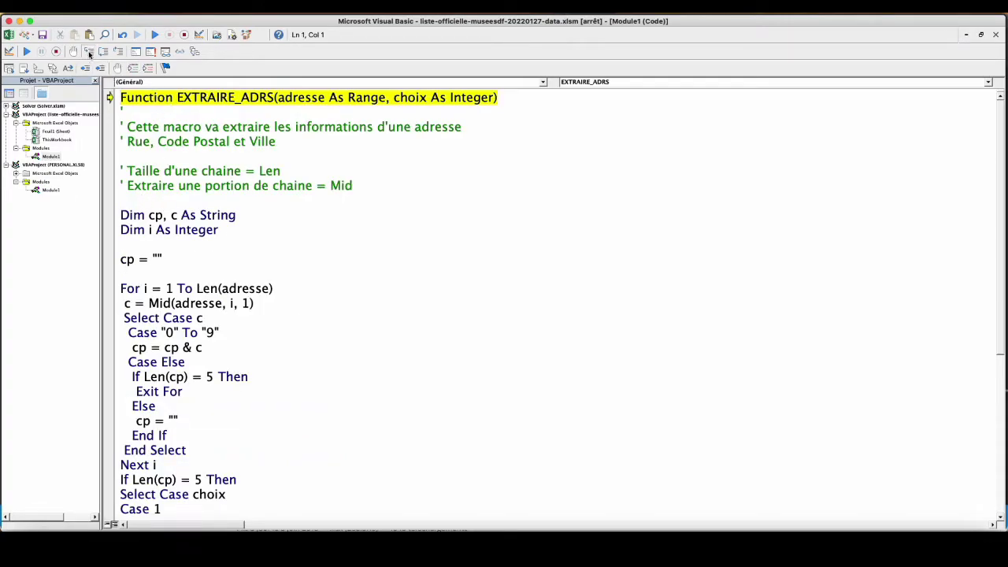
left_click(89, 53)
left_click(89, 53)
left_click(89, 53)
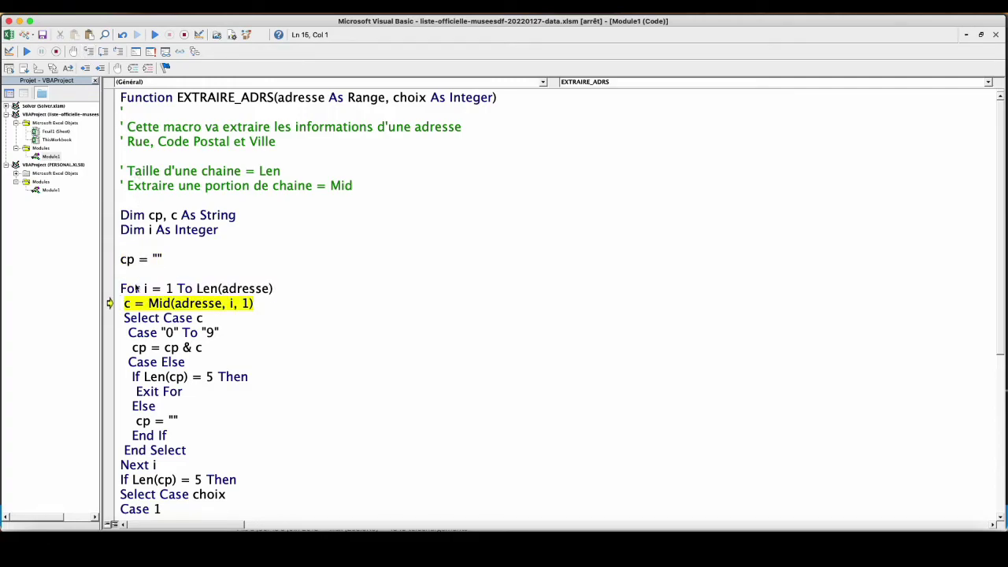
mouse_move(145, 288)
left_click(86, 52)
left_click(87, 52)
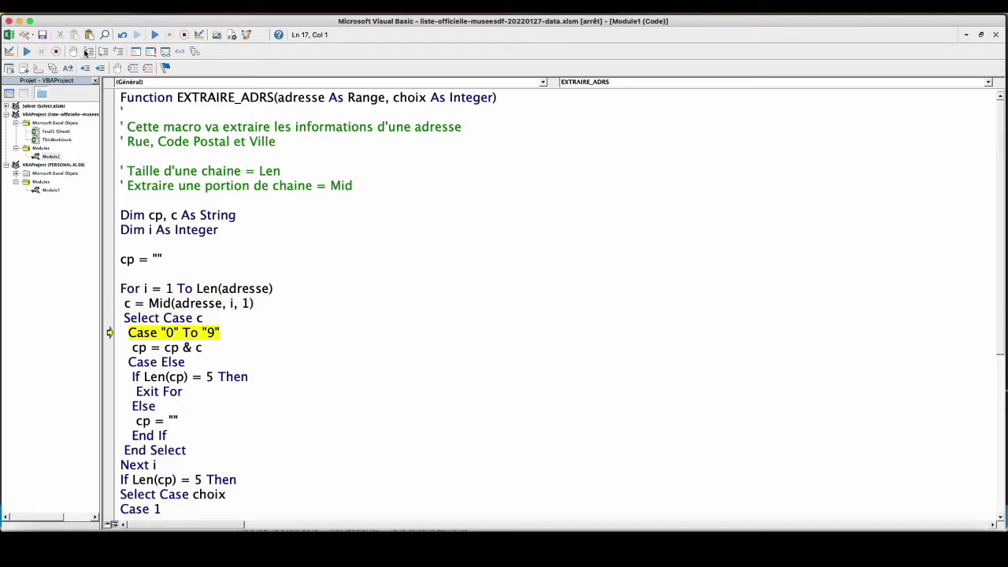
key("F5")
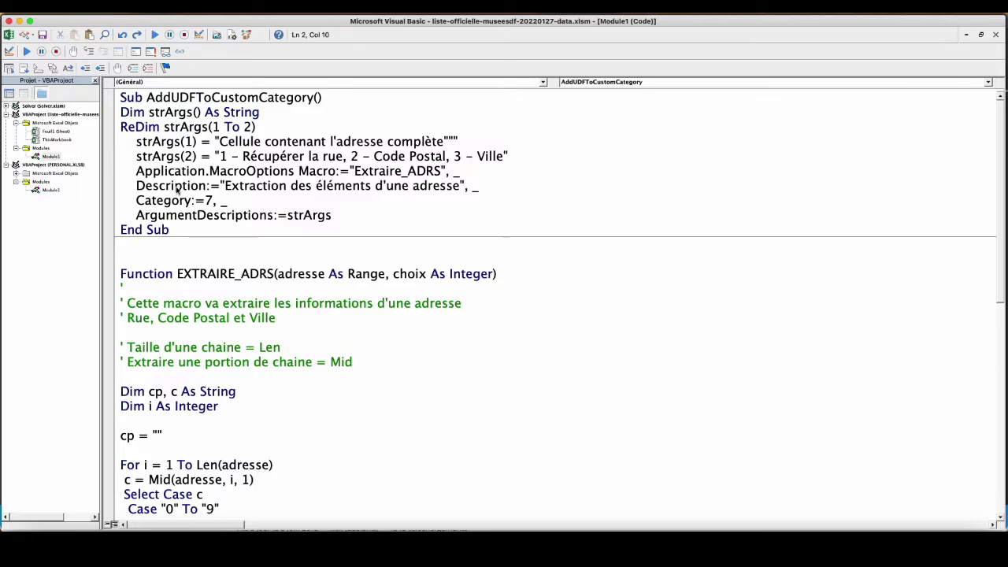
Review the Description argument, both strArgs descriptions and category 7 in AddUDFToCustomCategory, then return to Excel
left_click_drag(171, 96, 195, 97)
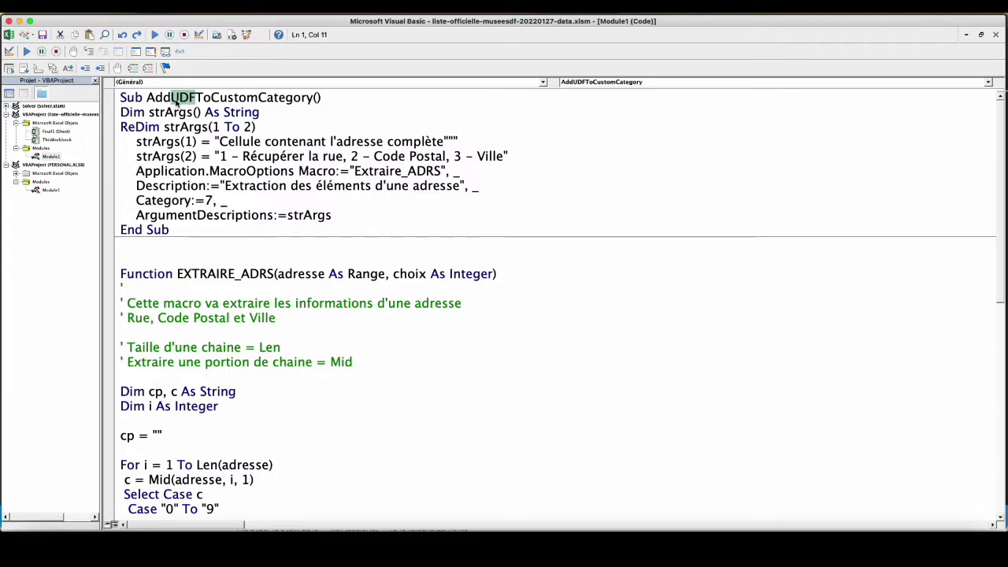
double_click(161, 186)
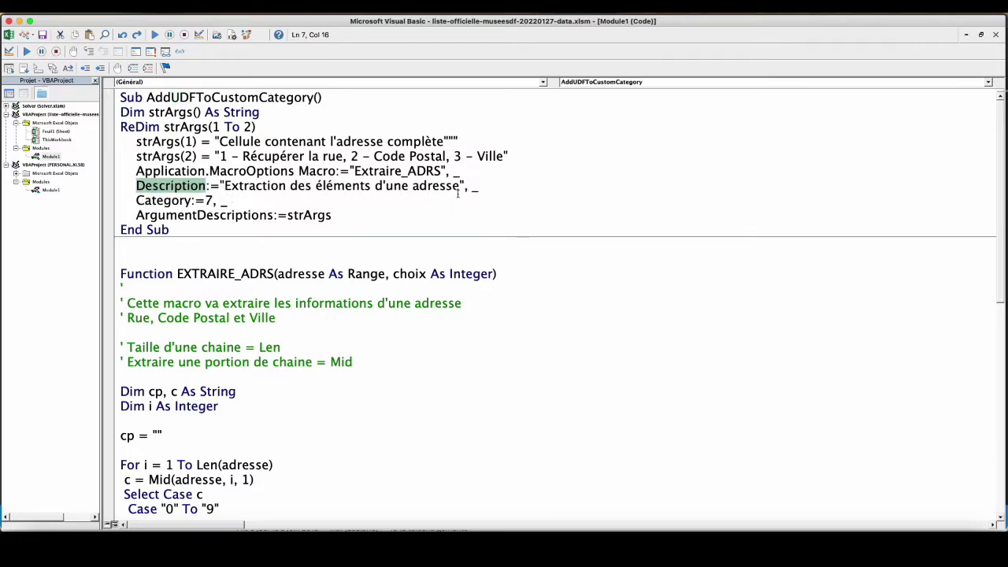
double_click(189, 142)
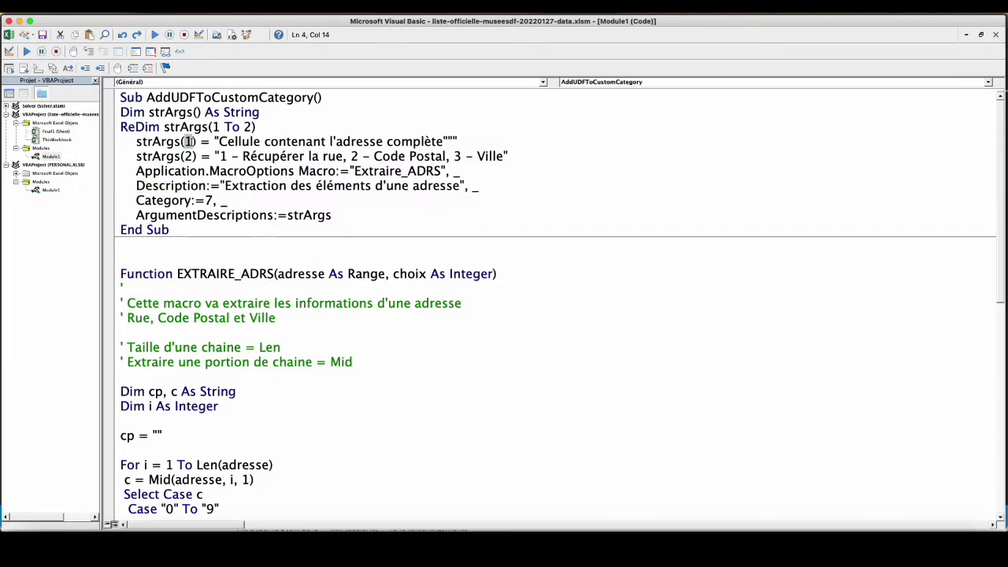
double_click(189, 155)
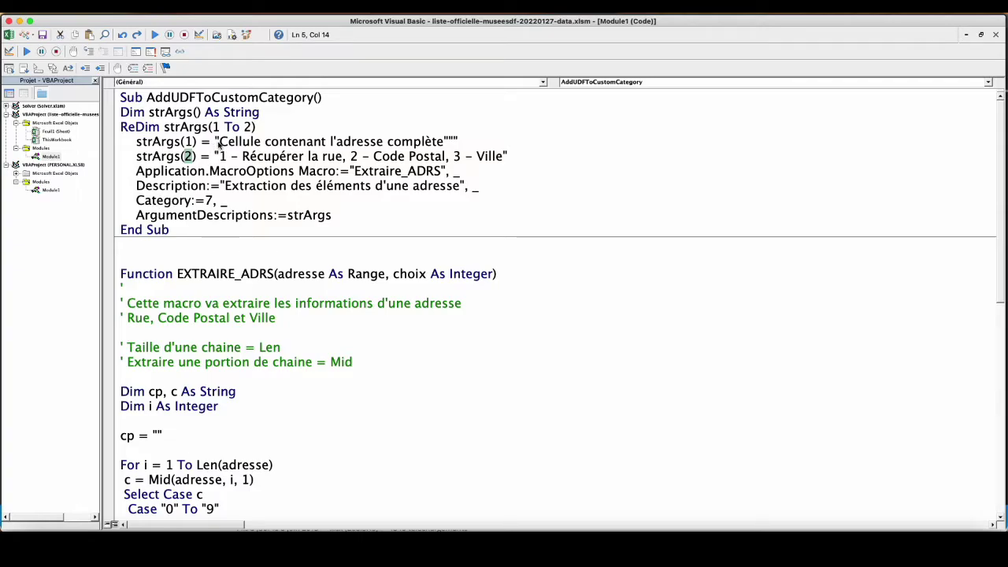
left_click_drag(220, 142, 446, 142)
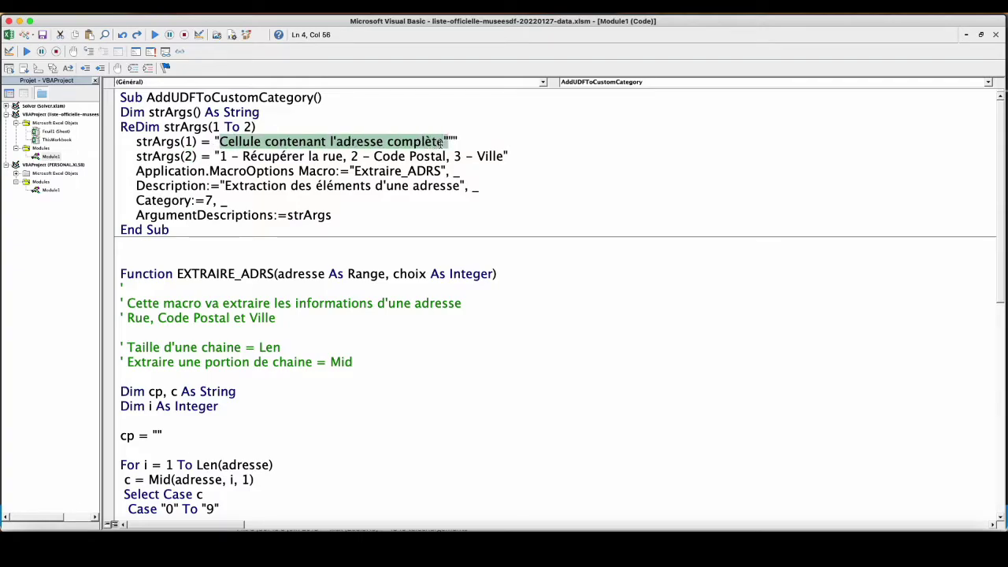
left_click_drag(220, 156, 502, 155)
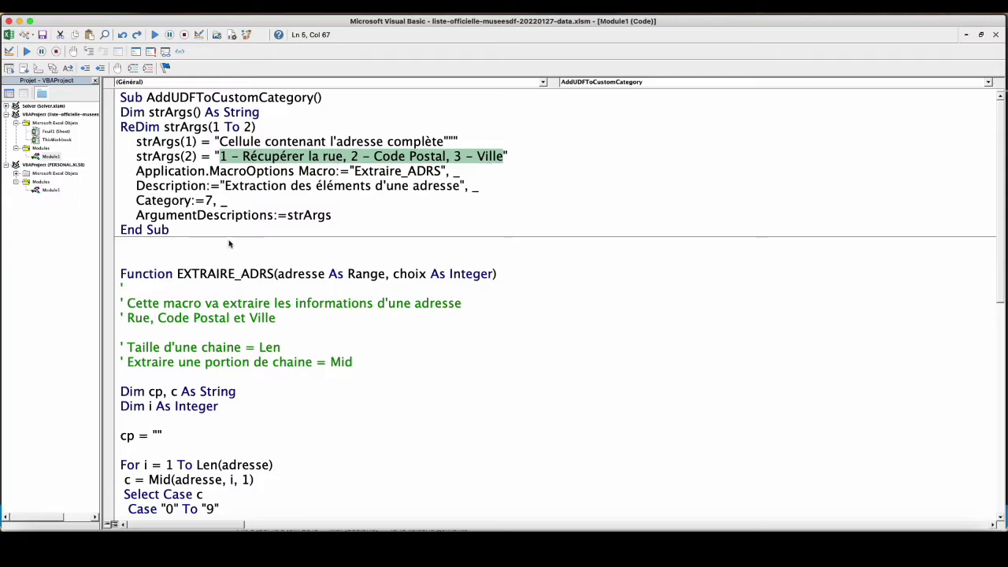
double_click(207, 201)
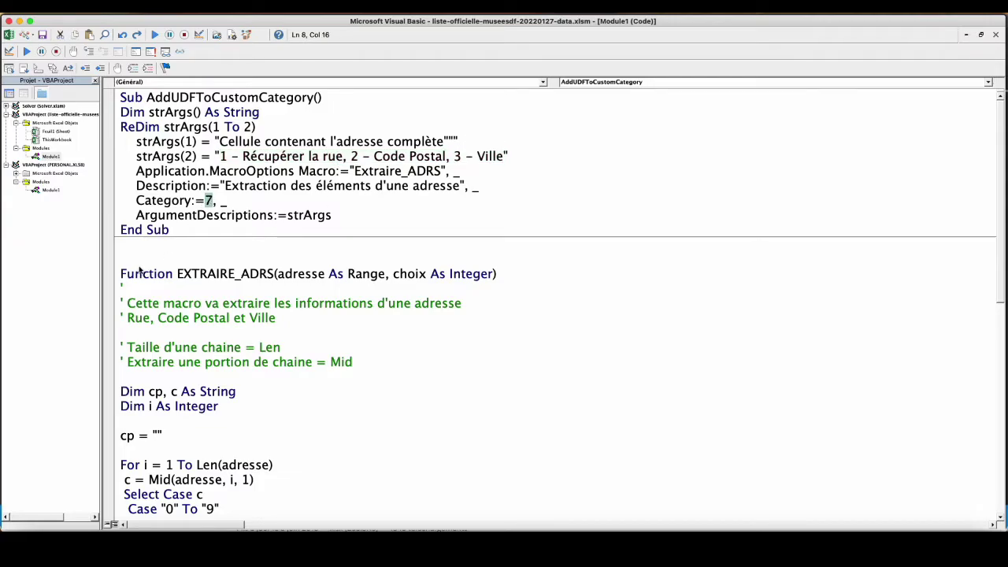
key("alt+F11")
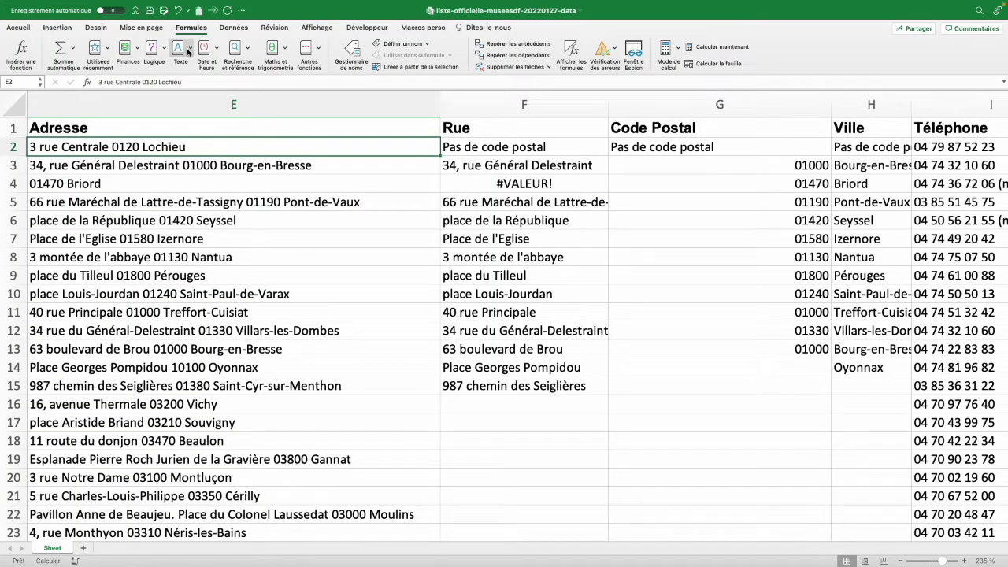
Check EXTRAIRE_ADRS under Text functions, then view the Adresse and Choix descriptions for F2's formula
left_click(189, 52)
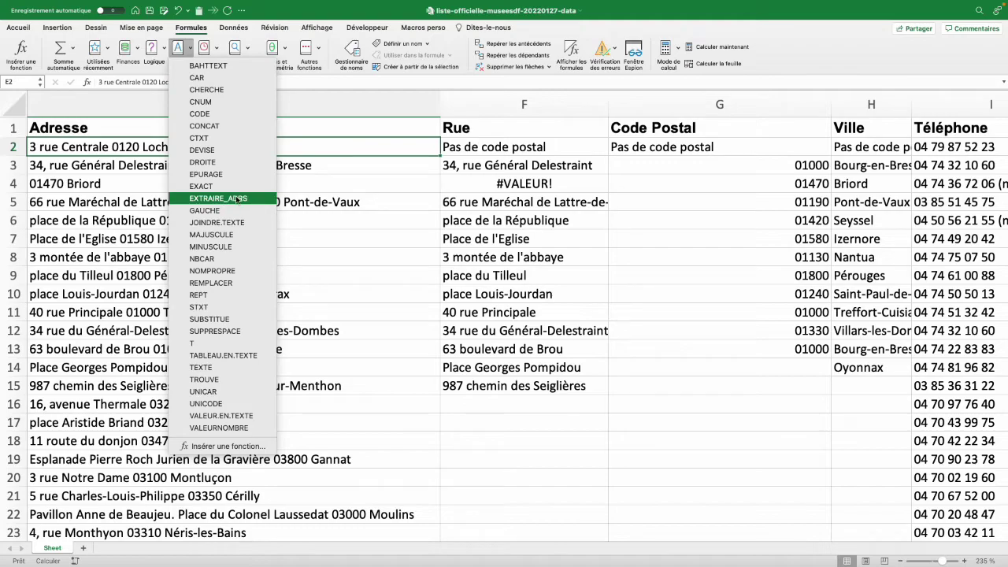
left_click(467, 153)
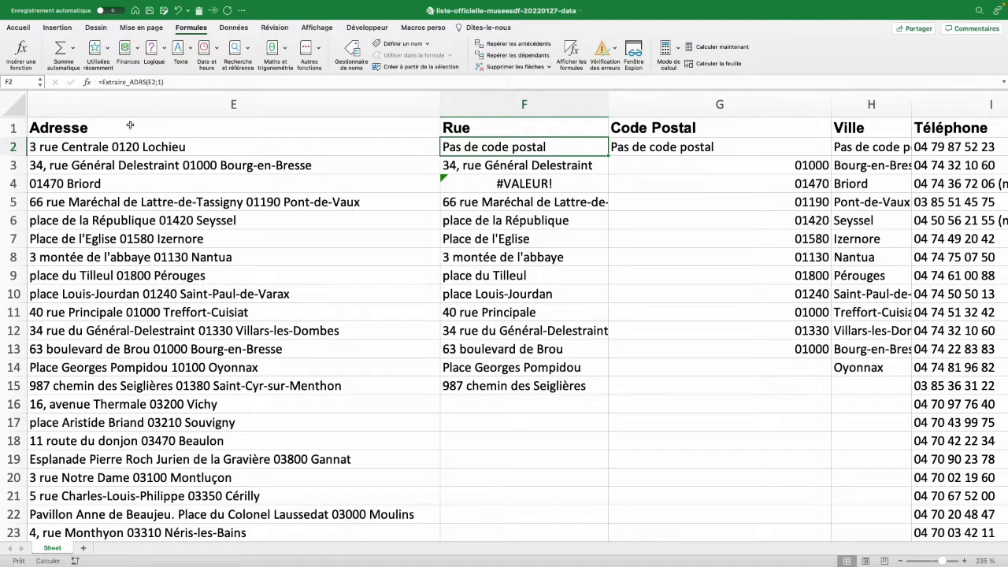
left_click(18, 50)
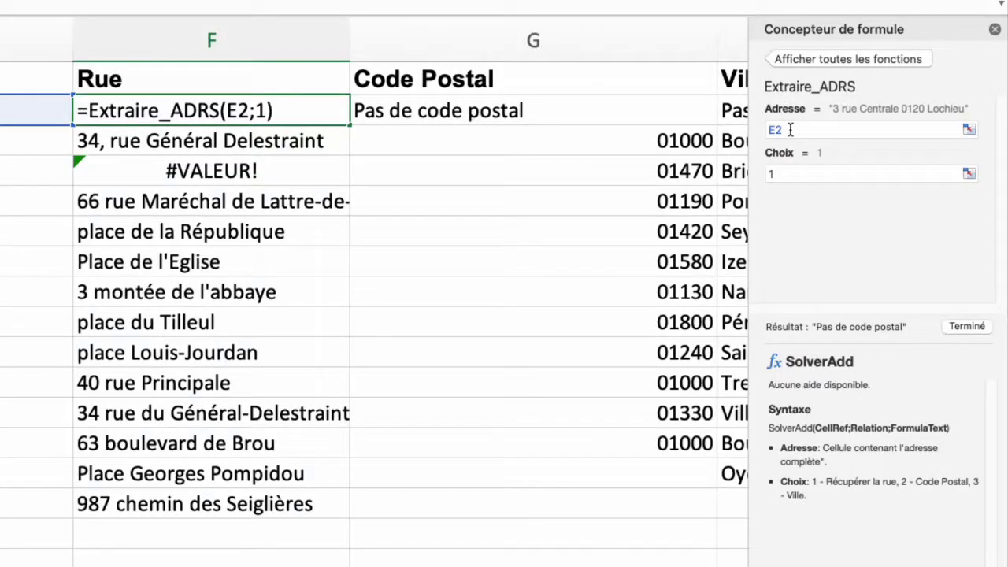
left_click(790, 130)
left_click(787, 172)
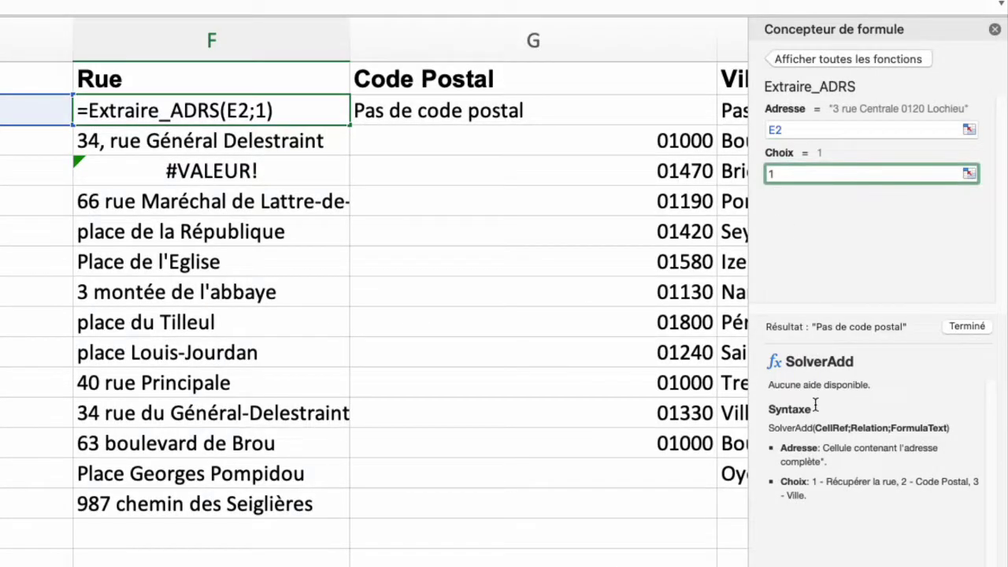